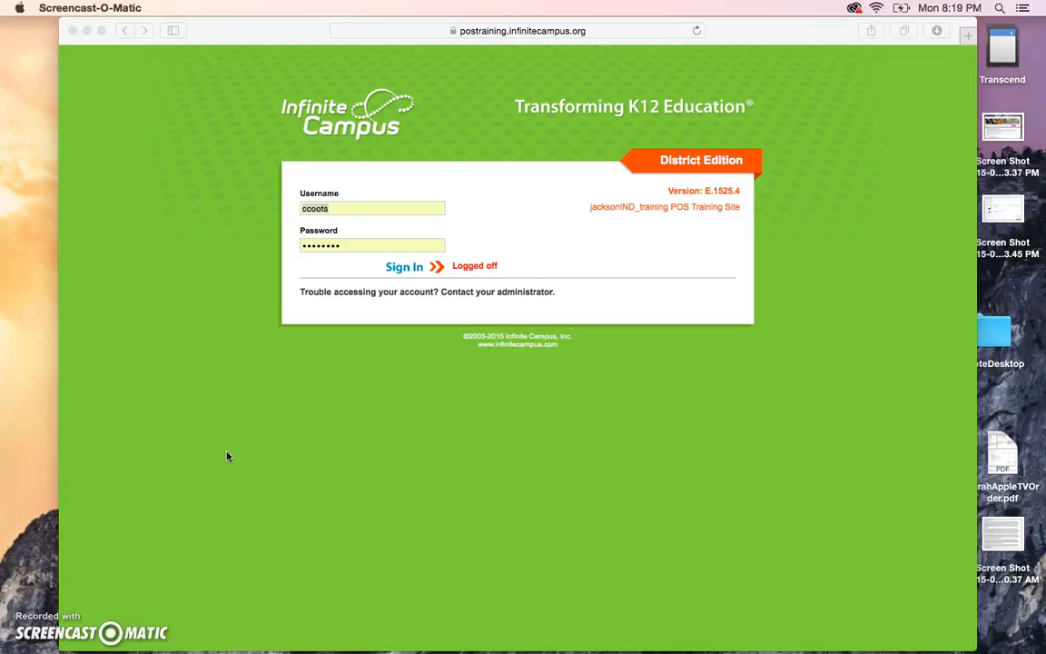
Log in to the training site and land on the Message Center with three messages.
click(408, 268)
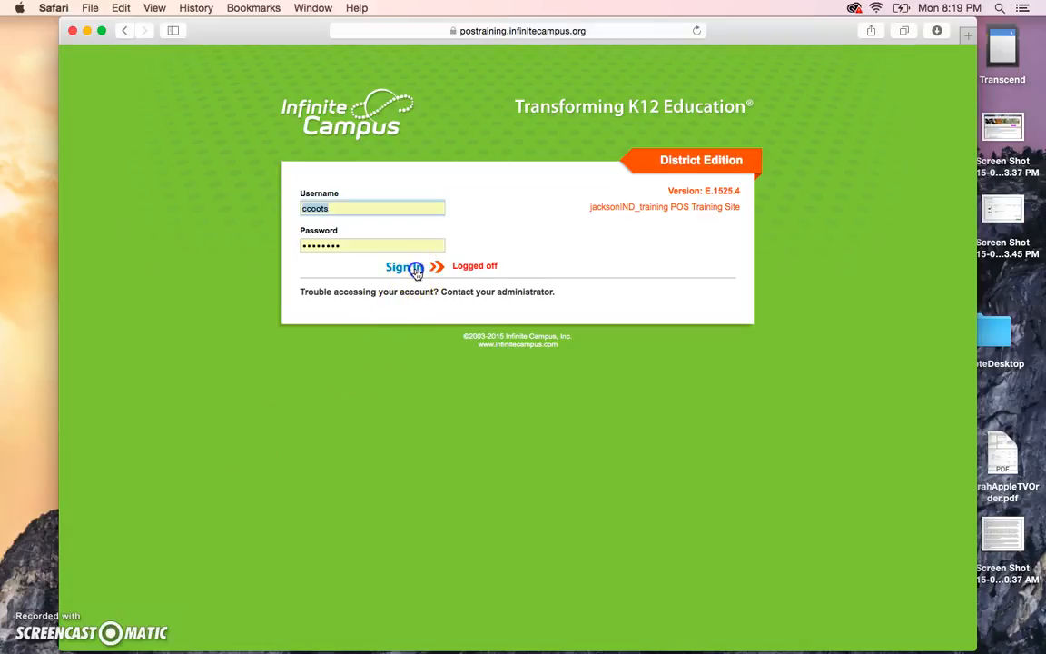
click(416, 272)
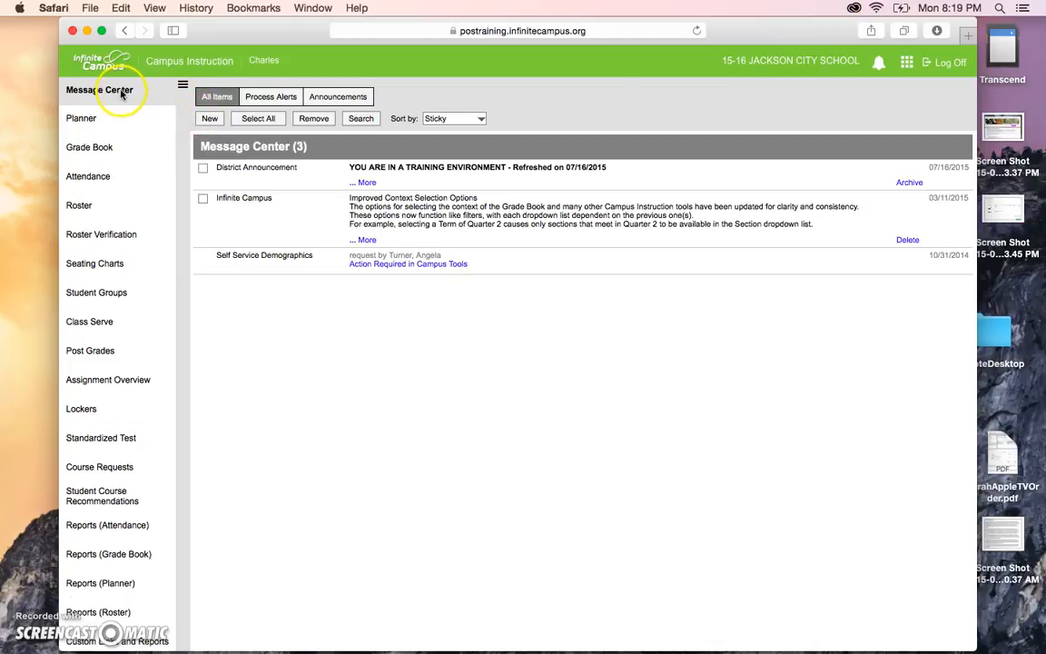
Open the Grade Book and hide the side navigation menu.
click(99, 147)
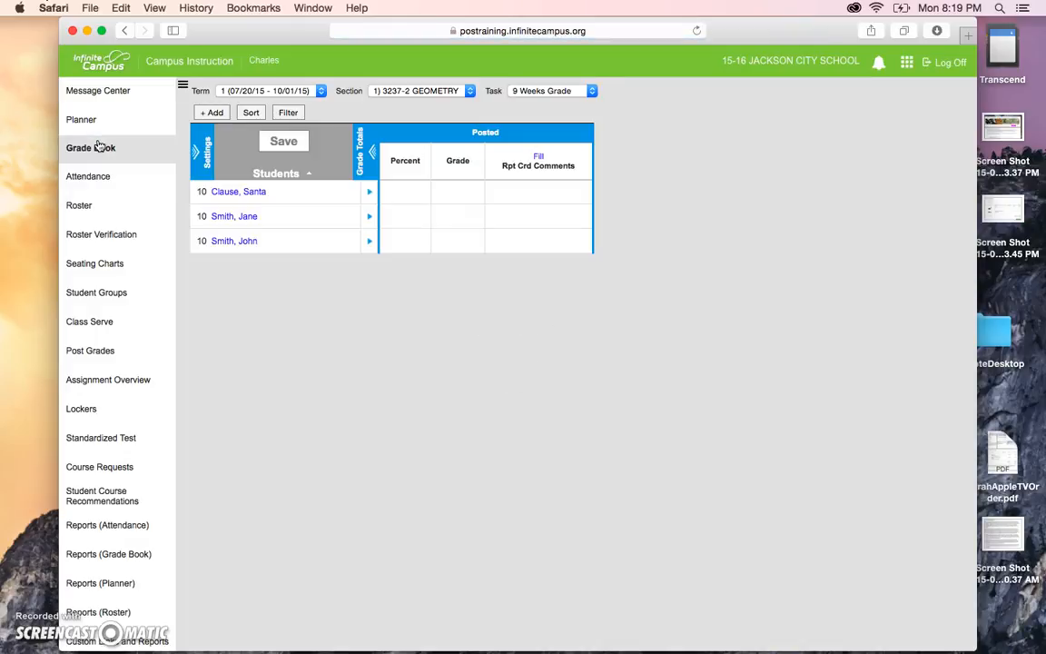
click(183, 88)
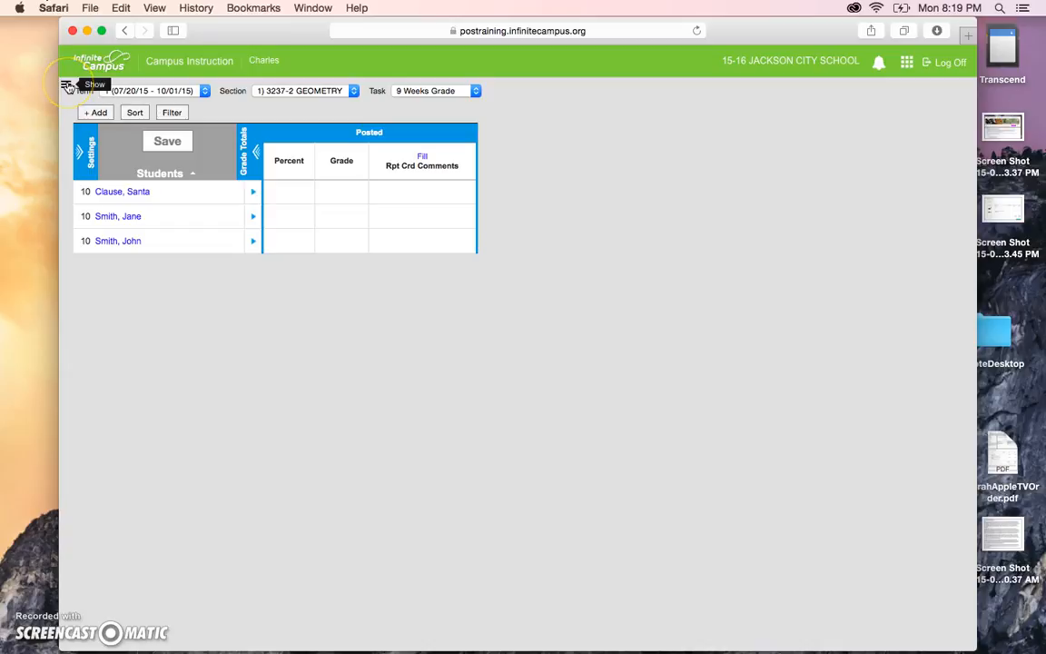
click(109, 355)
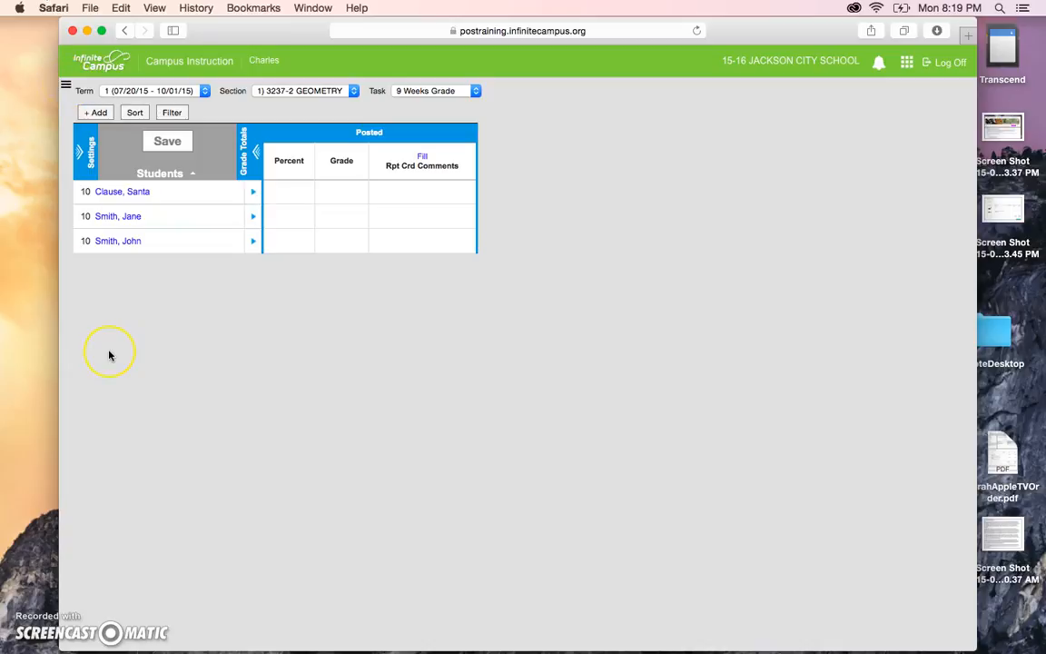
Confirm term 1, section 3237-2 GEOMETRY and the 9 Weeks Grade task.
click(145, 94)
click(146, 94)
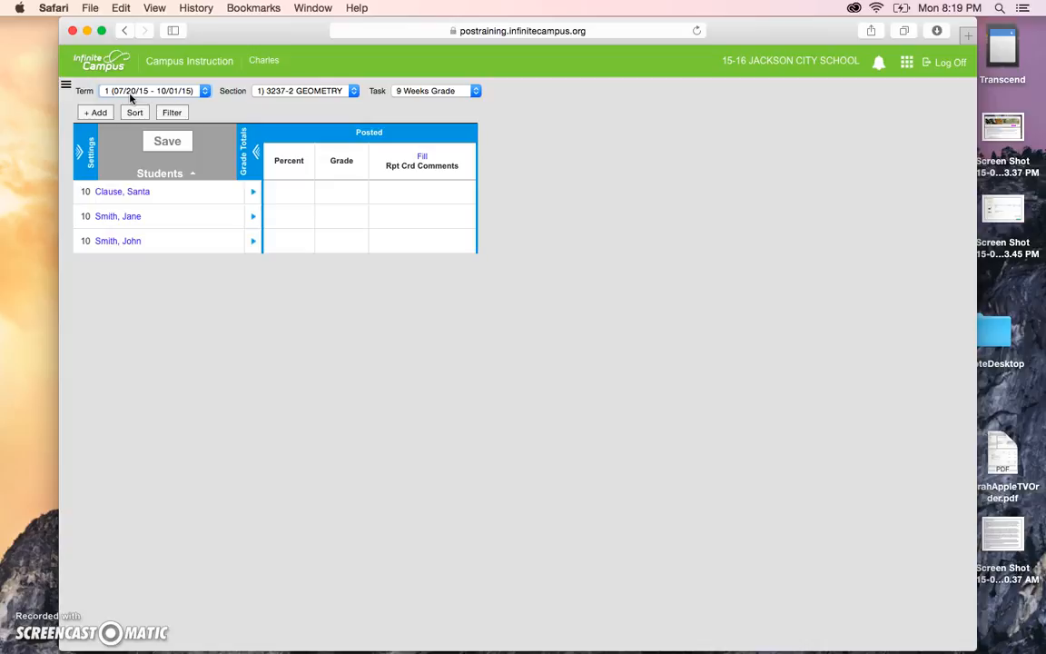
click(289, 91)
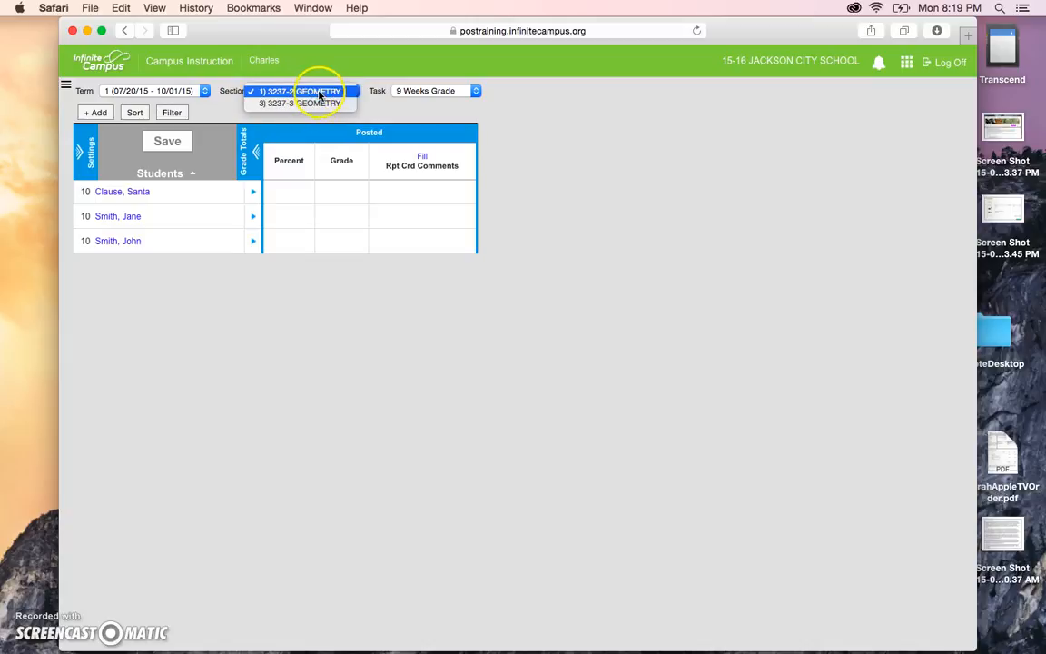
click(319, 94)
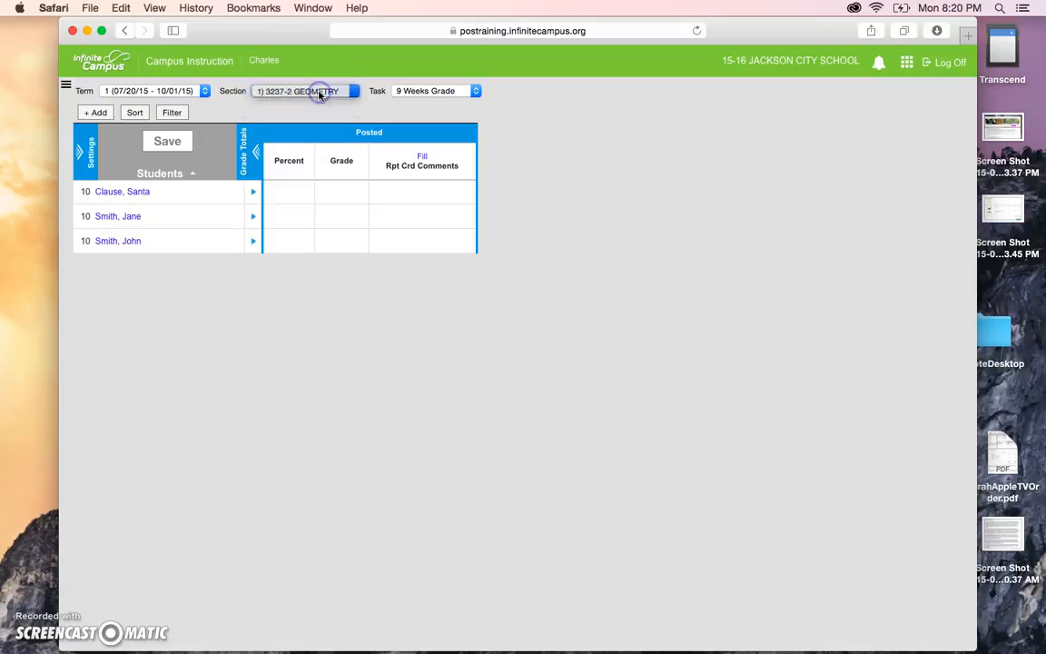
click(413, 91)
click(413, 91)
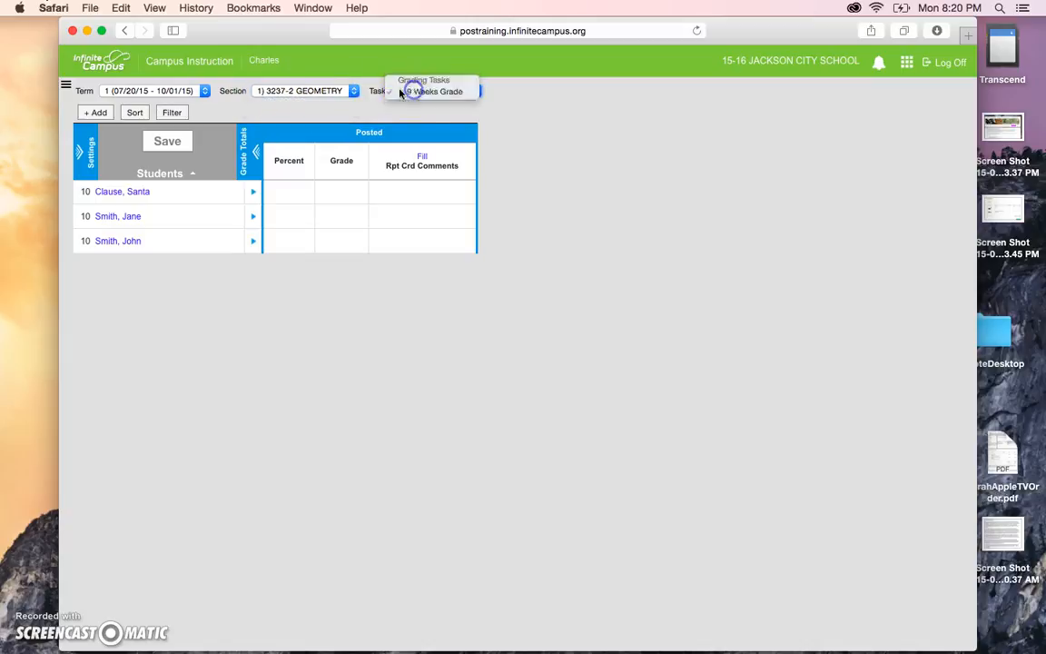
Try term 2 with section 3237-2 GEOMETRY, then switch back to term 1.
click(195, 92)
click(191, 102)
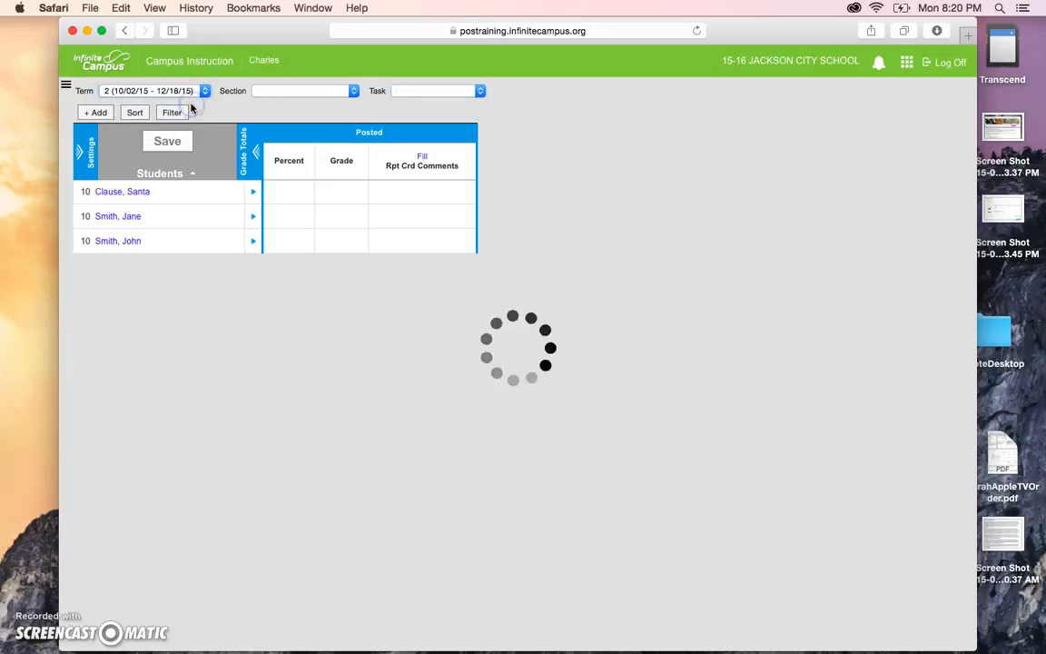
click(307, 89)
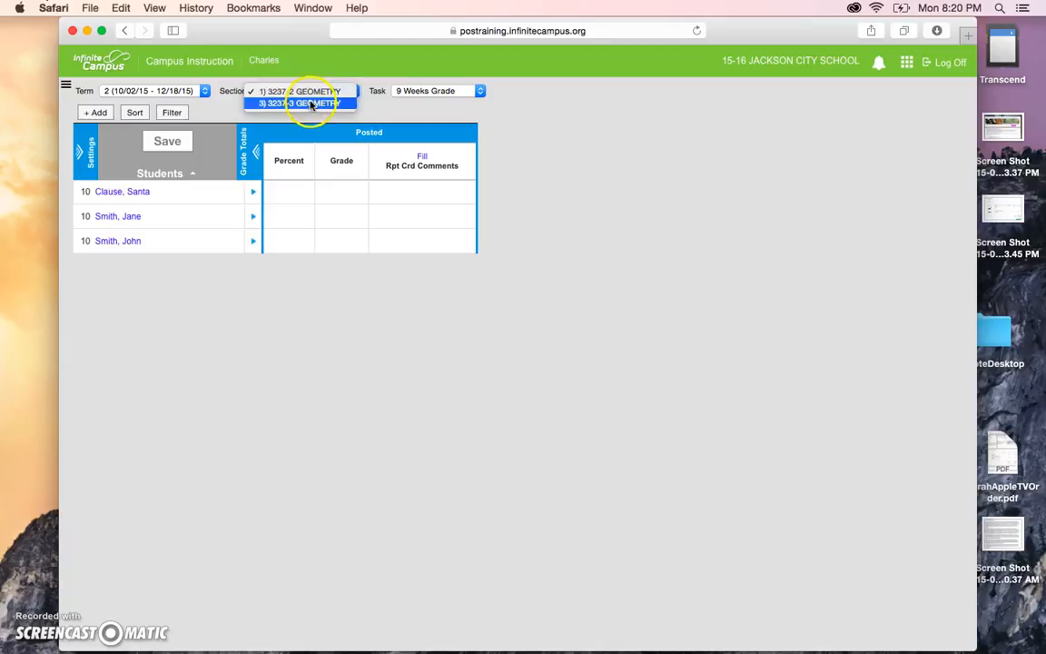
click(445, 102)
click(444, 96)
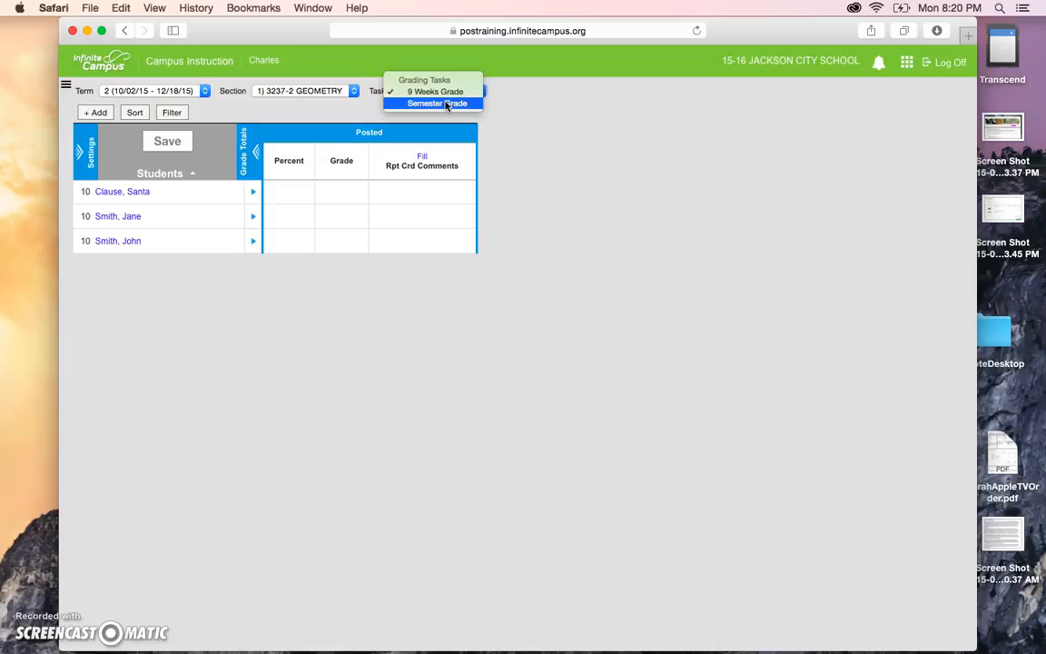
click(325, 122)
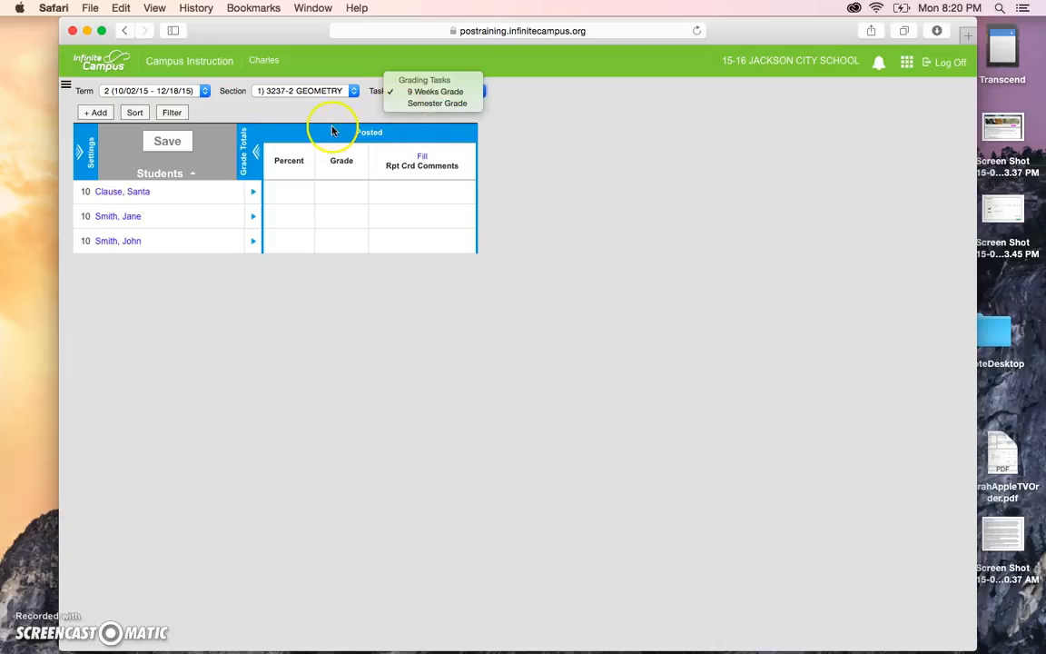
click(208, 91)
click(189, 76)
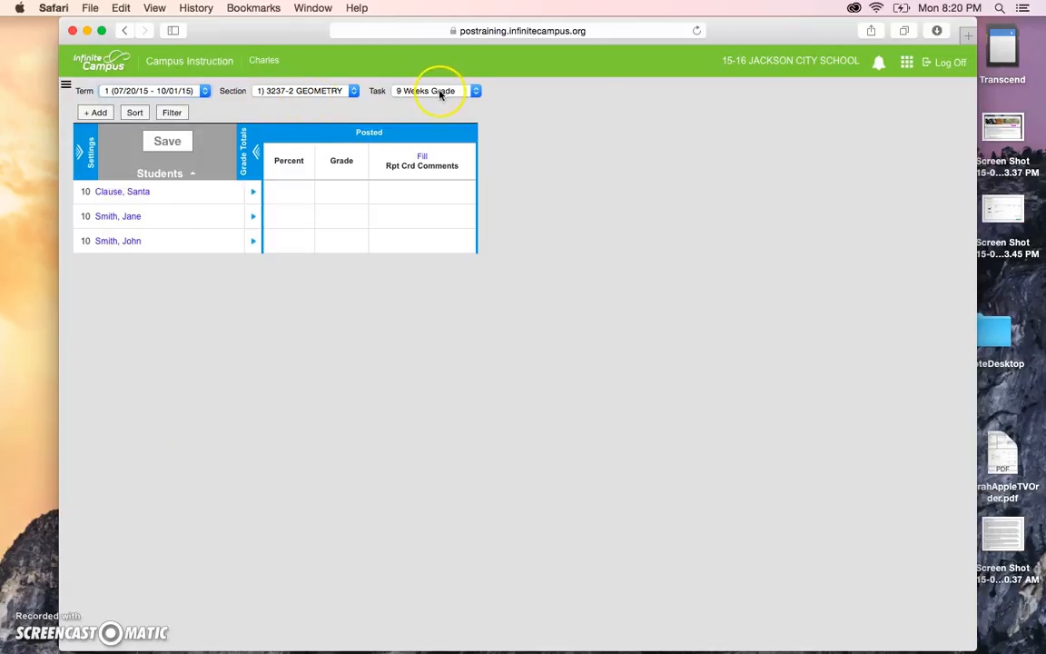
Abandon a new assignment after the missing-categories warning and show the grade book Settings panel.
click(96, 113)
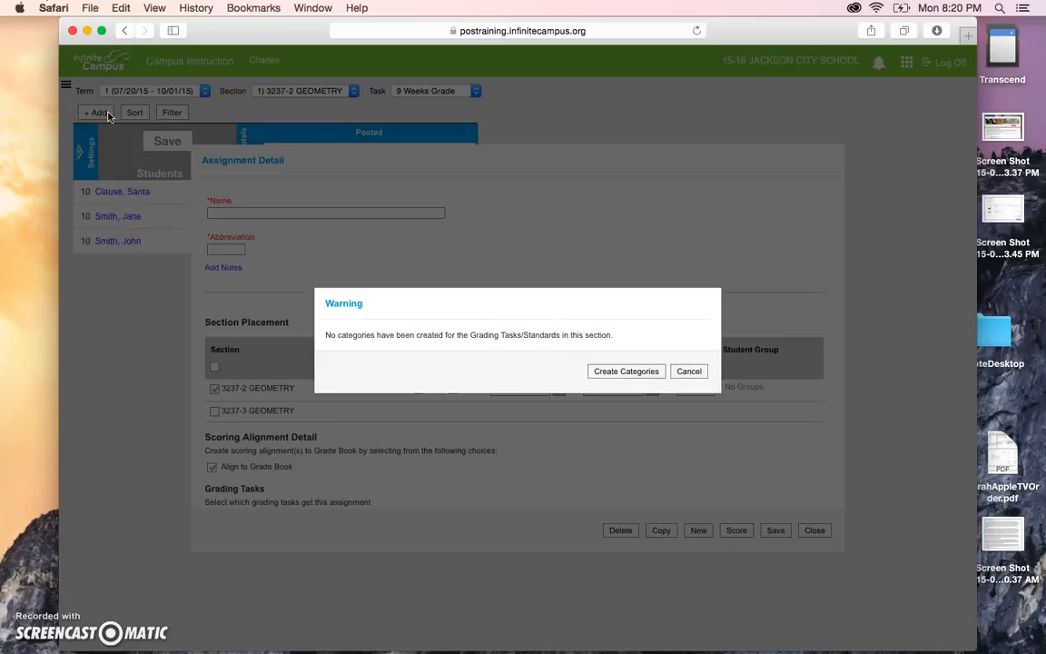
click(689, 378)
click(814, 531)
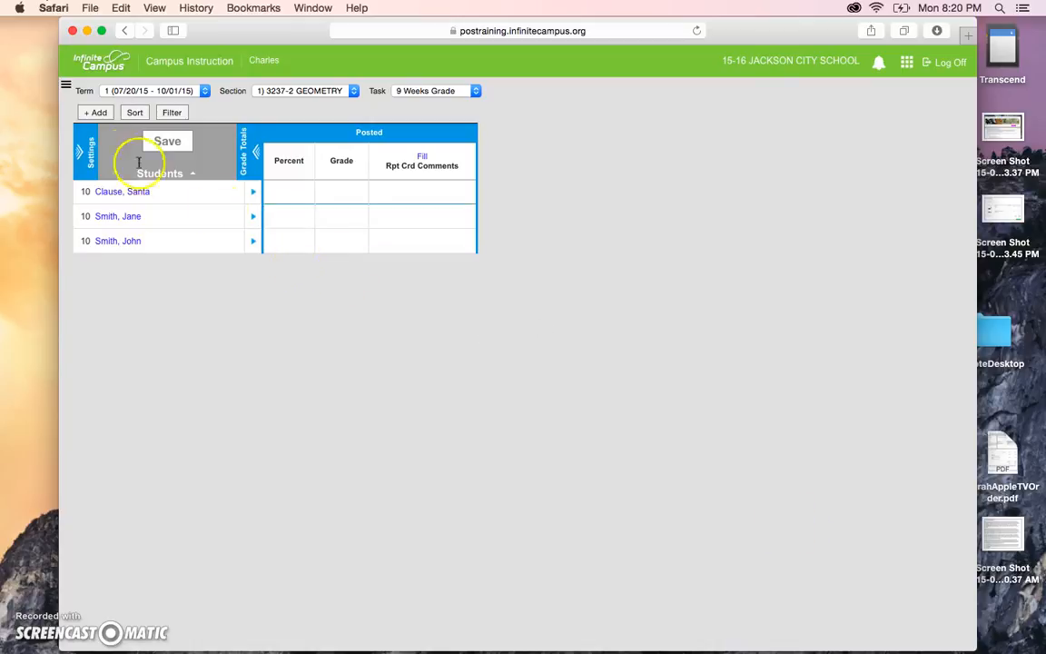
click(83, 154)
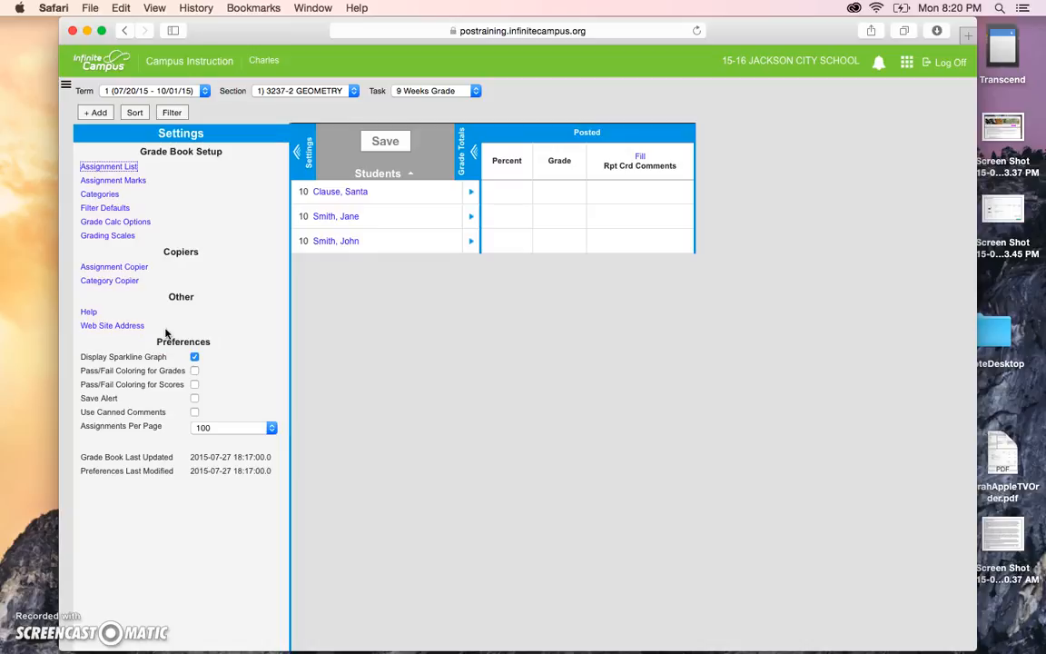
In Grade Calc Options, set every task to In Progress Grade on FIVE-TWELVE 2003 and save.
click(129, 223)
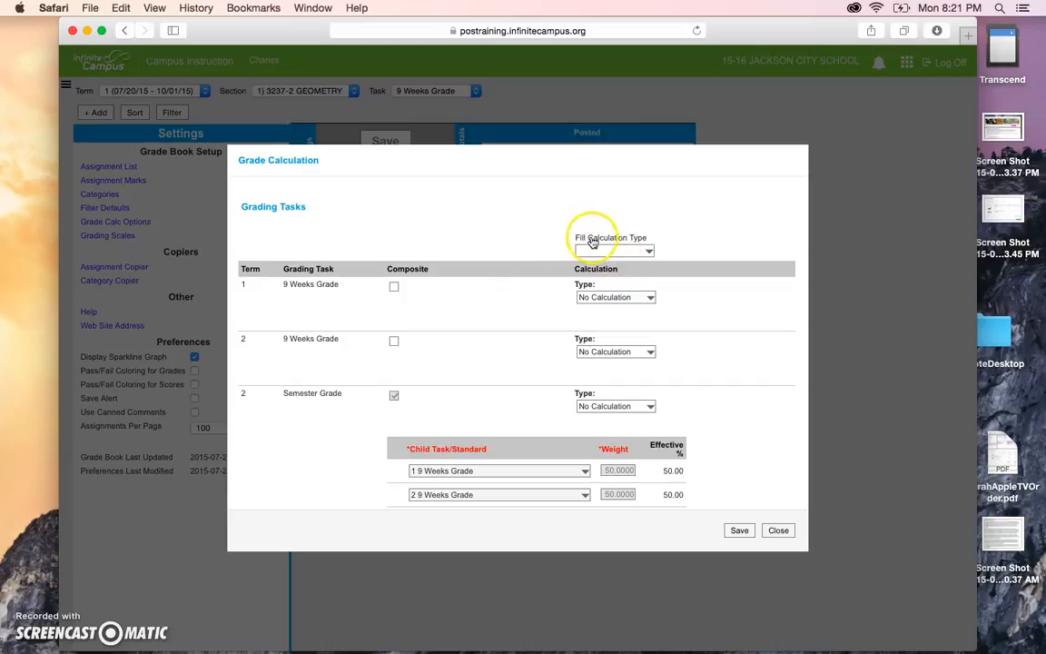
click(646, 252)
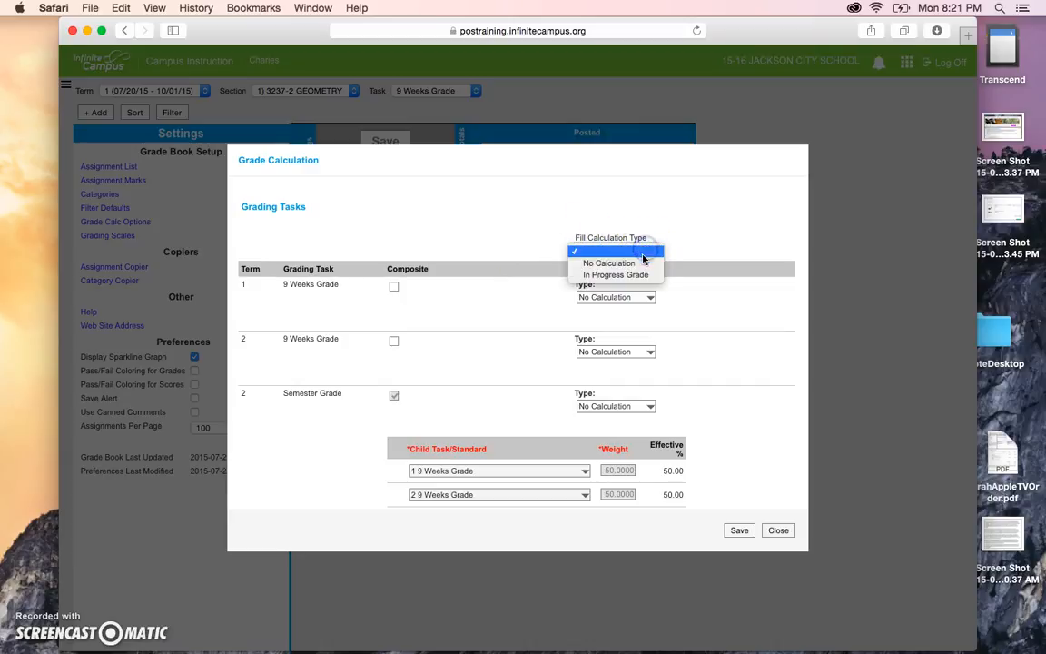
click(636, 273)
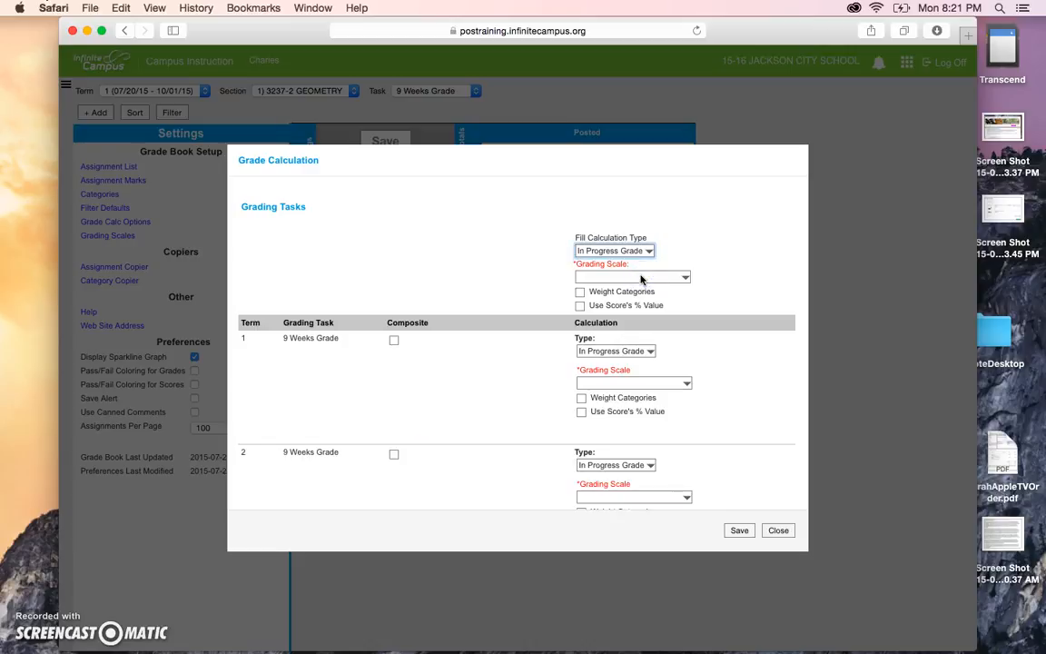
click(641, 277)
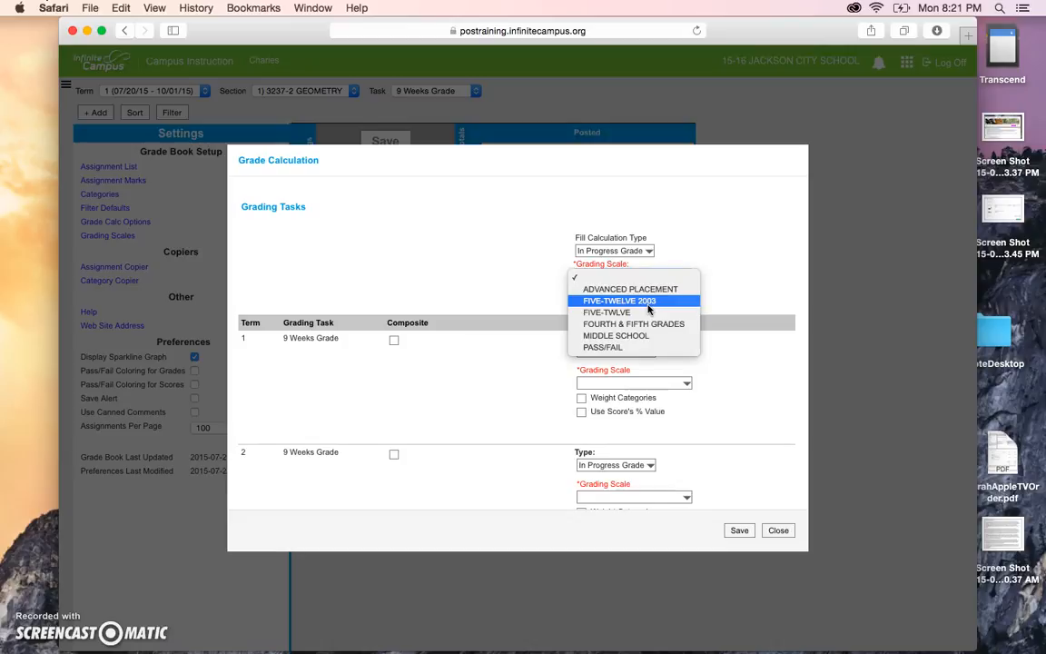
click(648, 309)
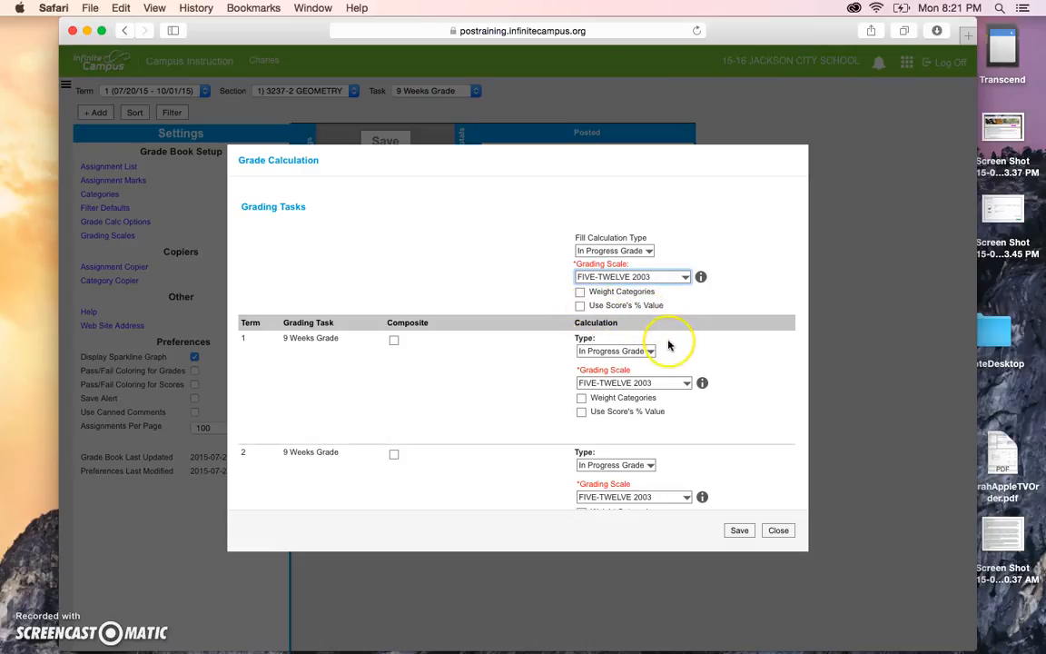
scroll(669, 345, down, 3)
scroll(668, 345, down, 10)
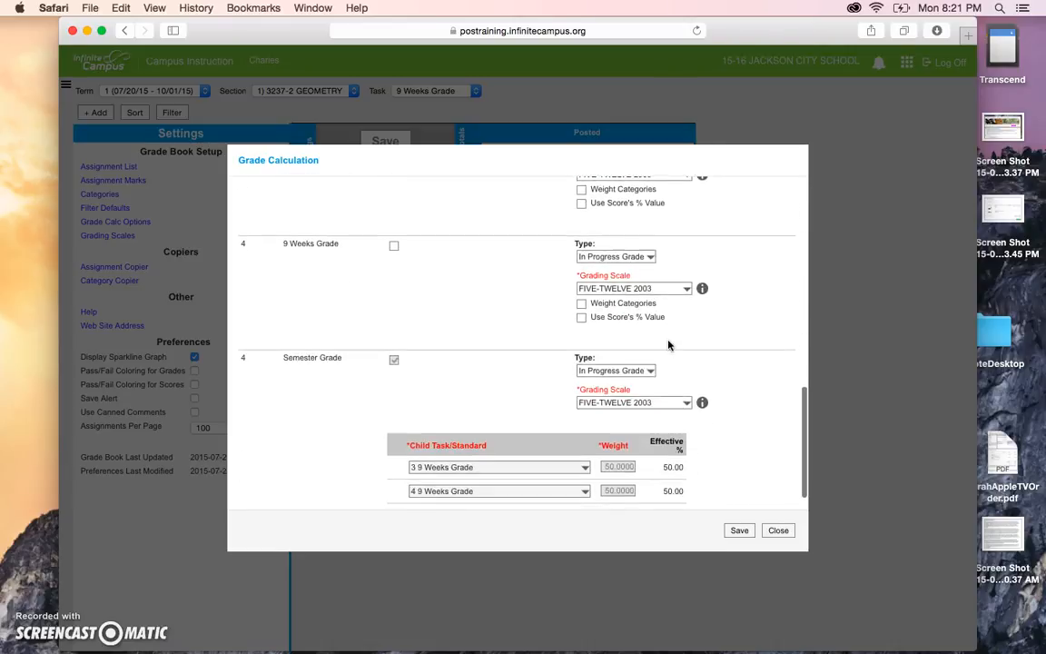
scroll(668, 345, down, 2)
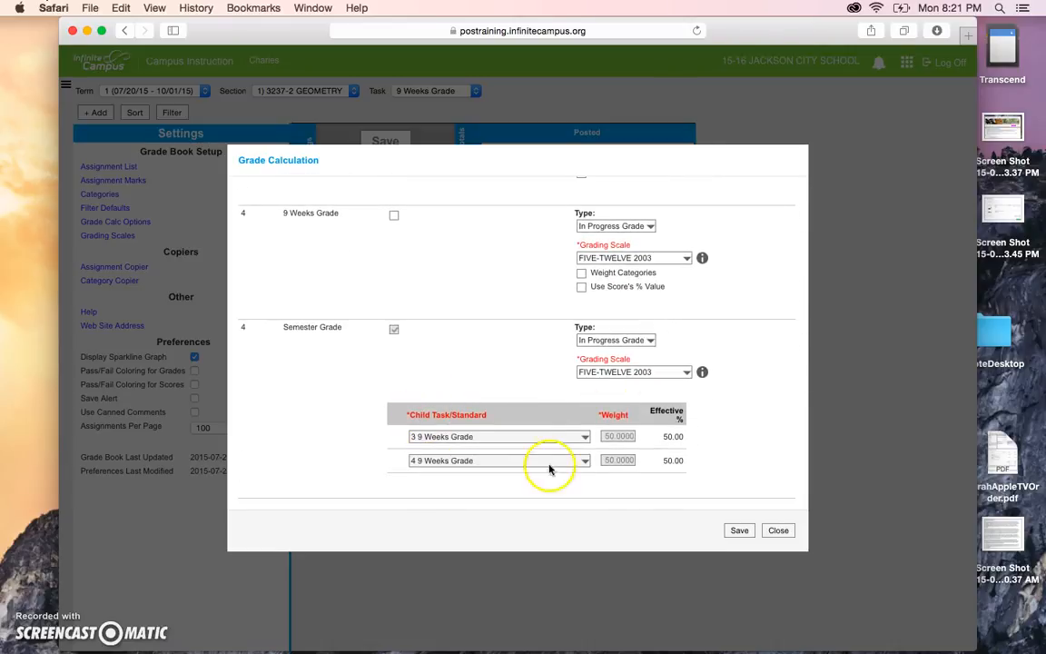
scroll(636, 421, up, 1)
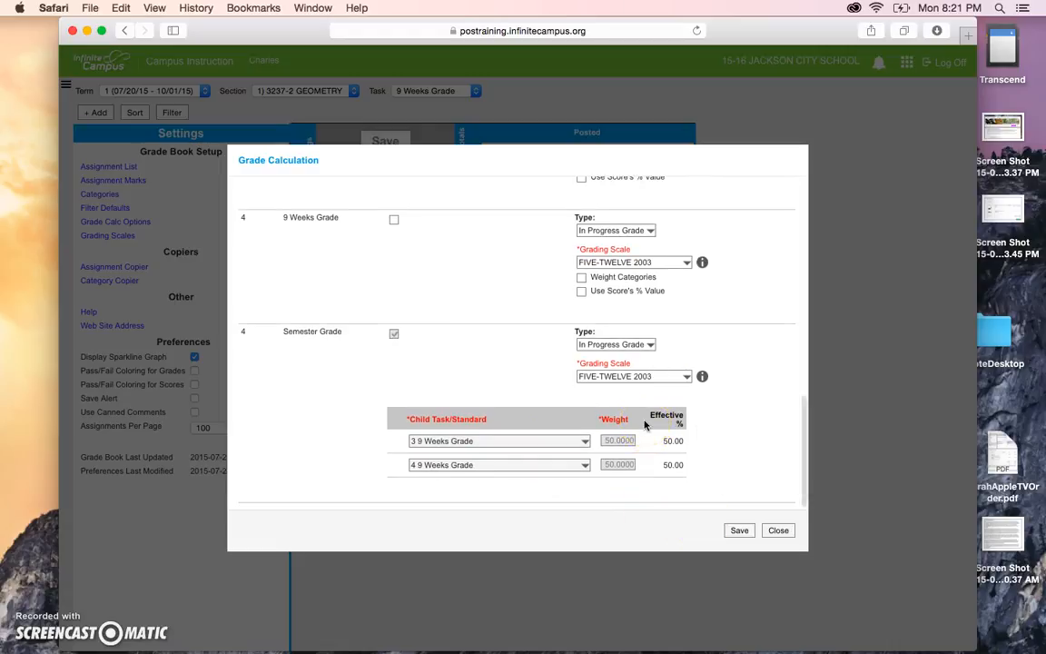
scroll(646, 424, up, 5)
click(459, 233)
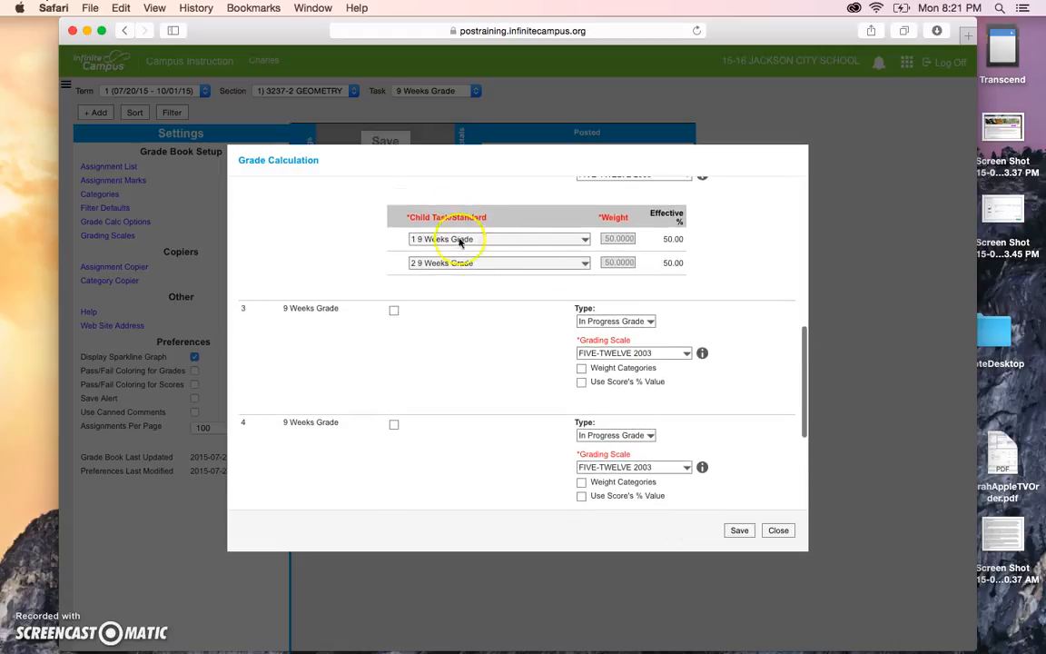
click(739, 530)
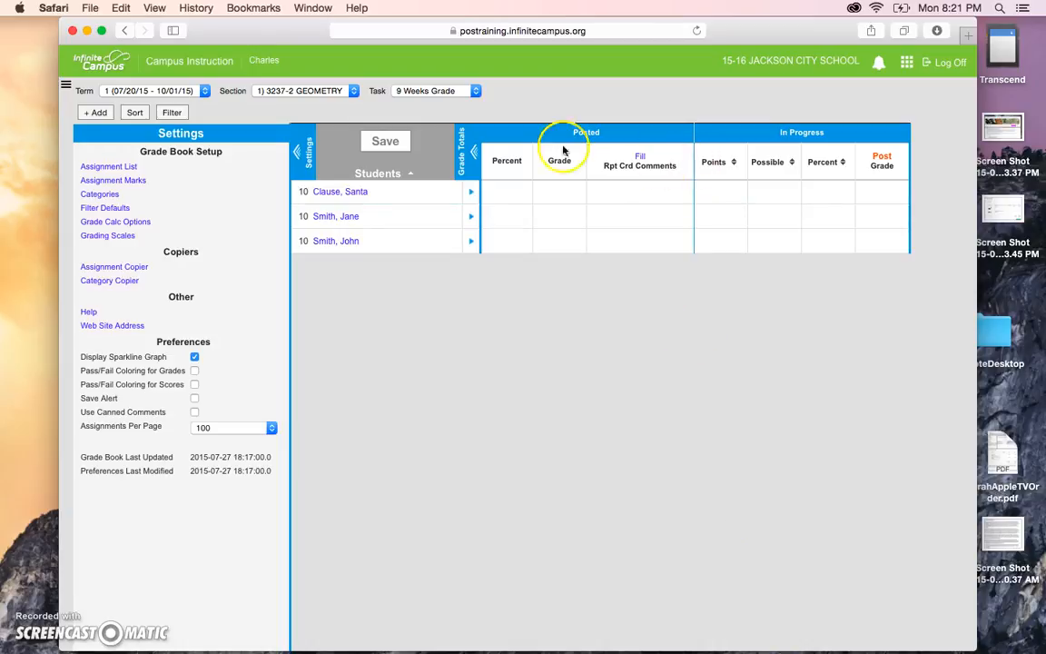
click(113, 198)
click(124, 282)
click(113, 195)
Create a new grade category named 'Test'.
click(113, 195)
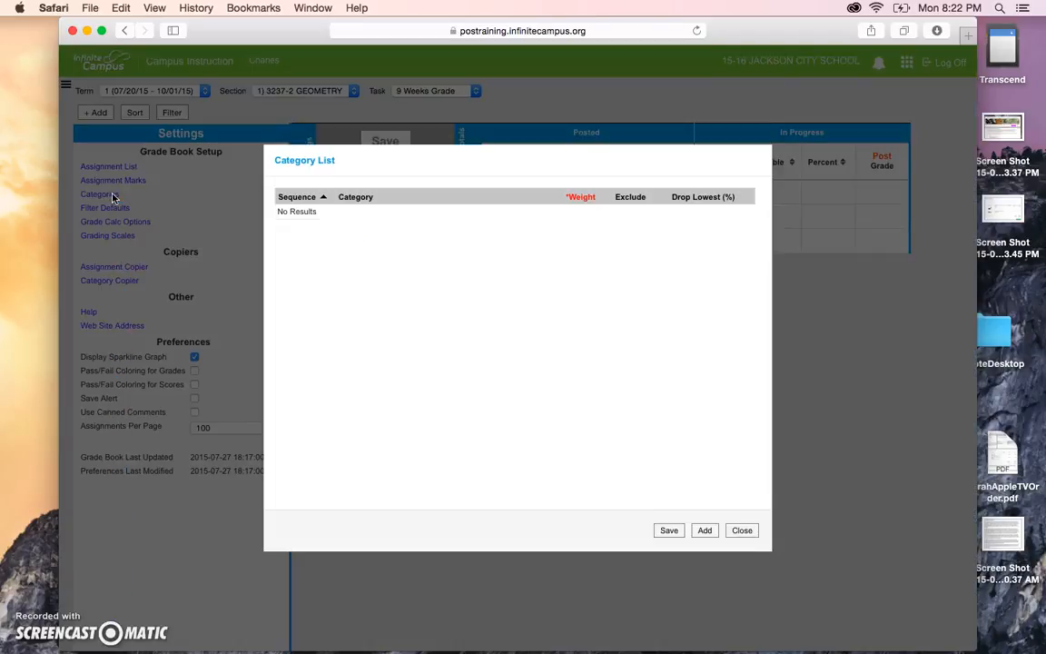
click(706, 532)
click(398, 215)
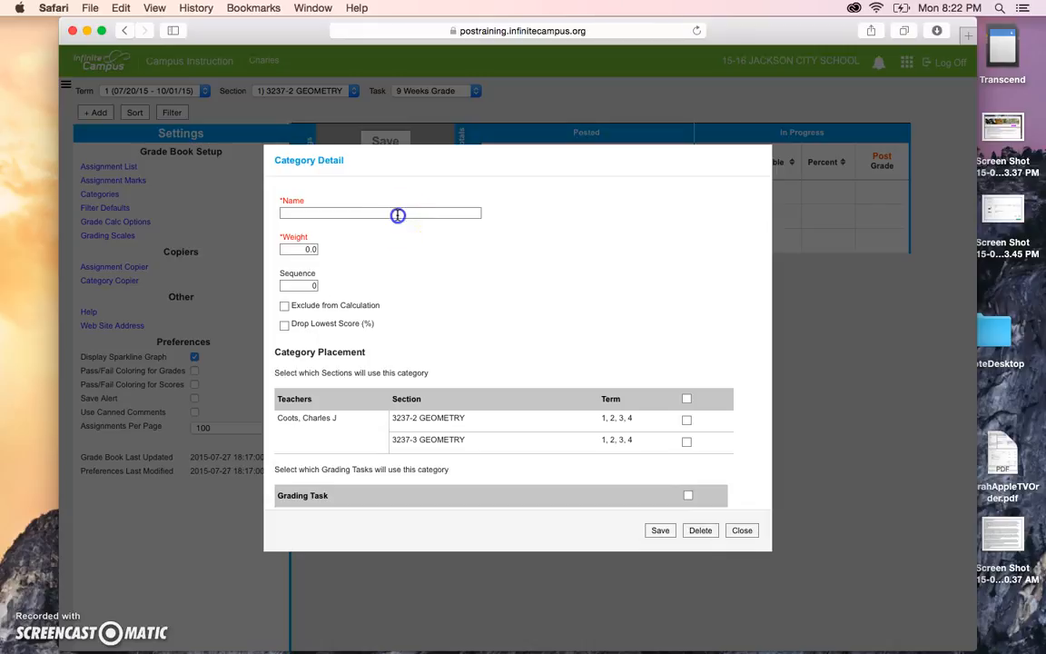
text(Test)
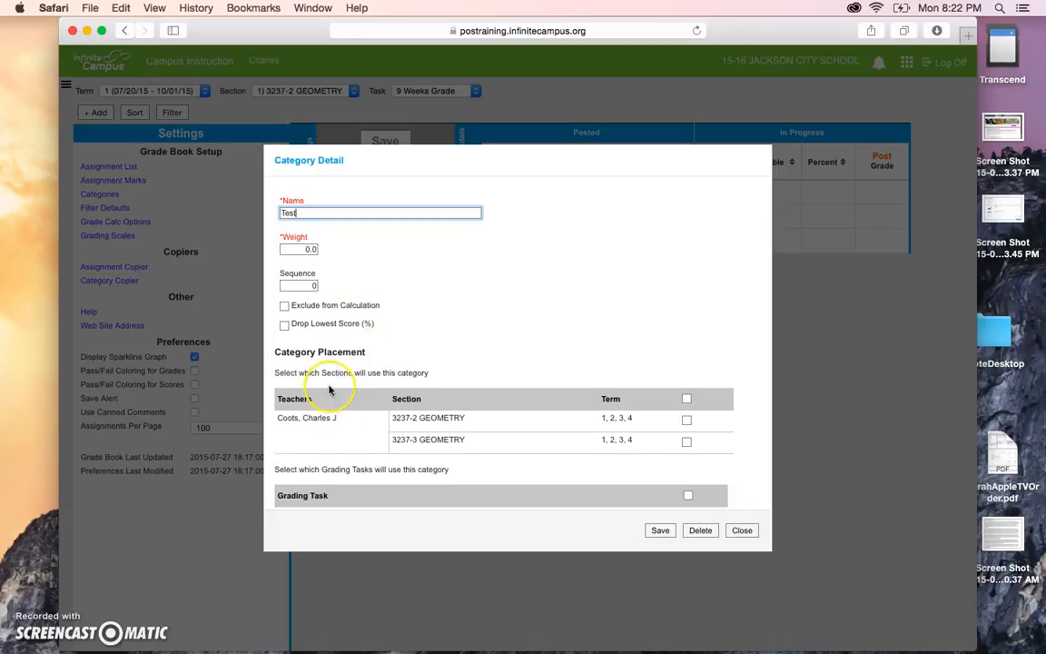
Limit the Test category to 3237-2 GEOMETRY and the 9 Weeks Grade, and save it.
scroll(328, 390, down, 3)
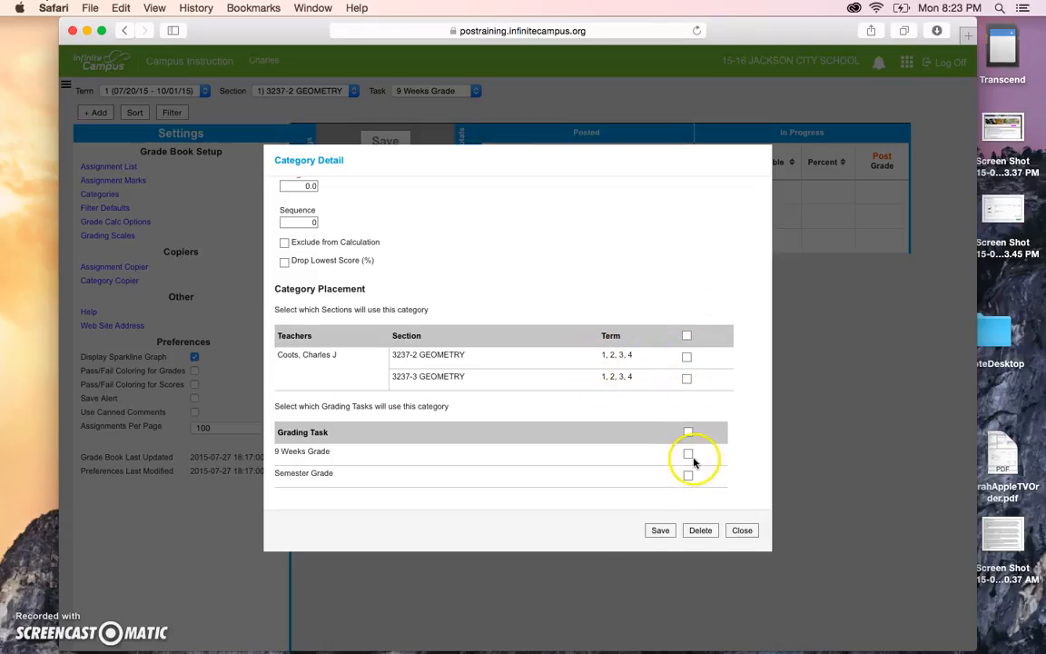
click(686, 335)
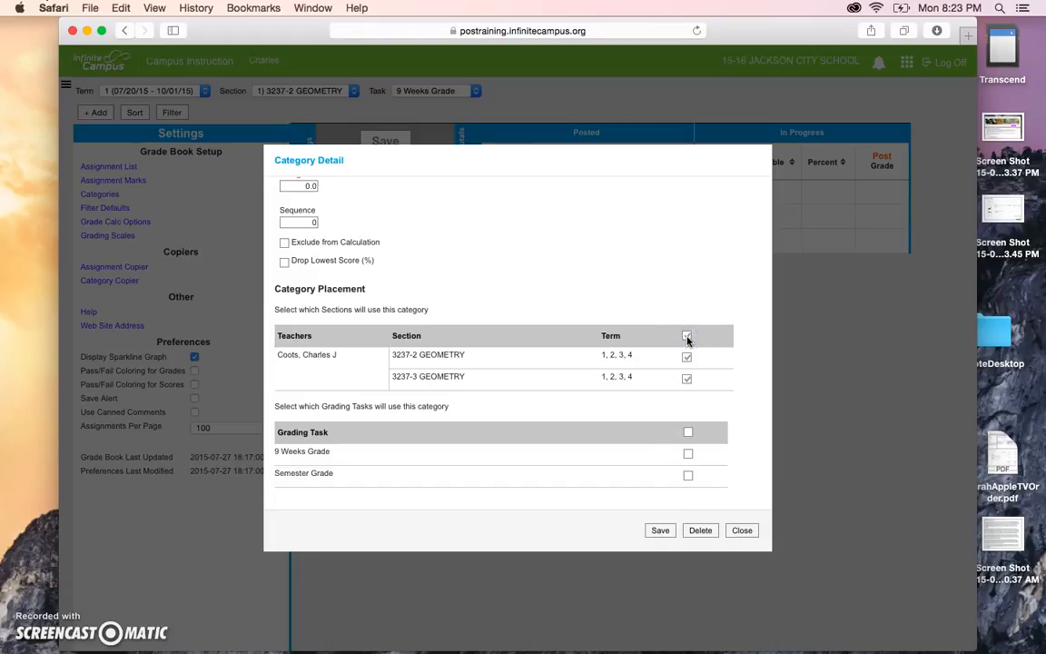
click(687, 337)
click(687, 360)
scroll(378, 296, up, 3)
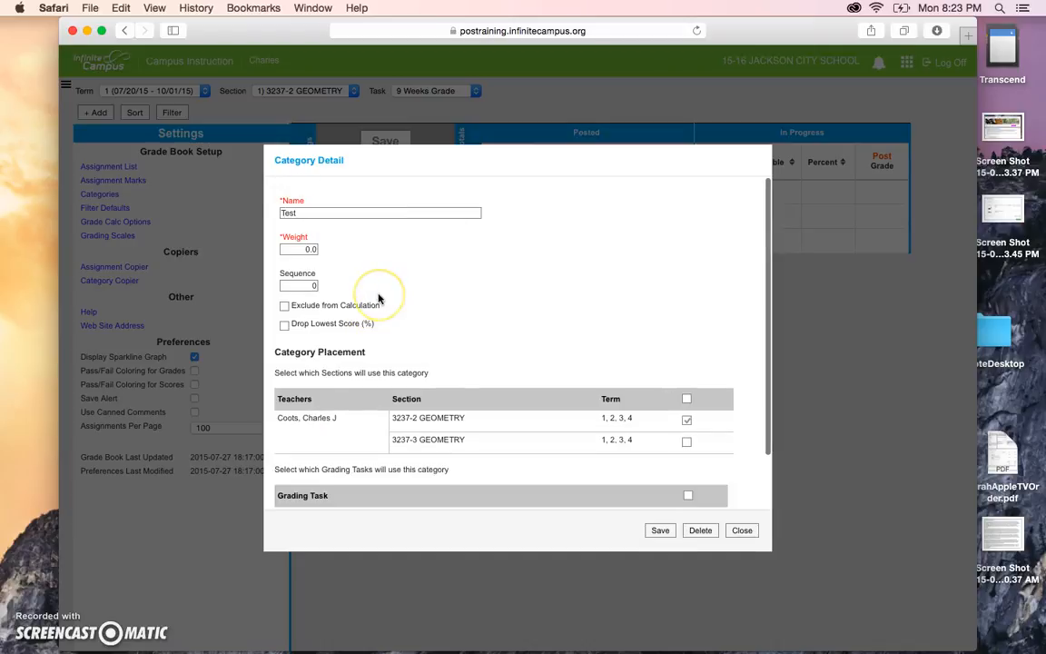
scroll(373, 288, down, 2)
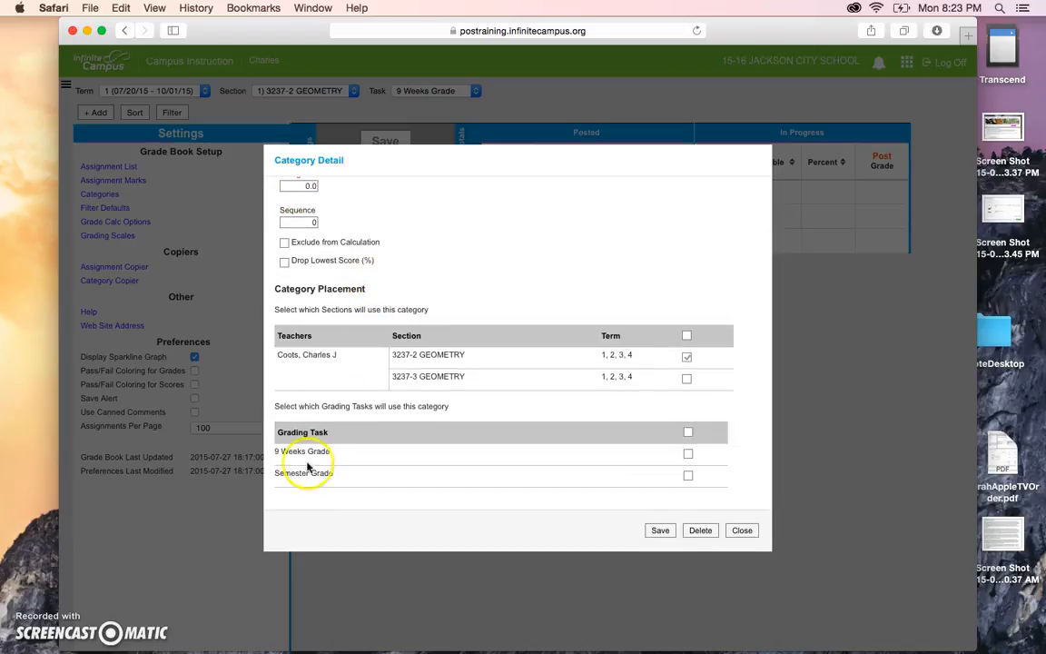
click(688, 454)
click(662, 531)
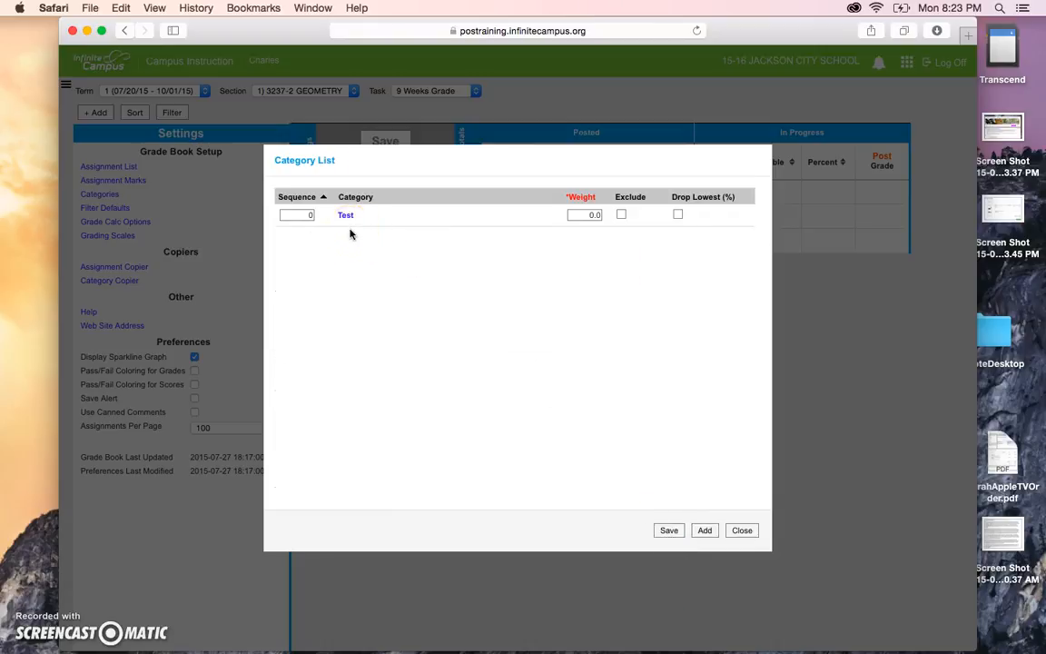
click(706, 532)
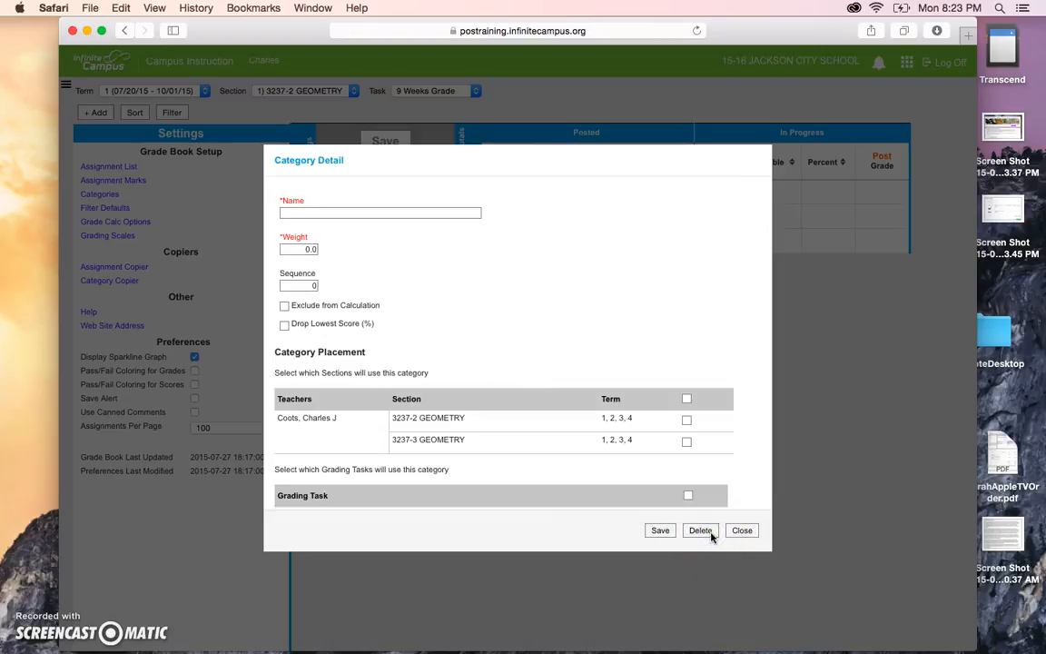
Save a Quiz category for 3237-2 GEOMETRY and the 9 Weeks Grade.
click(420, 215)
text(Quiz)
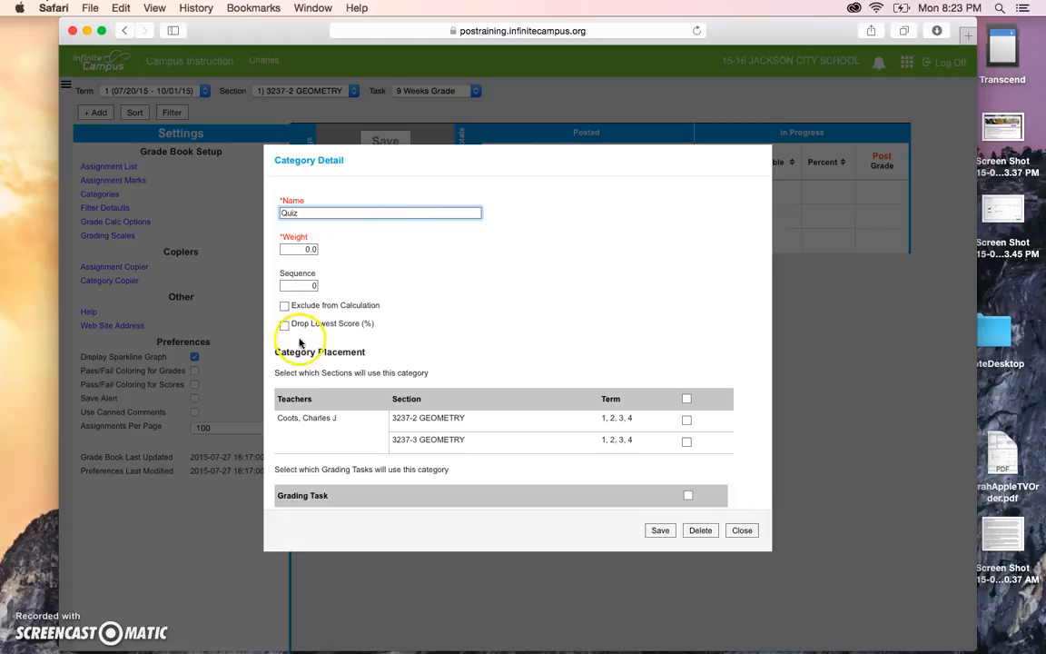
click(687, 420)
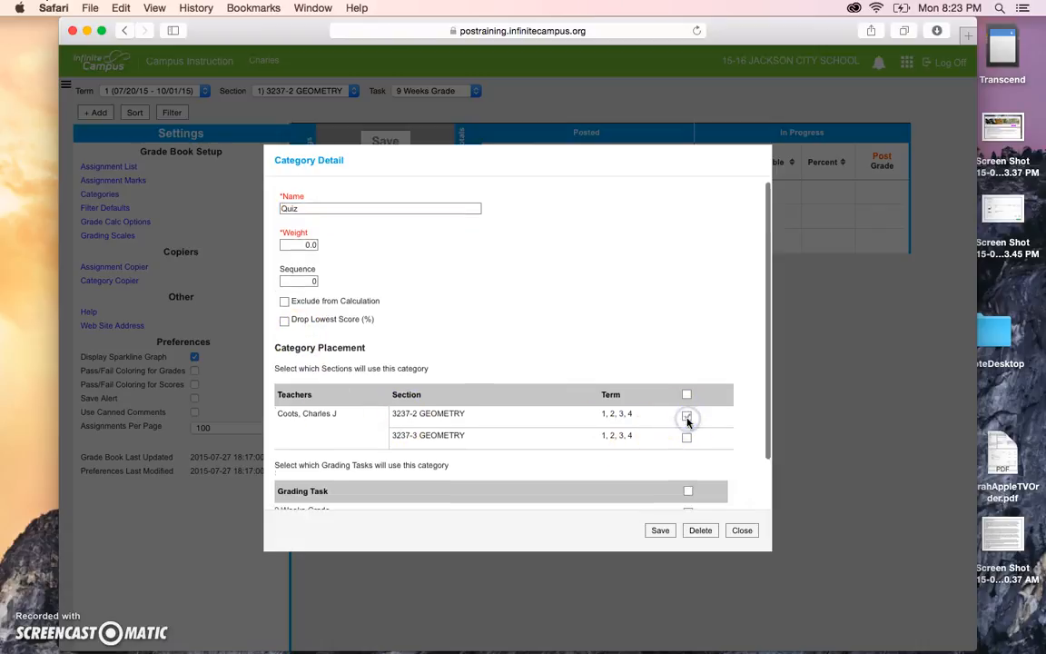
scroll(688, 445, down, 2)
click(688, 454)
click(660, 530)
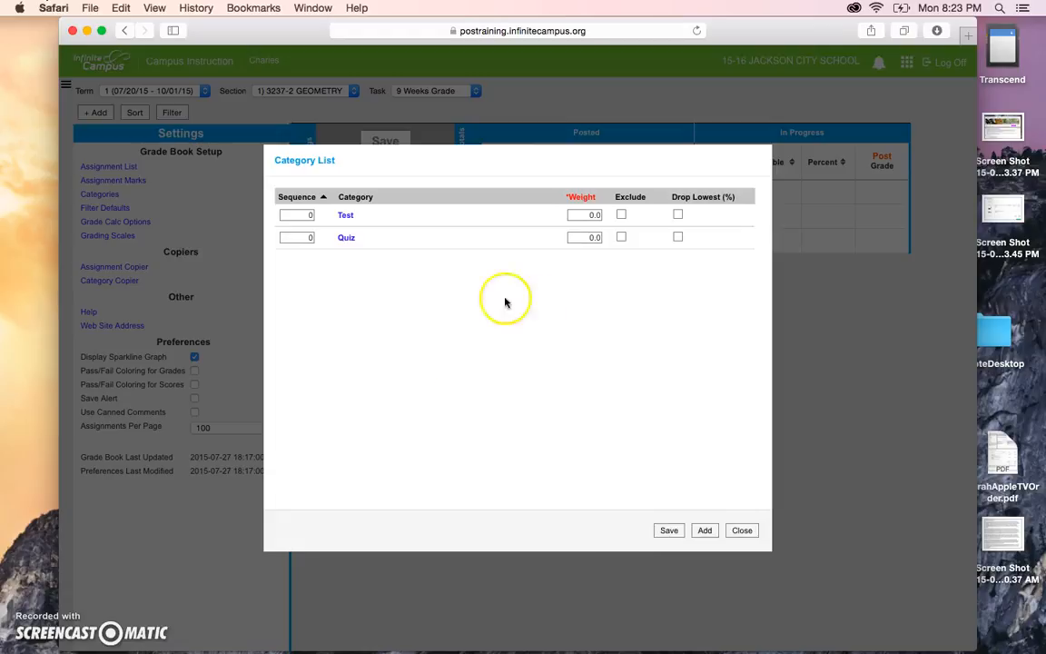
Save a Homework category for 3237-2 GEOMETRY and the 9 Weeks Grade.
click(704, 530)
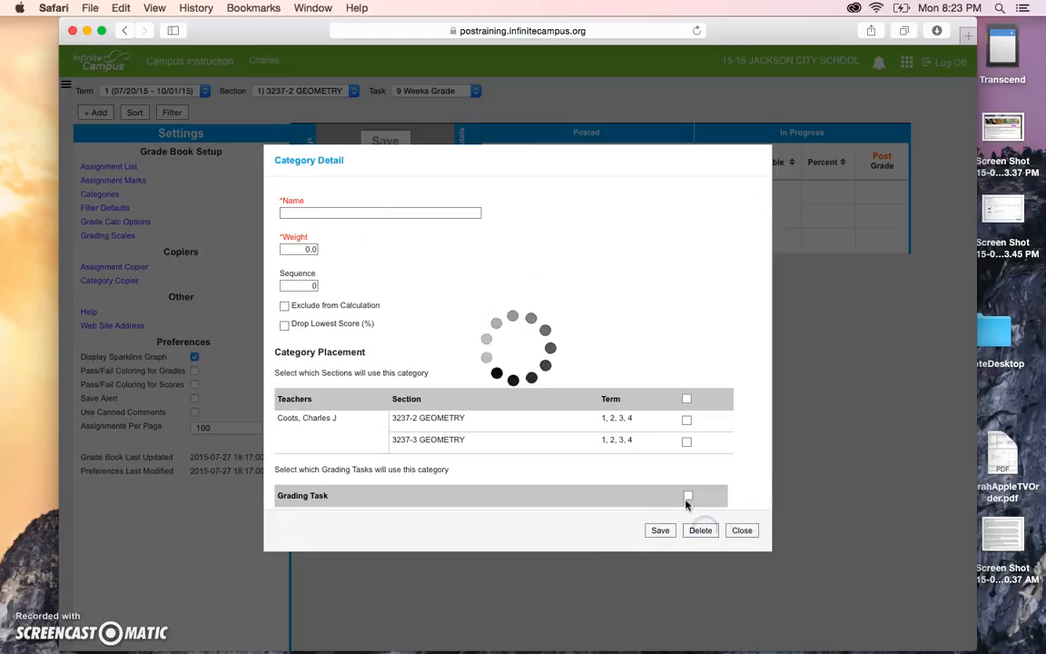
click(385, 211)
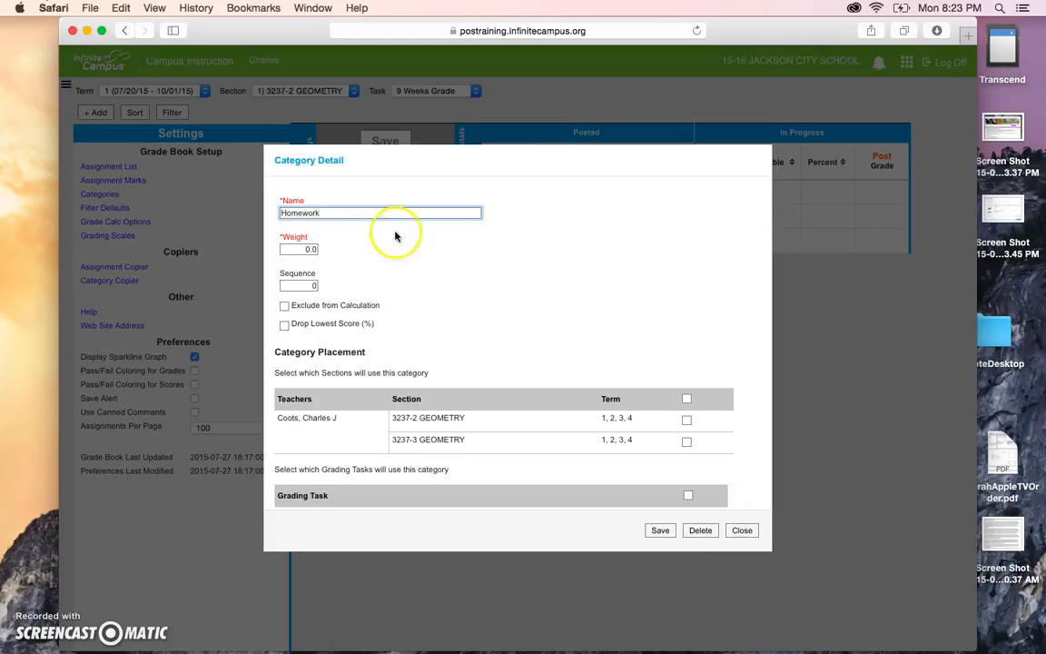
click(688, 420)
scroll(687, 425, down, 2)
click(687, 455)
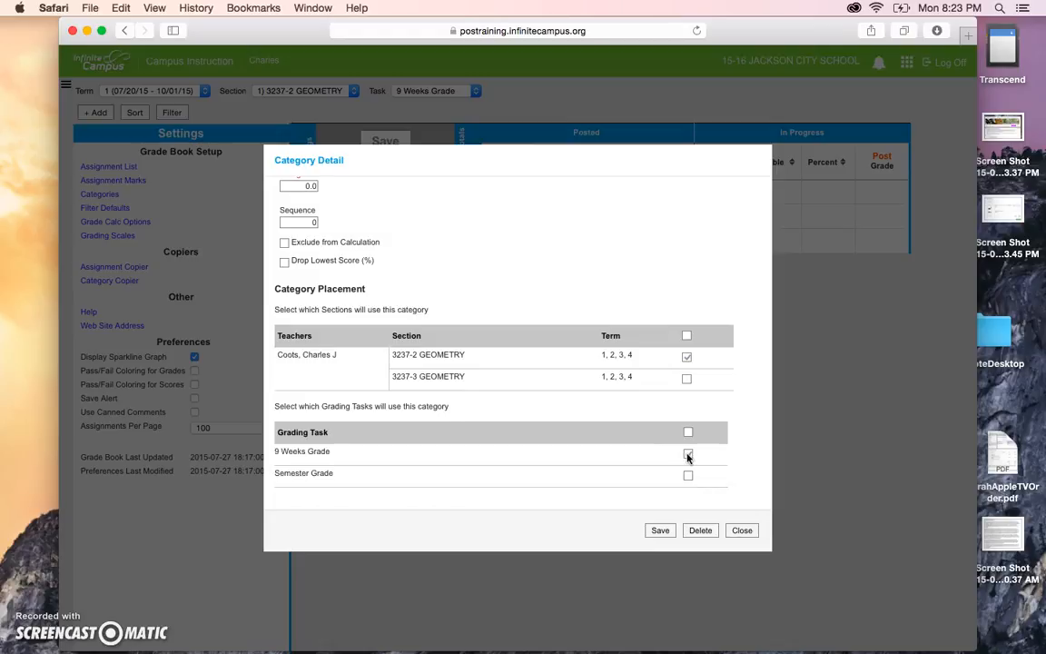
click(662, 530)
click(688, 433)
click(688, 455)
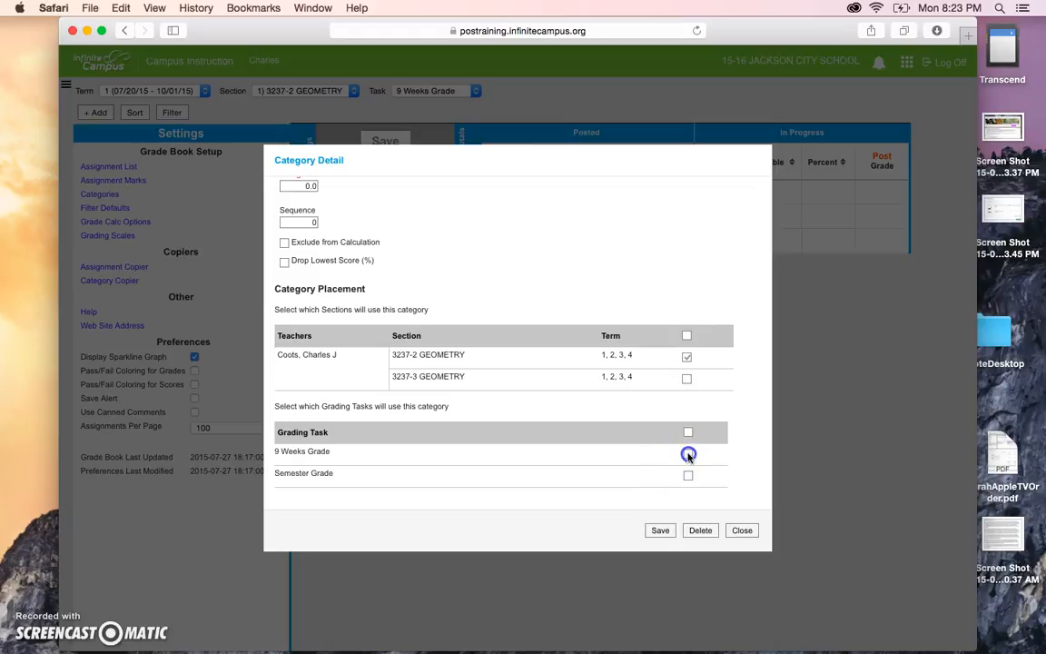
click(687, 358)
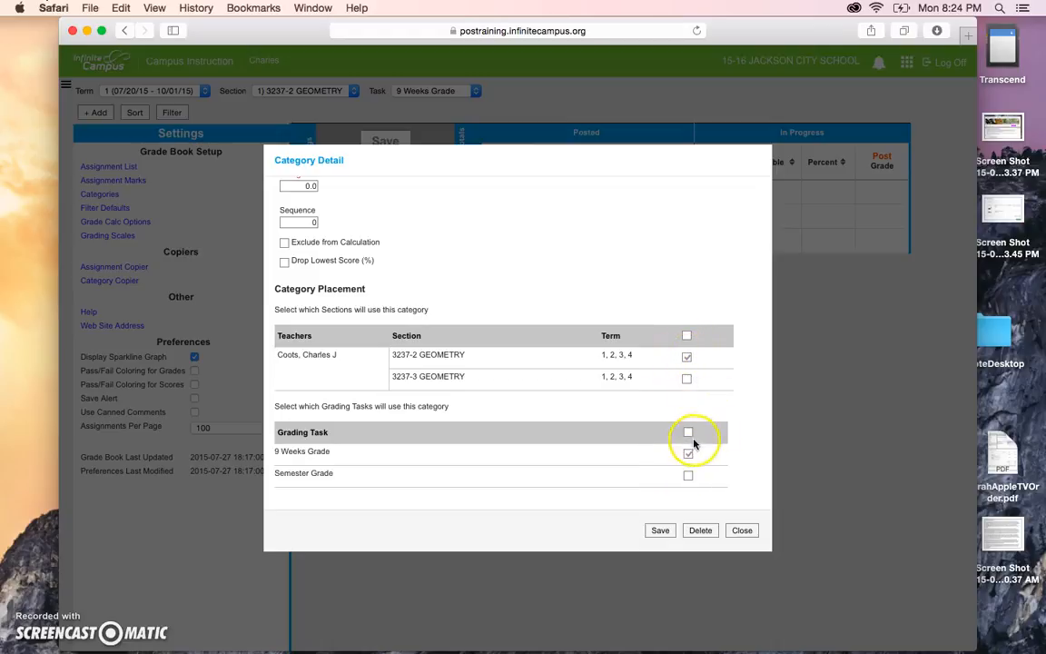
click(660, 530)
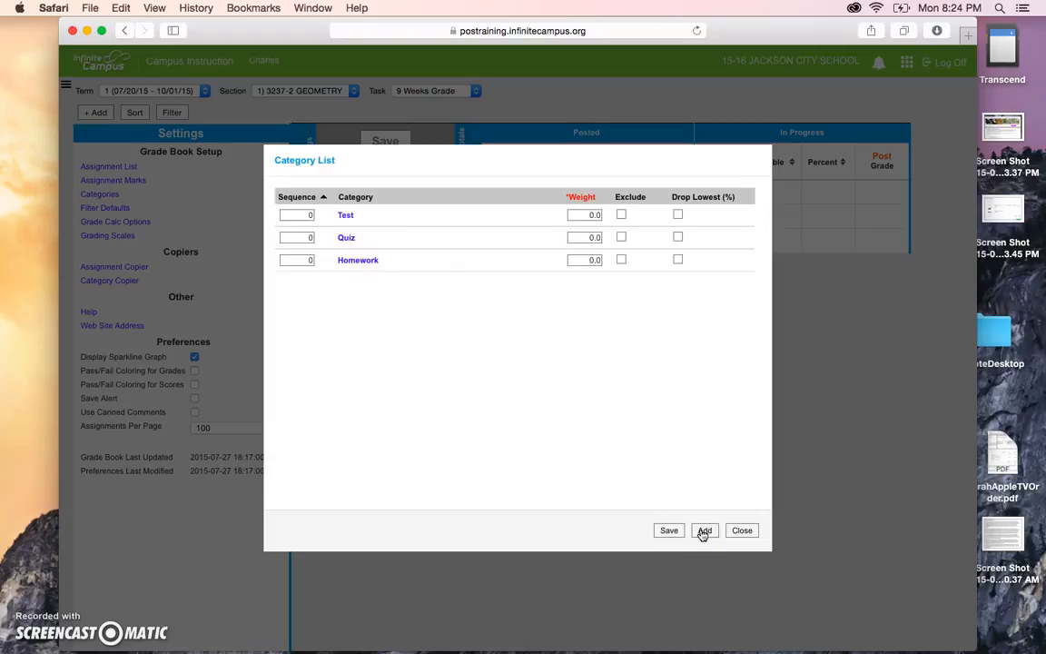
Save an EOC Test category for 3237-2 GEOMETRY and the Semester Grade.
click(704, 531)
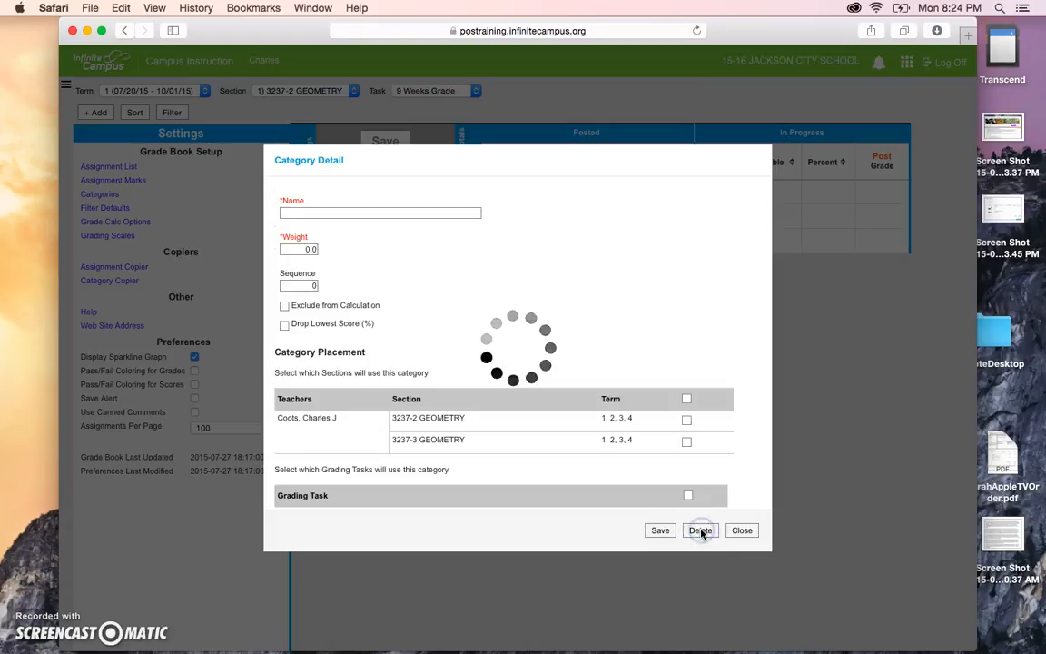
click(442, 216)
text(F)
key(BackSpace)
text(EOC Test)
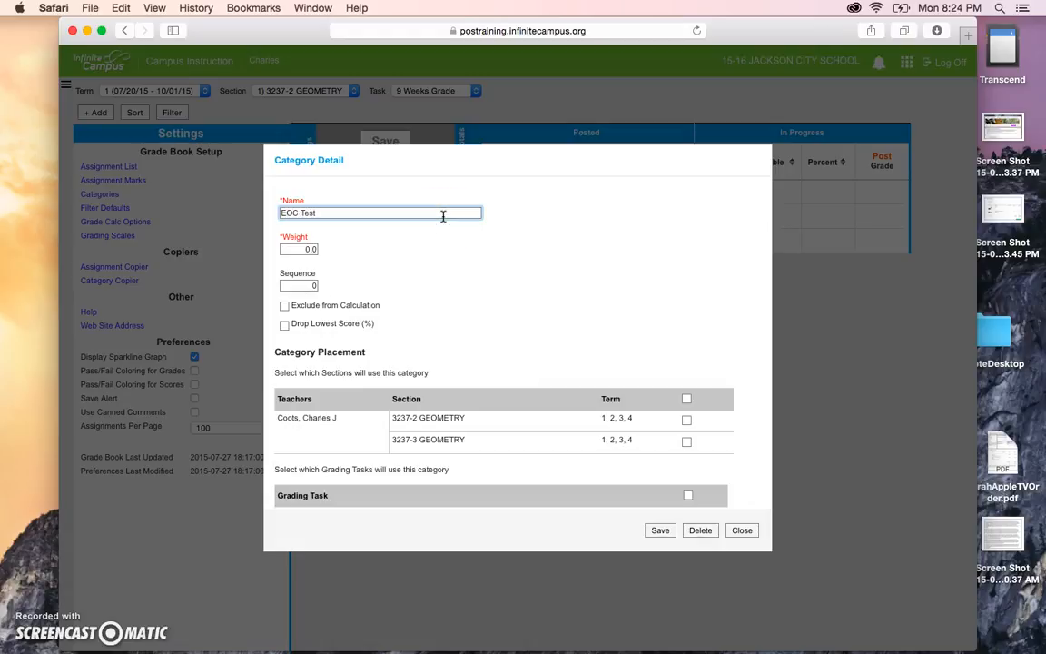
scroll(326, 277, down, 2)
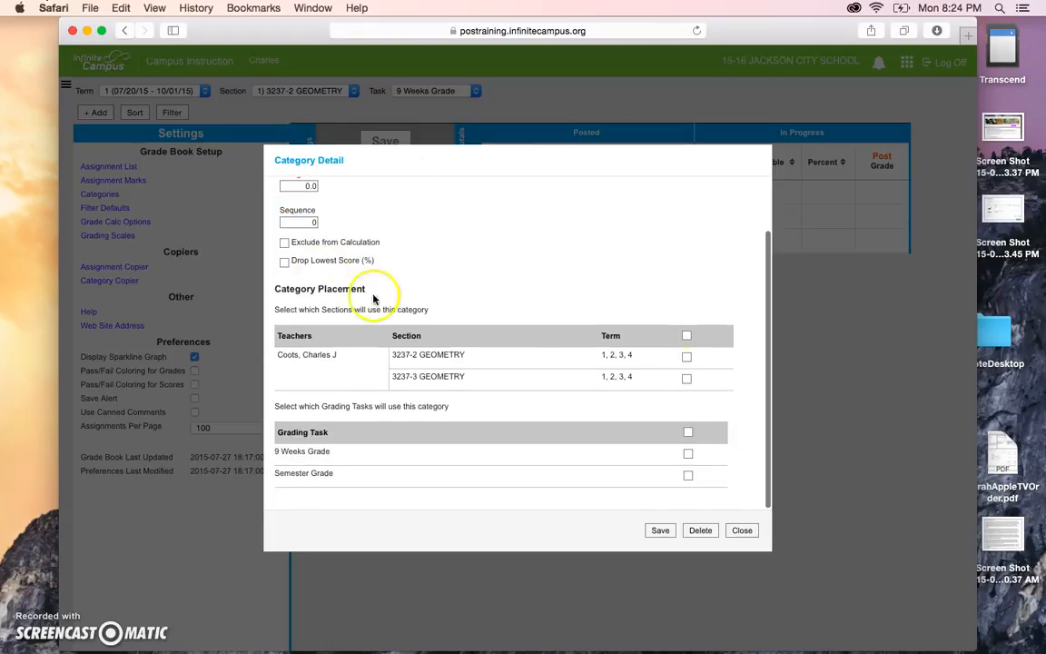
click(686, 356)
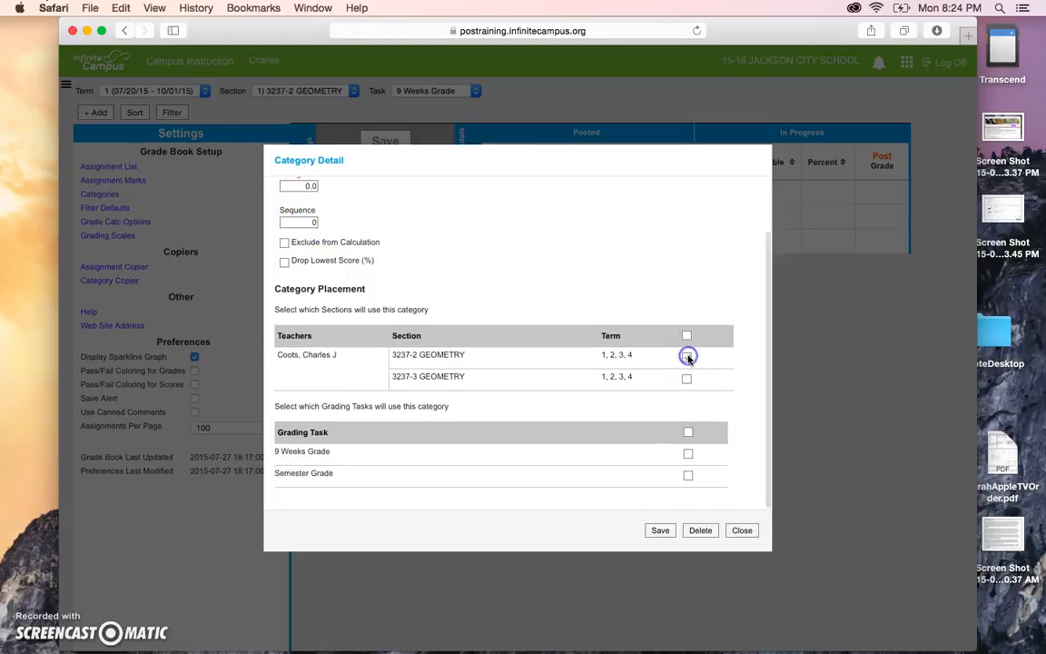
click(687, 475)
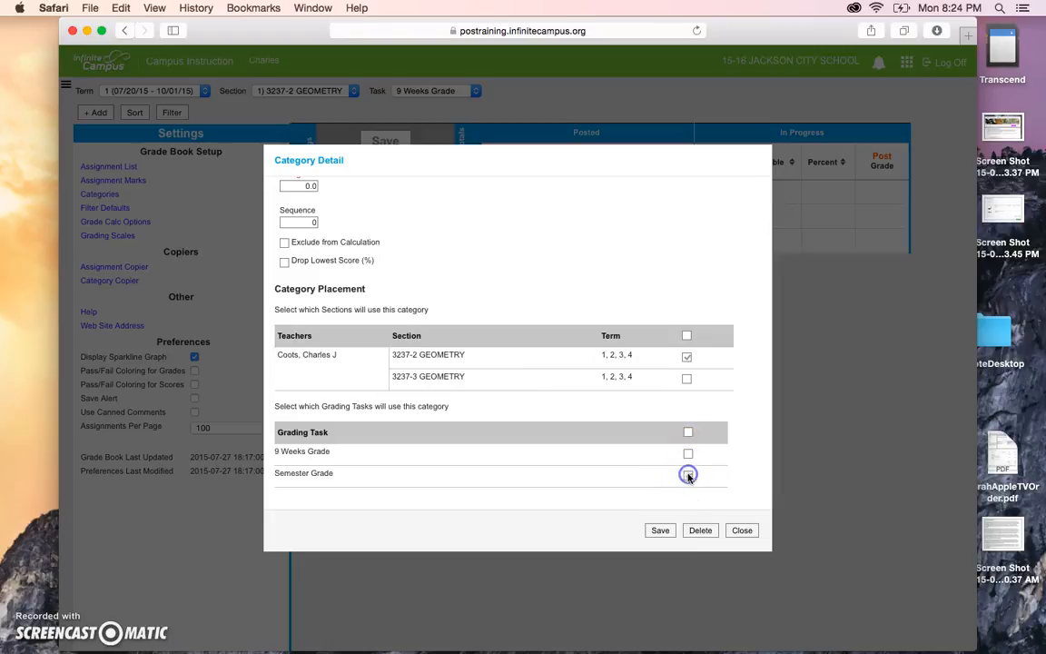
click(655, 530)
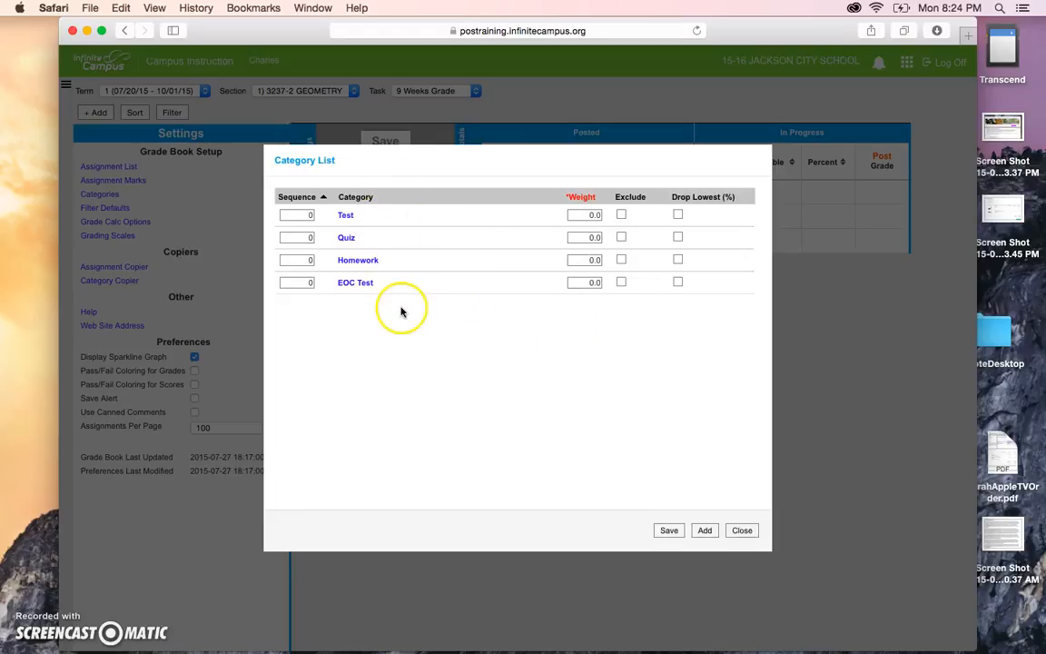
Close the category list, reopen it to verify the four categories, and close it again.
click(739, 530)
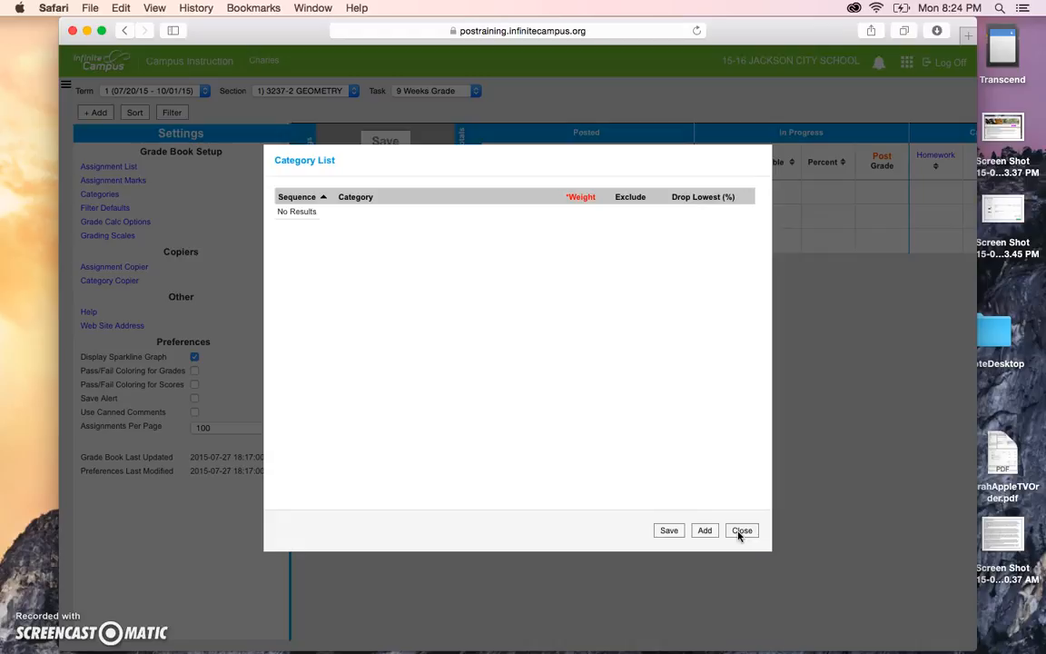
click(740, 532)
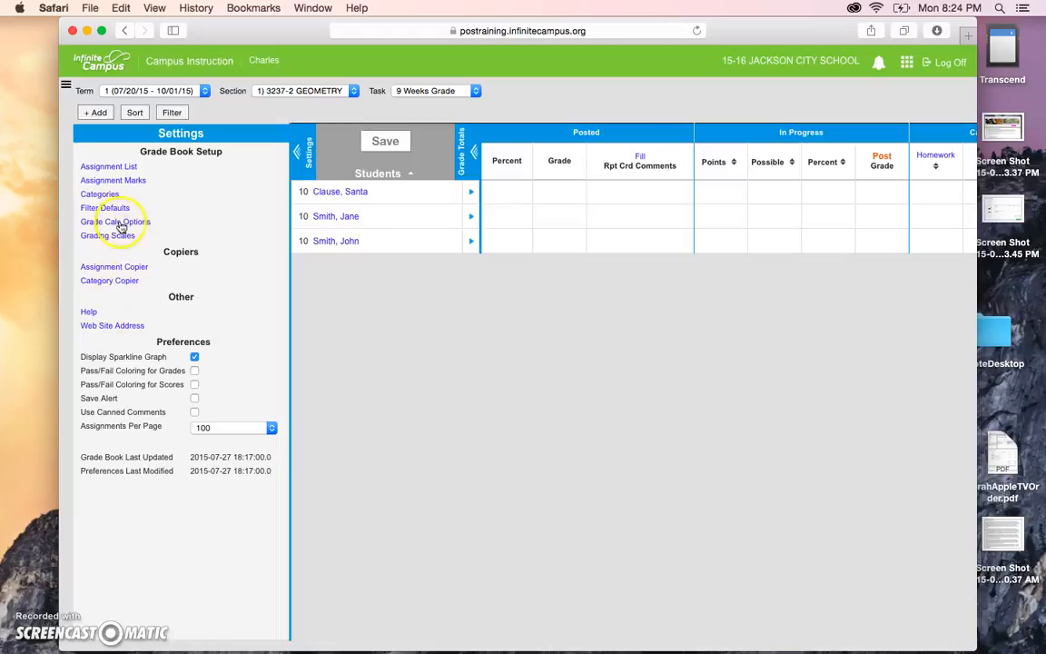
click(107, 194)
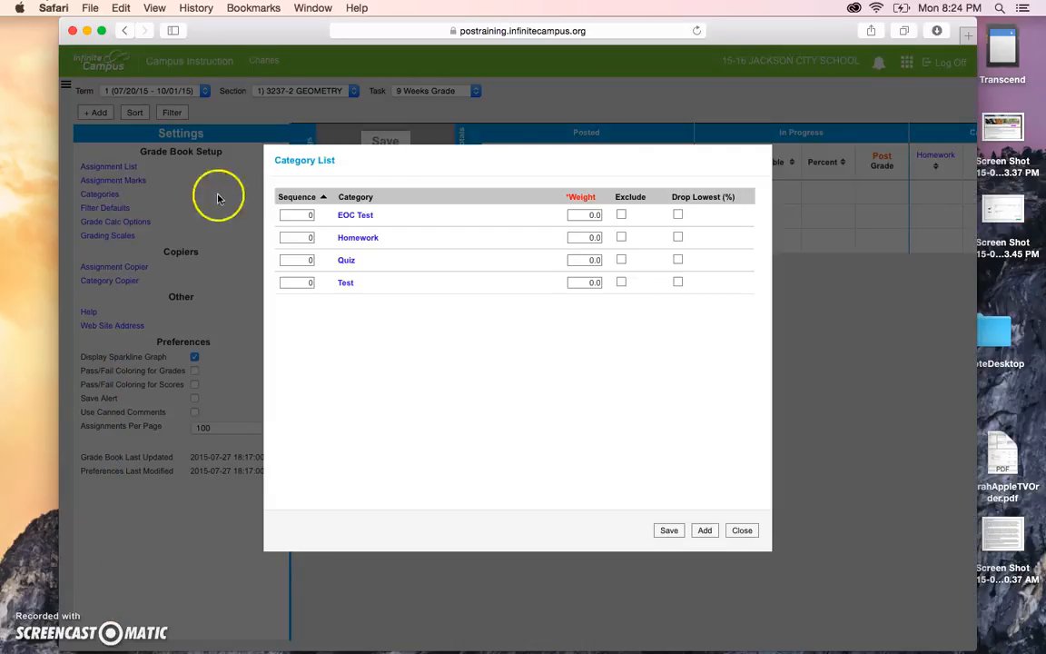
click(742, 530)
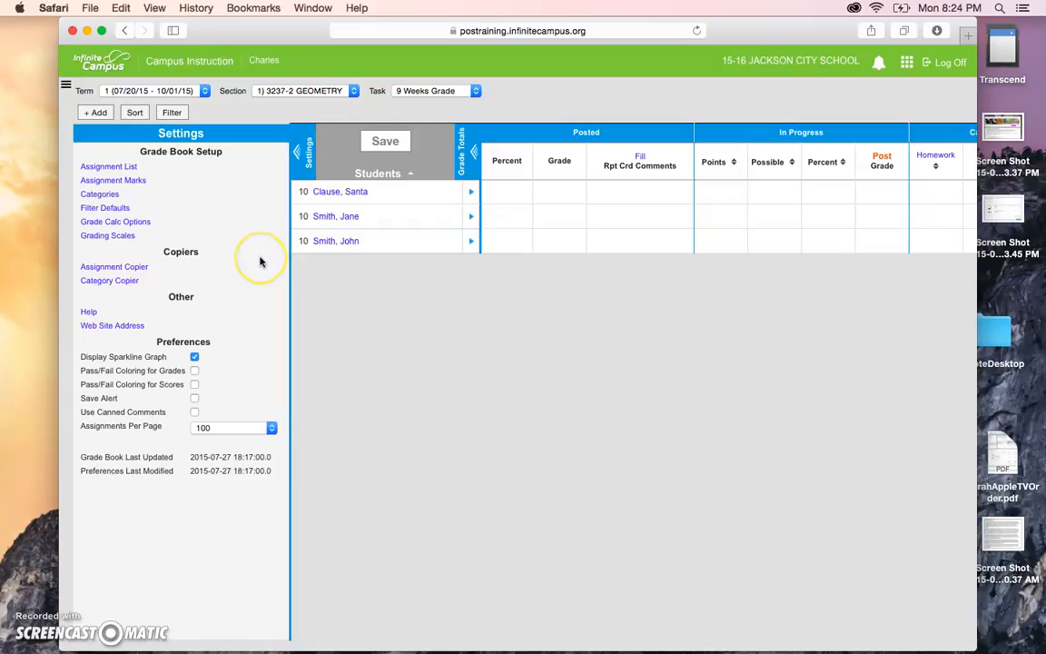
Start a new assignment named Homework01 with abbreviation HW01 from the Assignment List.
click(133, 169)
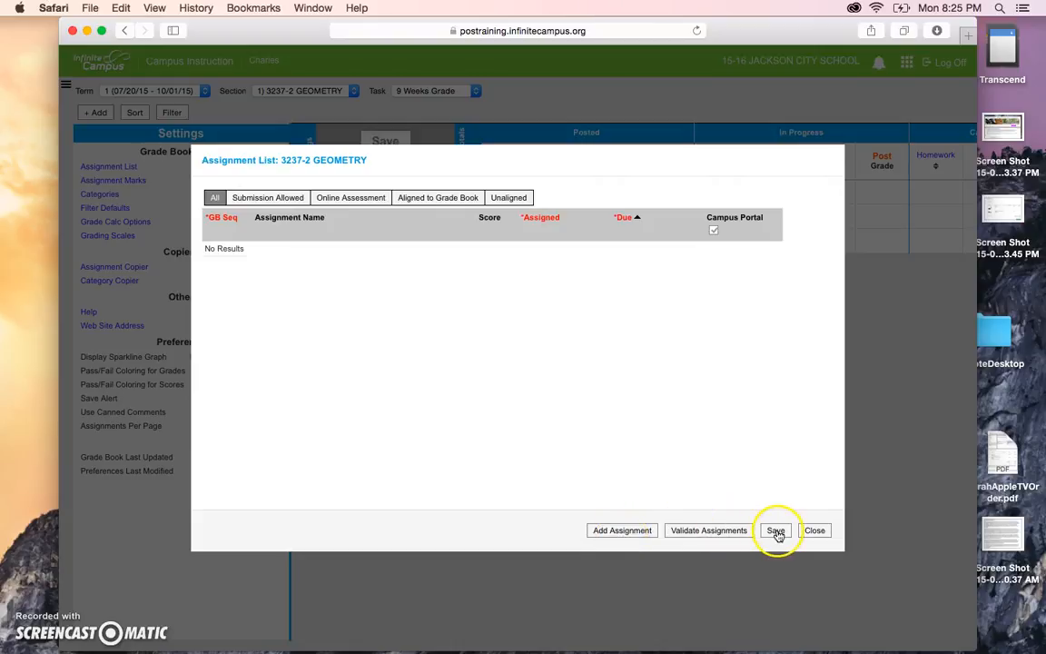
click(626, 531)
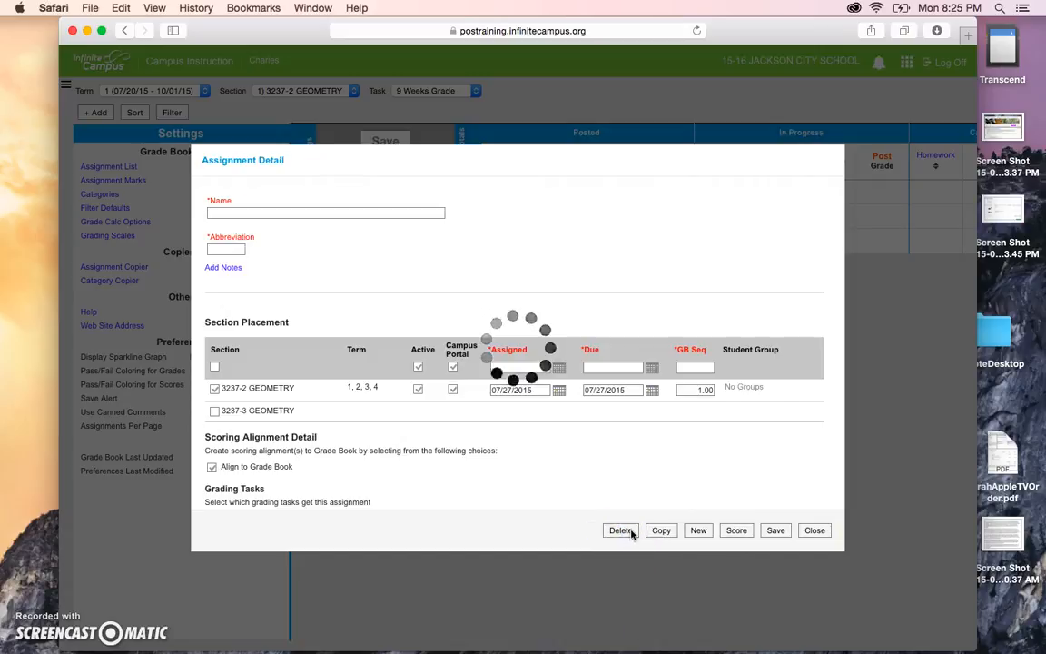
click(393, 213)
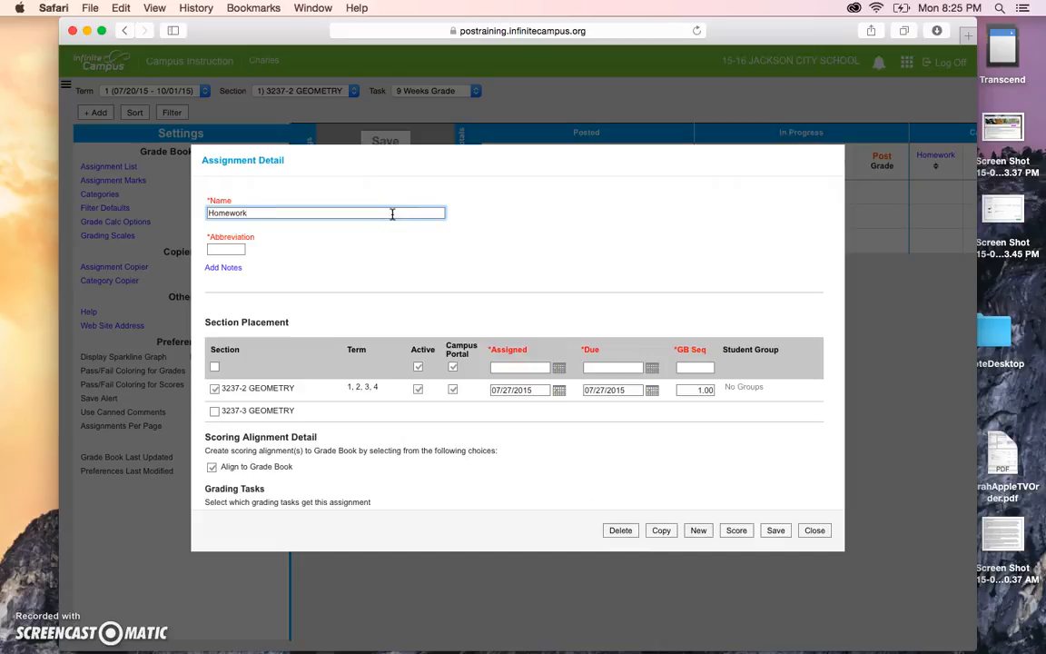
click(233, 250)
text(HW01)
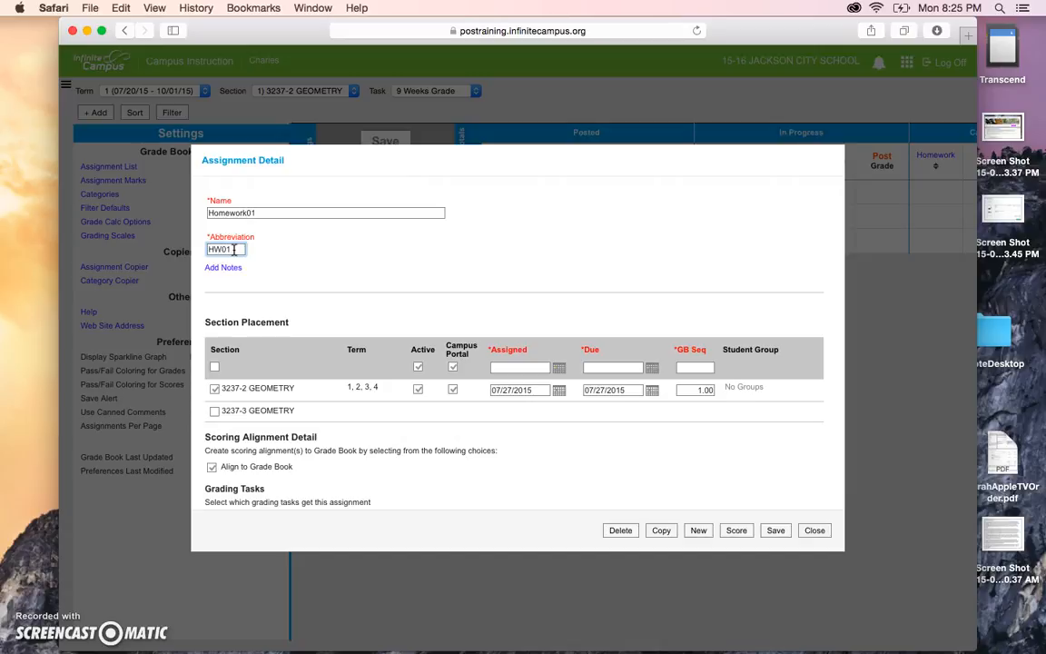
click(238, 273)
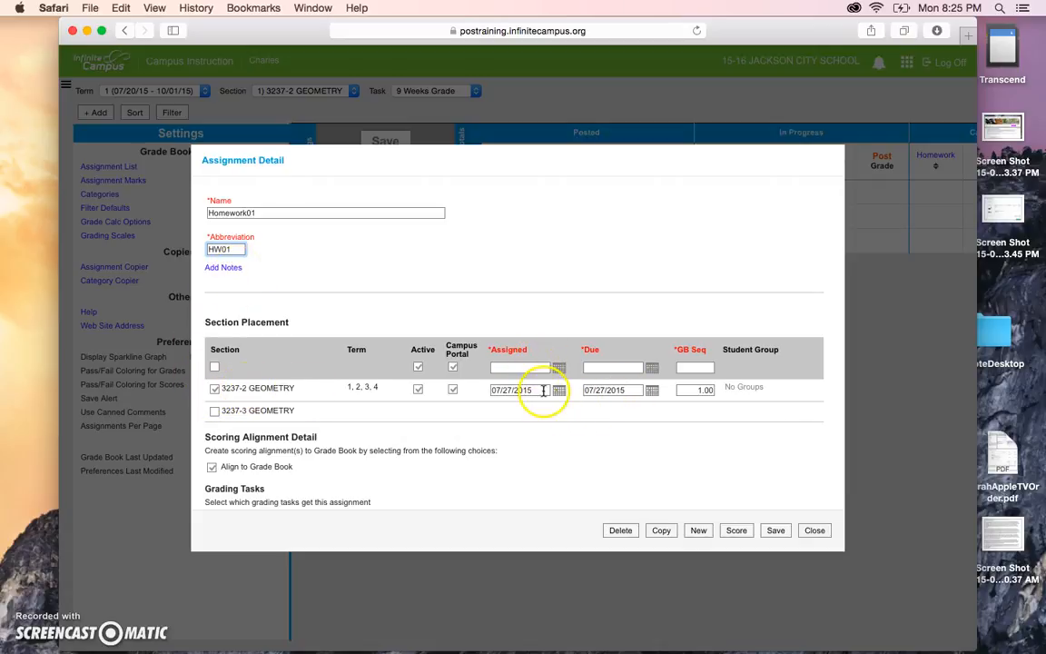
Set Homework01 due 07/29/2015, aligned only to the 9 Weeks Grade, with 5 total points.
click(654, 392)
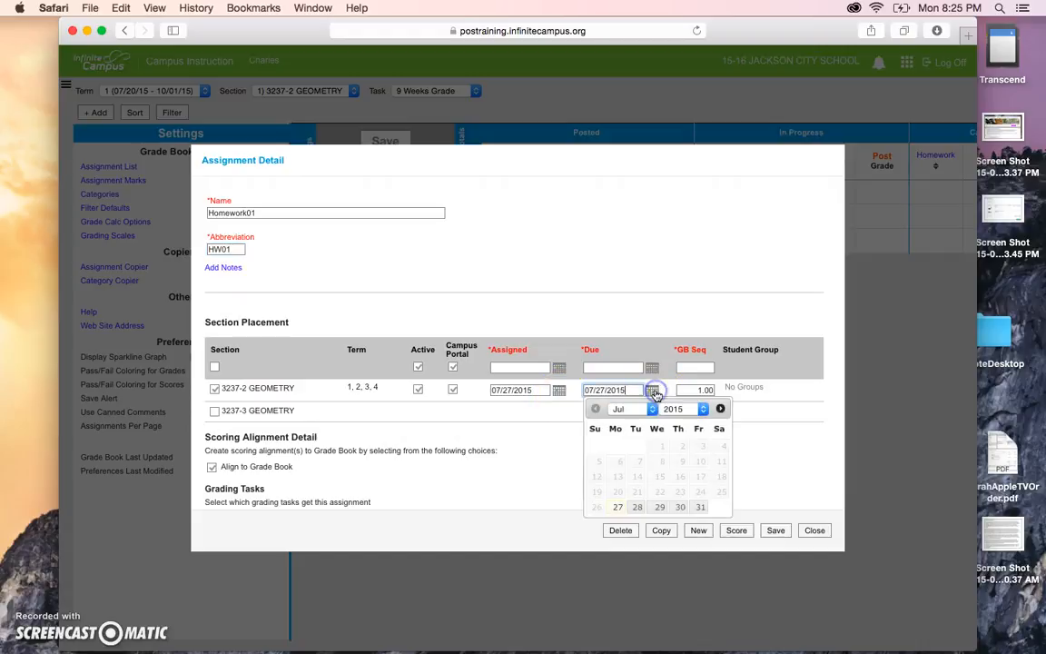
click(663, 509)
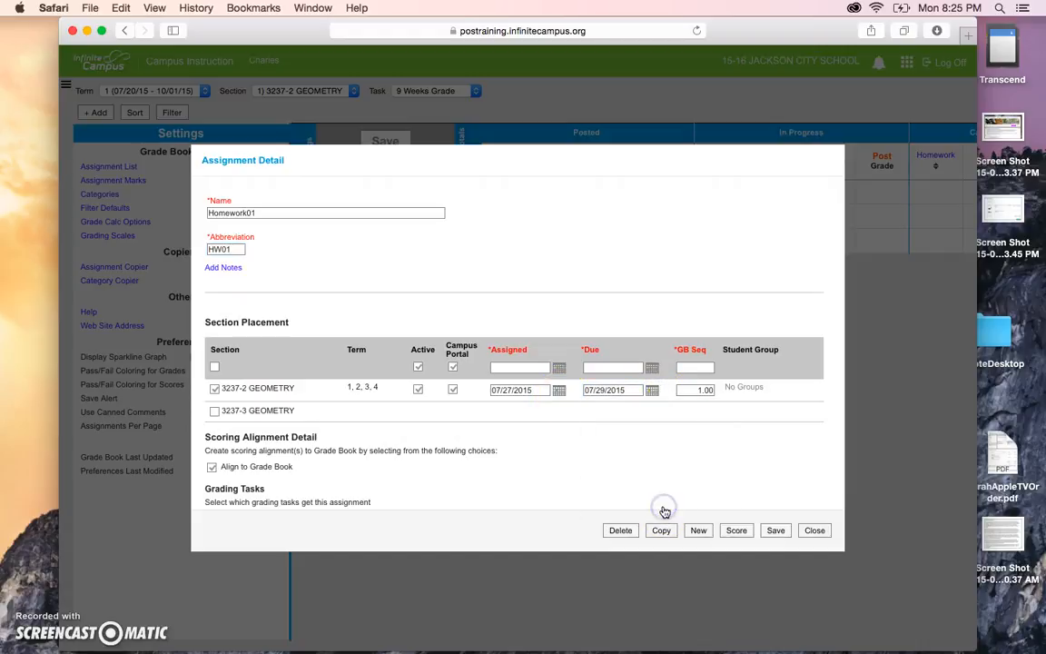
scroll(263, 431, down, 3)
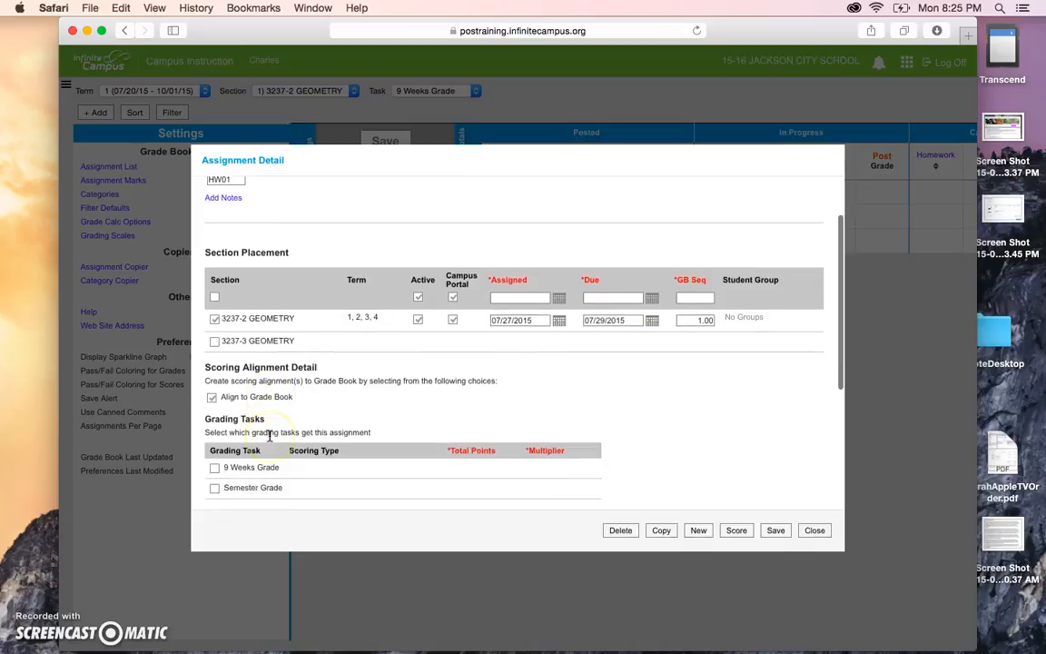
scroll(288, 408, down, 1)
scroll(289, 407, down, 3)
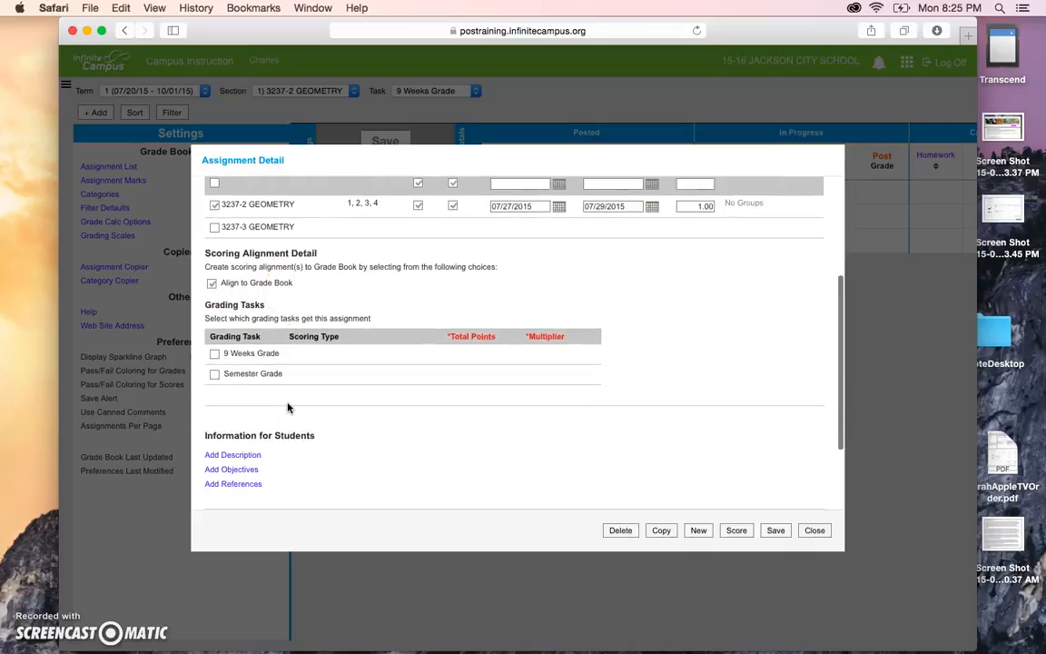
click(215, 347)
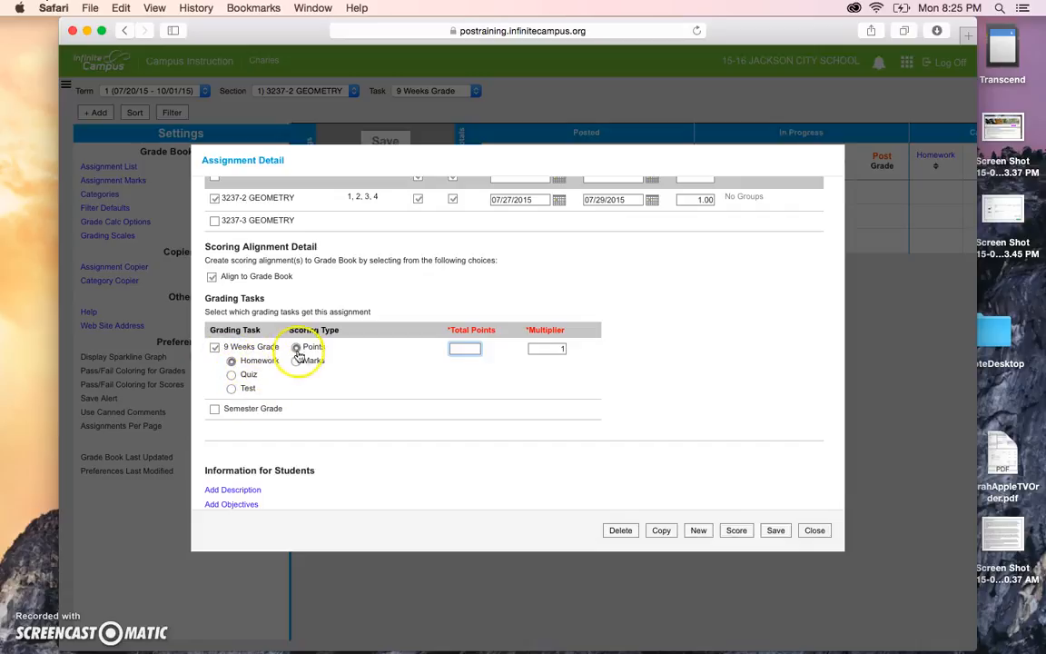
click(470, 348)
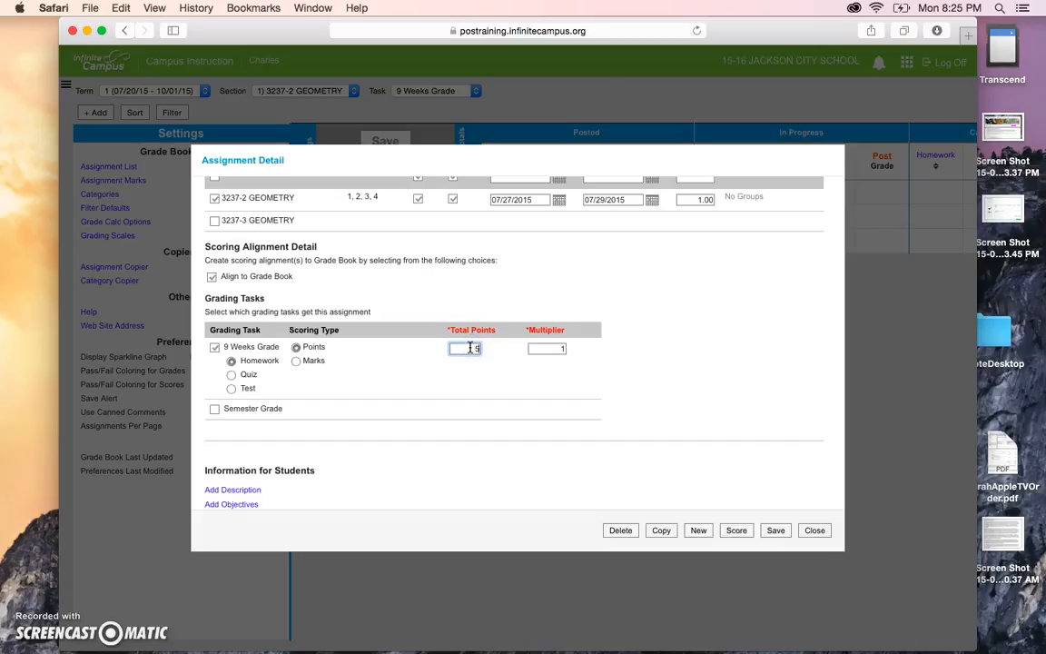
click(215, 410)
click(215, 410)
scroll(216, 410, down, 3)
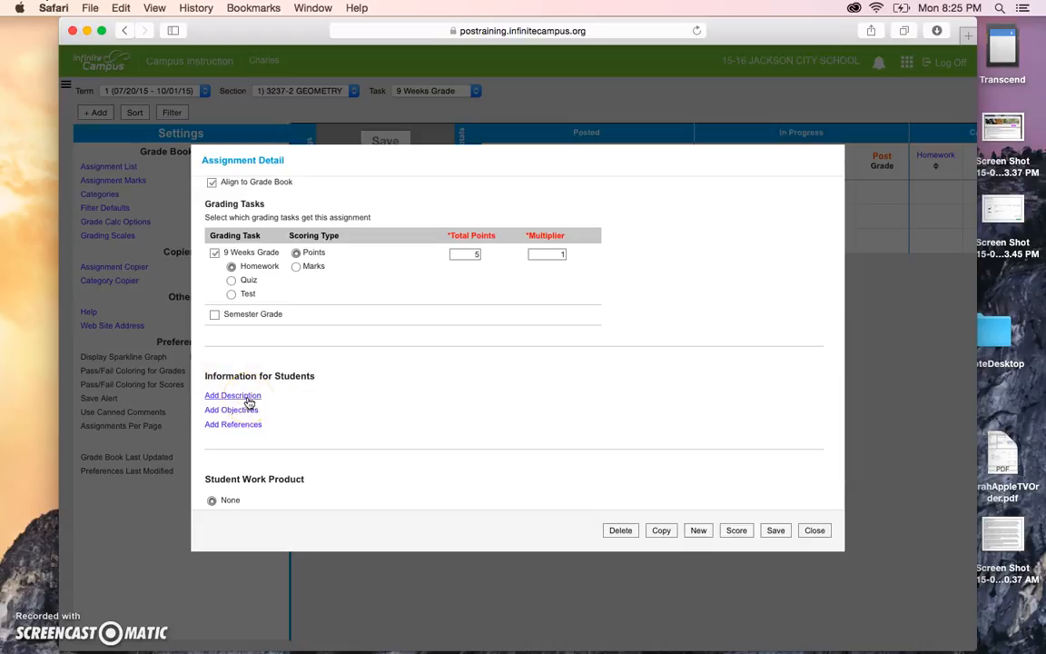
Add a student description, an objective, and references 'Textbook Page 12' plus the school website, then save.
click(249, 397)
click(260, 451)
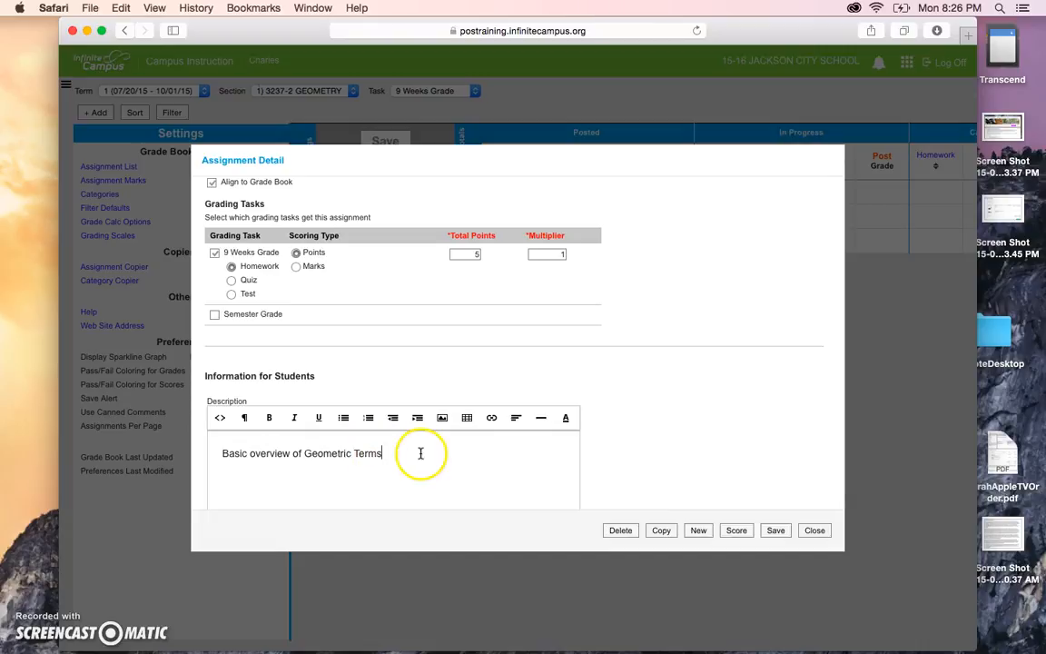
scroll(624, 456, down, 1)
scroll(624, 456, down, 10)
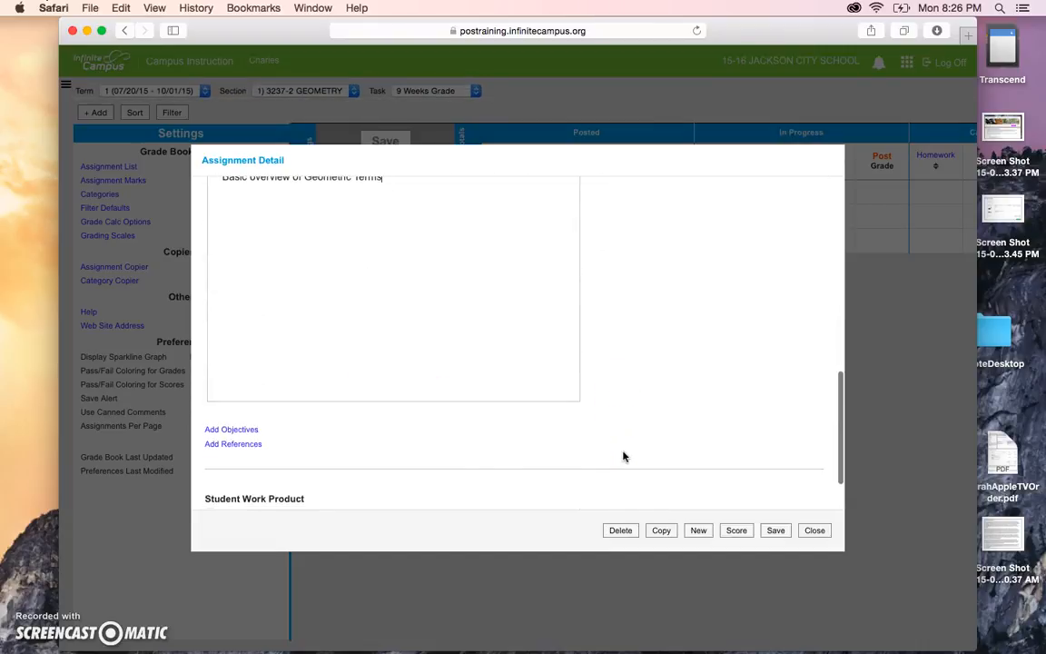
click(238, 429)
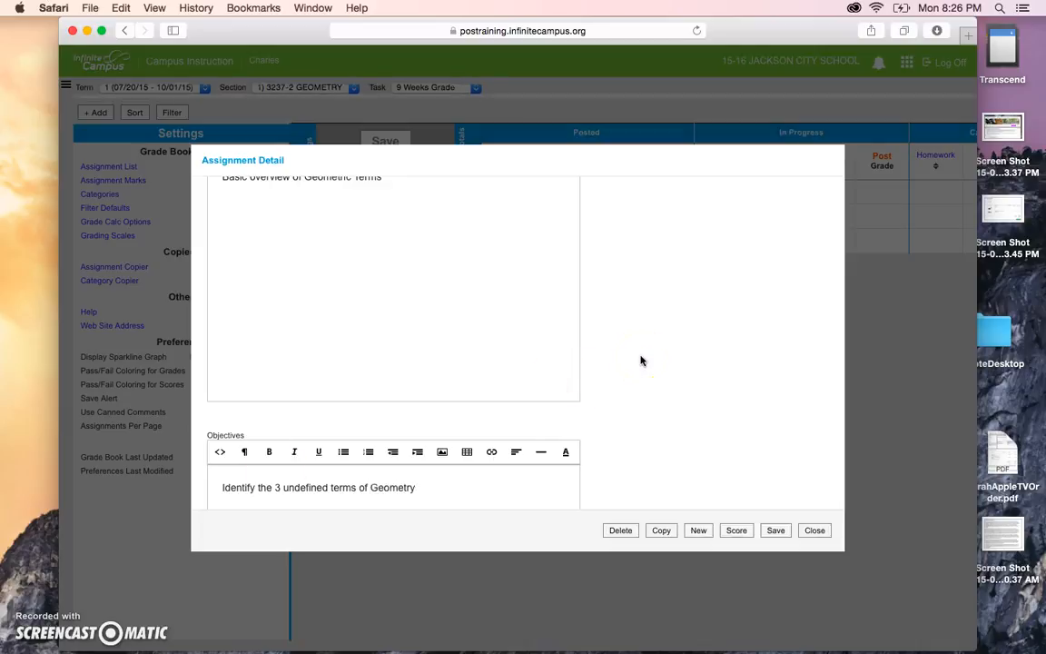
scroll(643, 422, down, 5)
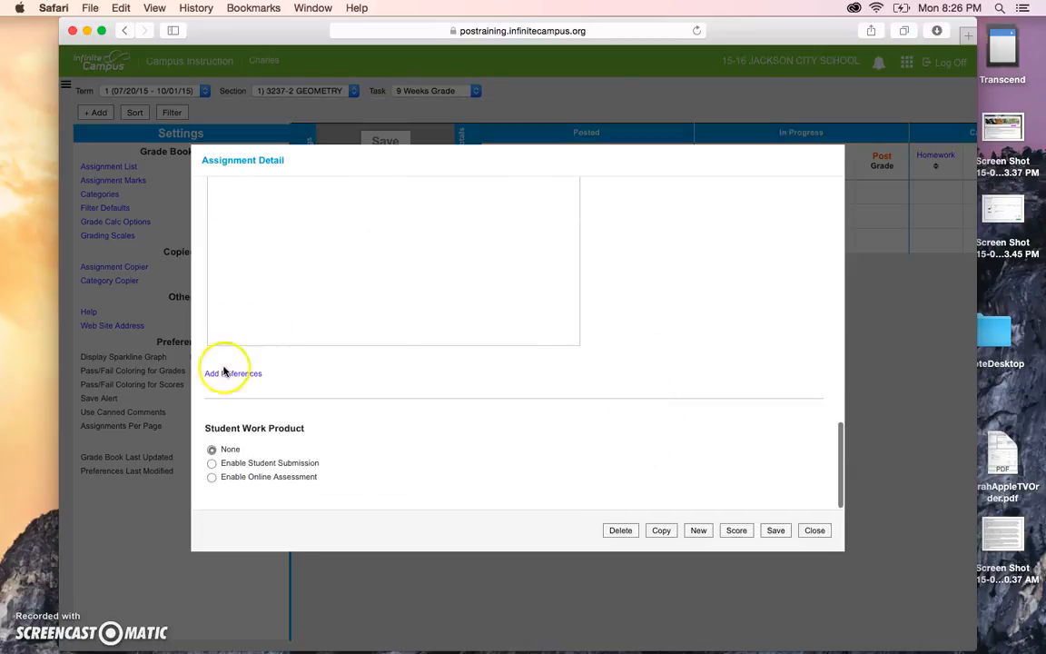
click(225, 375)
click(231, 435)
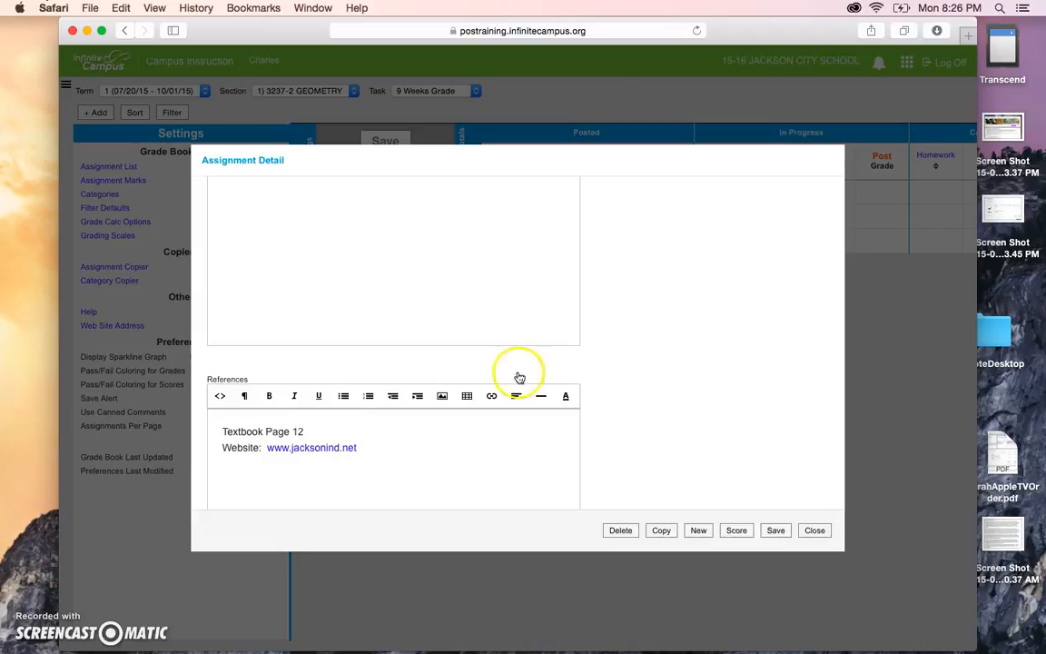
scroll(486, 462, down, 5)
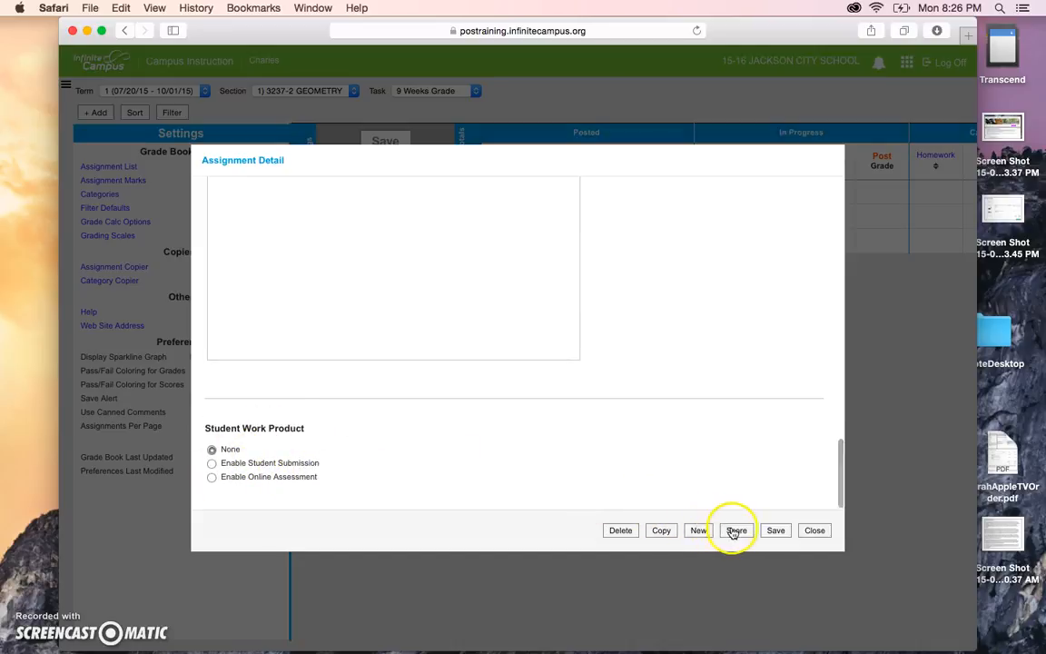
click(777, 533)
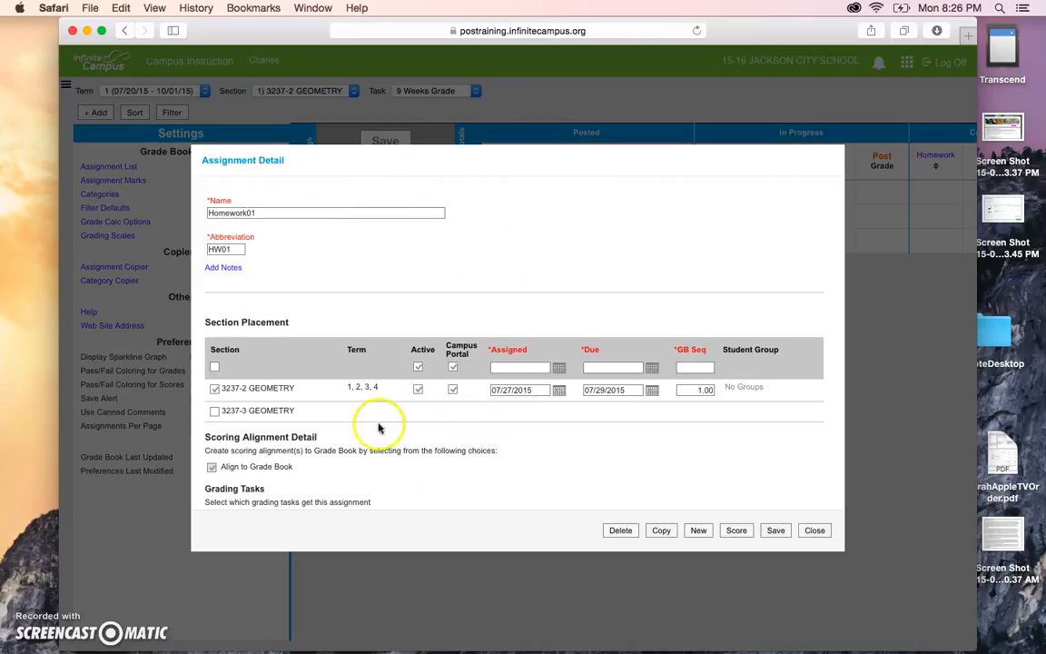
Keep Homework01 in 3237-2 only, save it, and close back to the grade book's new HW01 column.
click(214, 412)
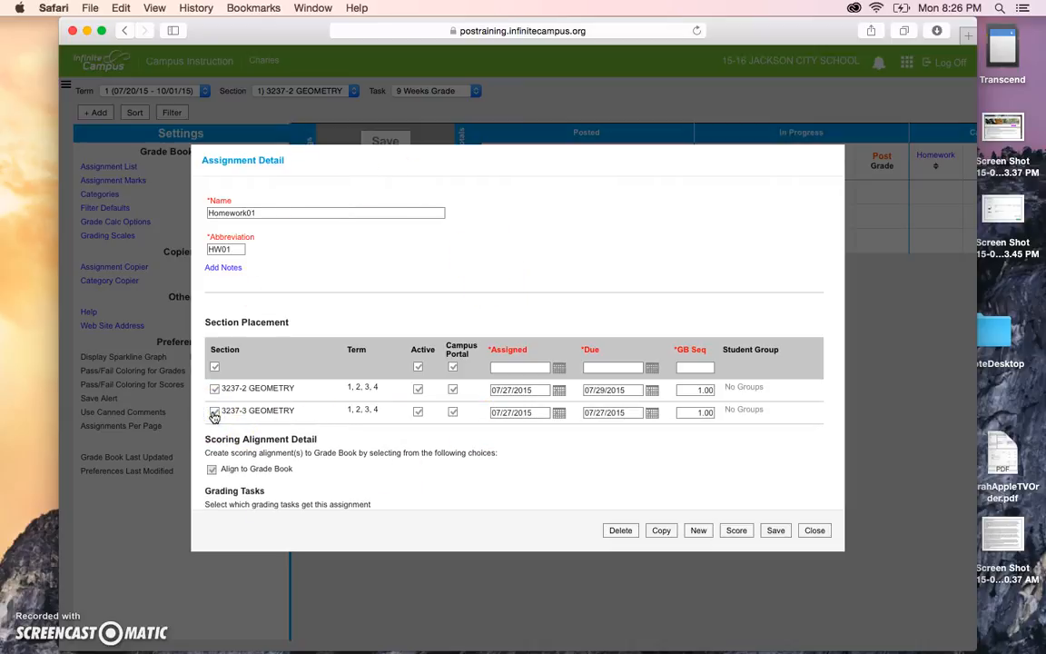
click(214, 413)
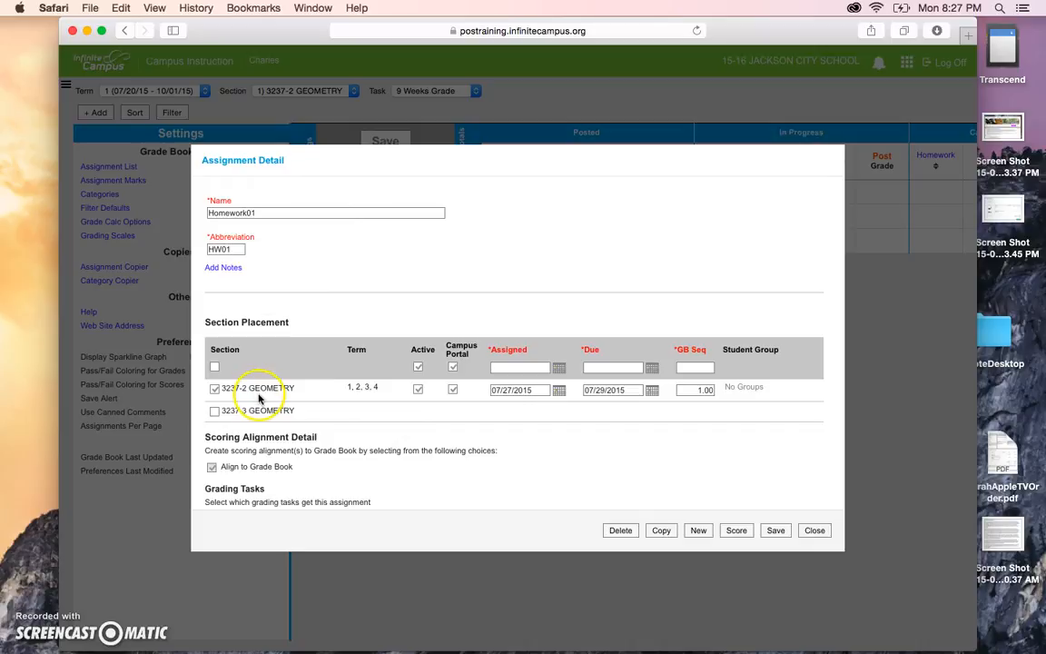
click(814, 531)
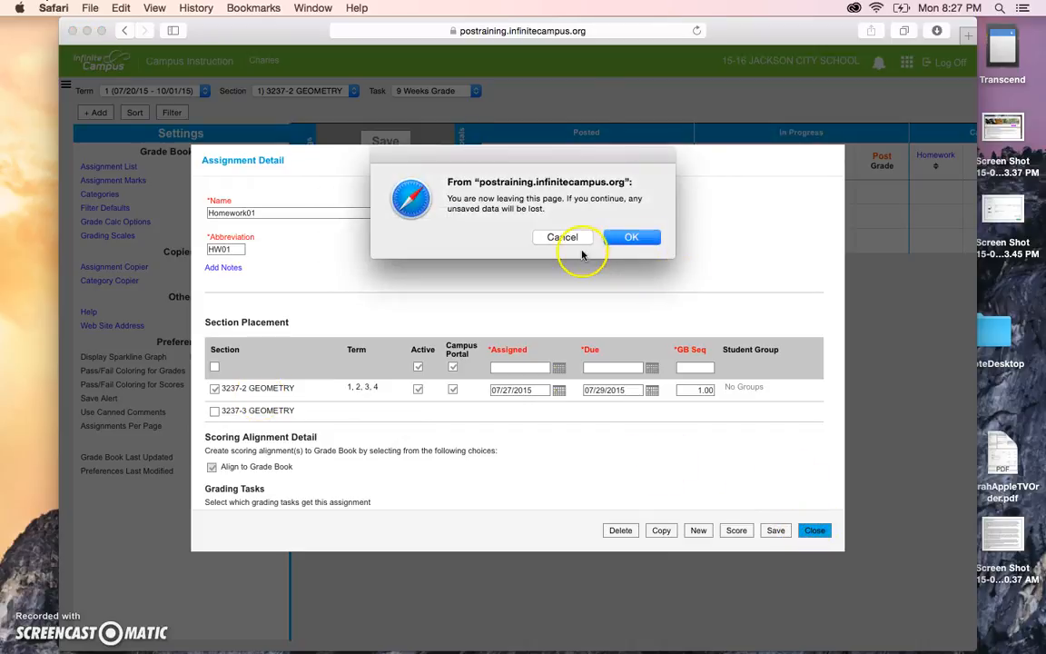
click(578, 237)
click(779, 532)
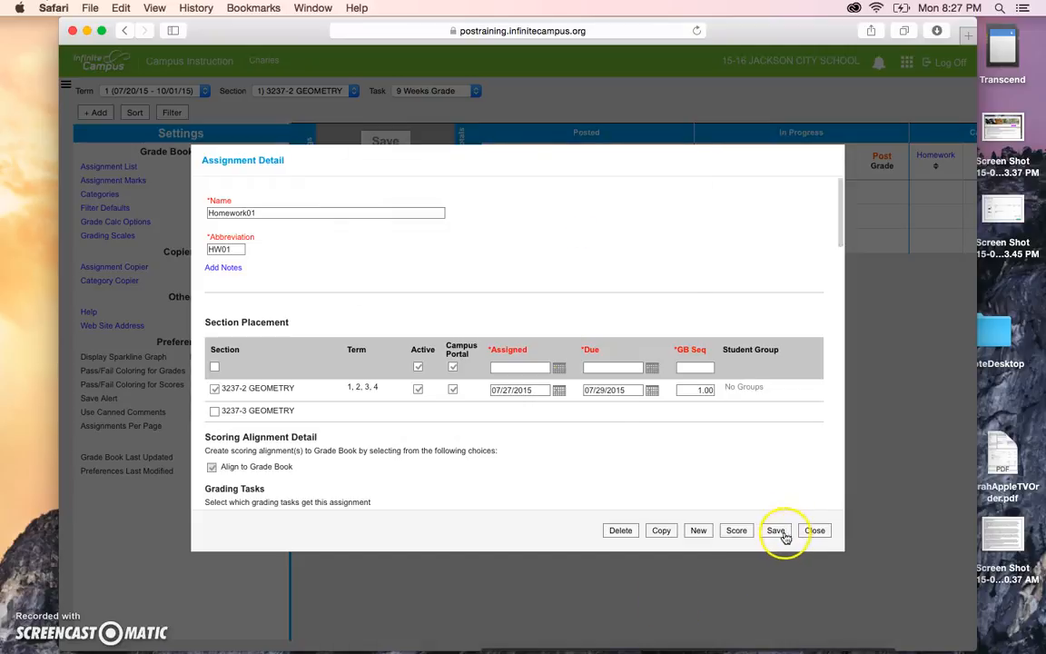
click(815, 532)
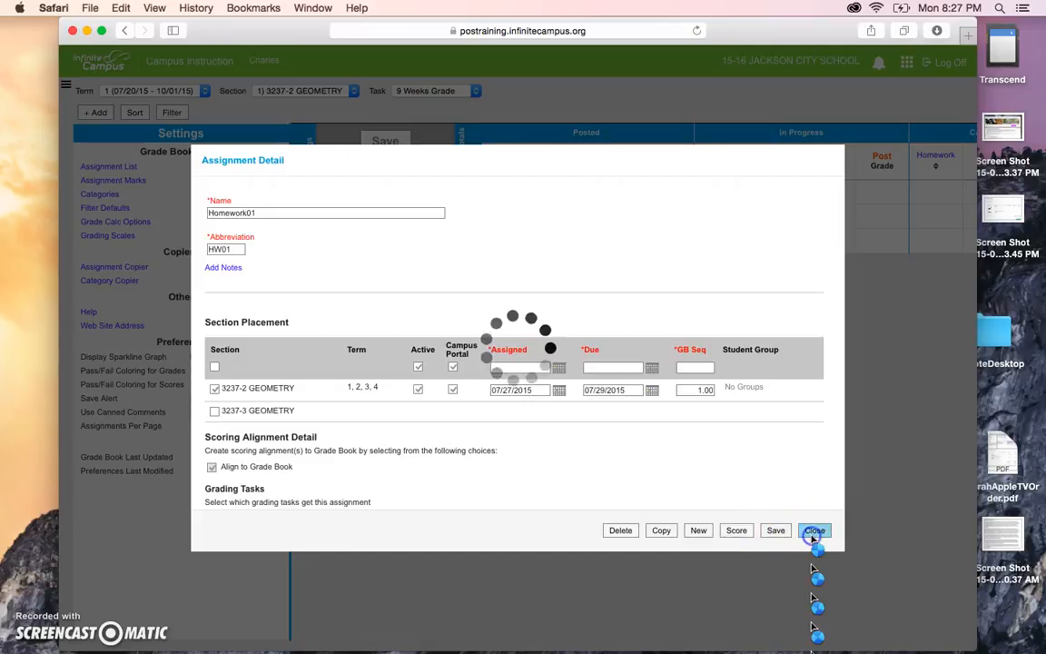
click(290, 250)
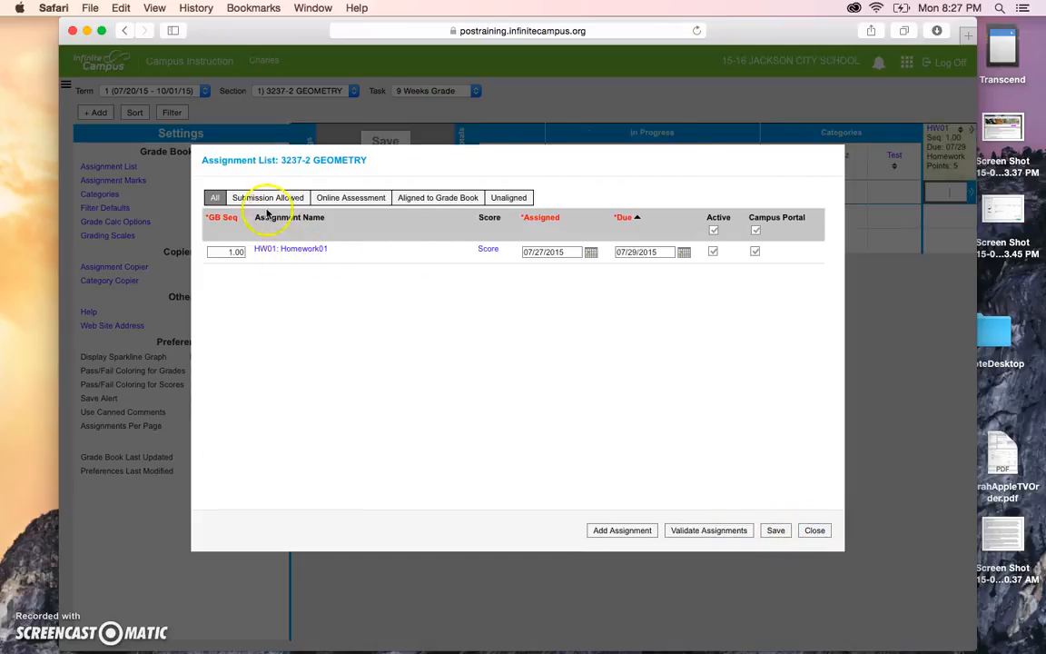
click(816, 535)
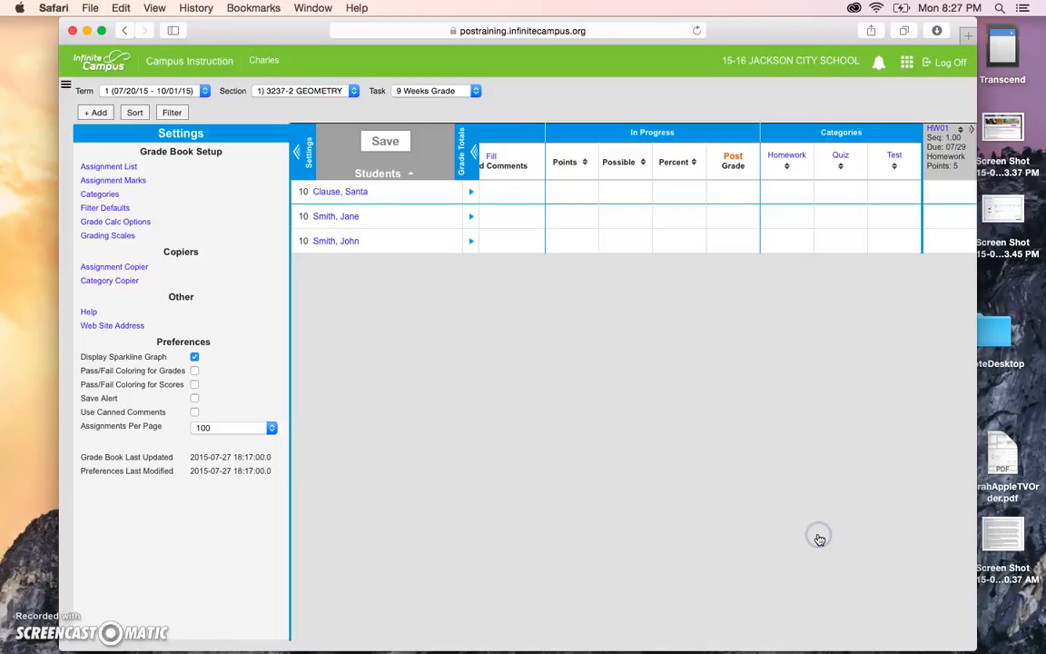
Collapse the Settings panel to widen the grade grid, dismissing the empty new-assignment form each time.
click(97, 112)
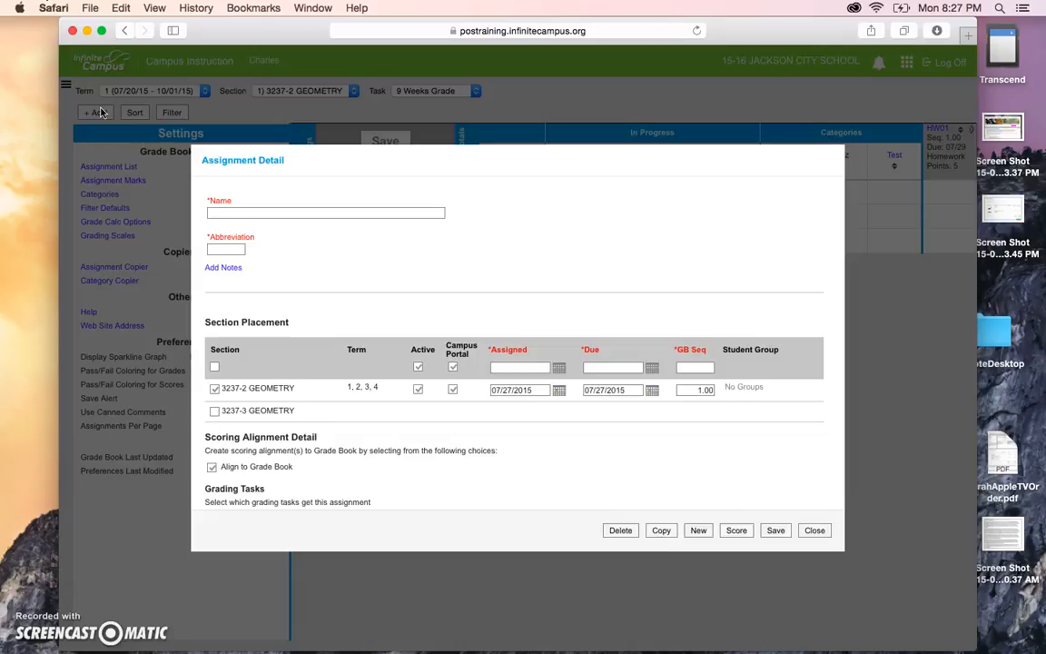
click(814, 531)
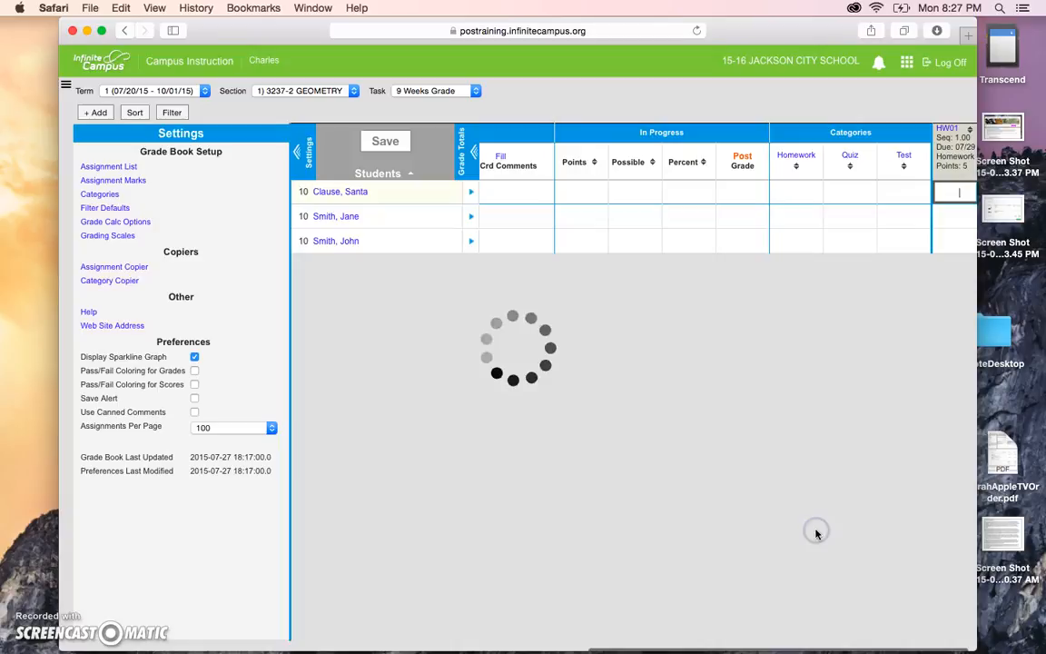
click(297, 150)
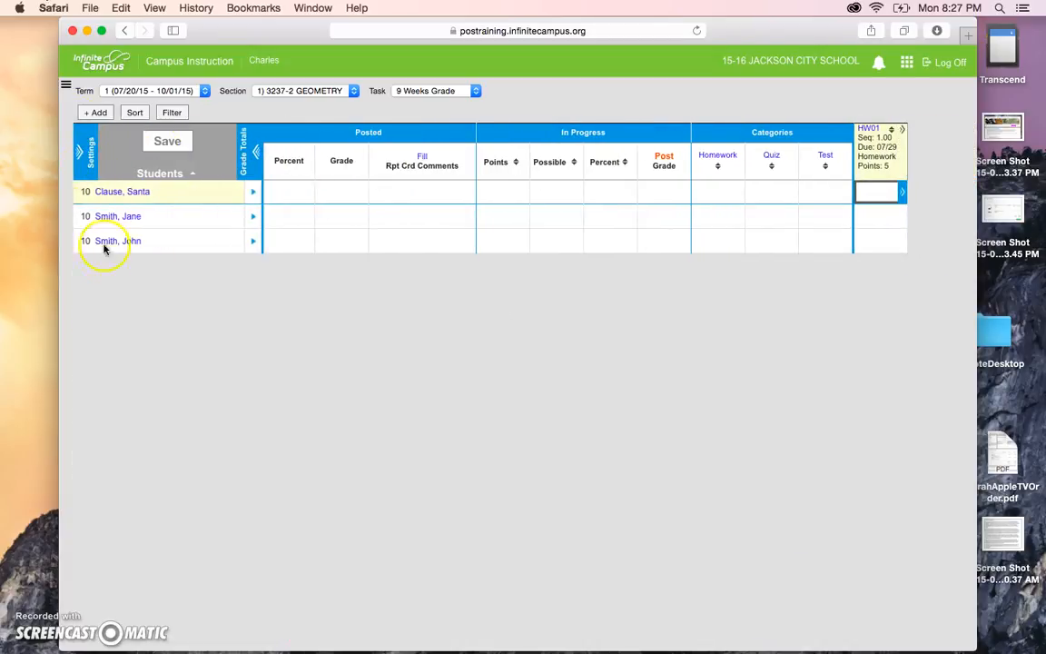
click(106, 111)
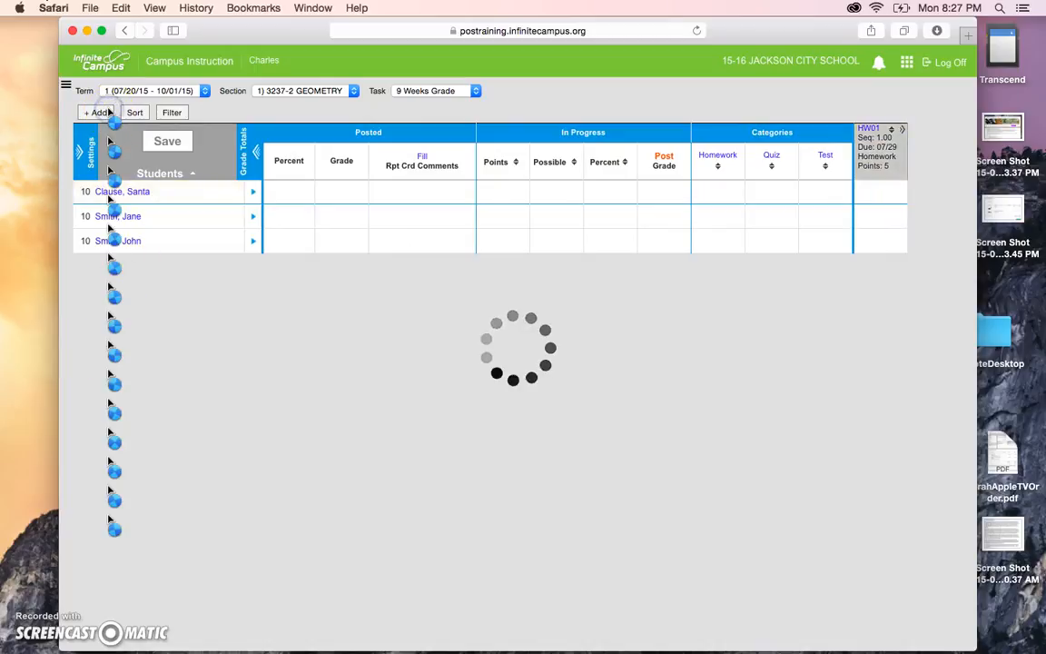
scroll(285, 345, down, 5)
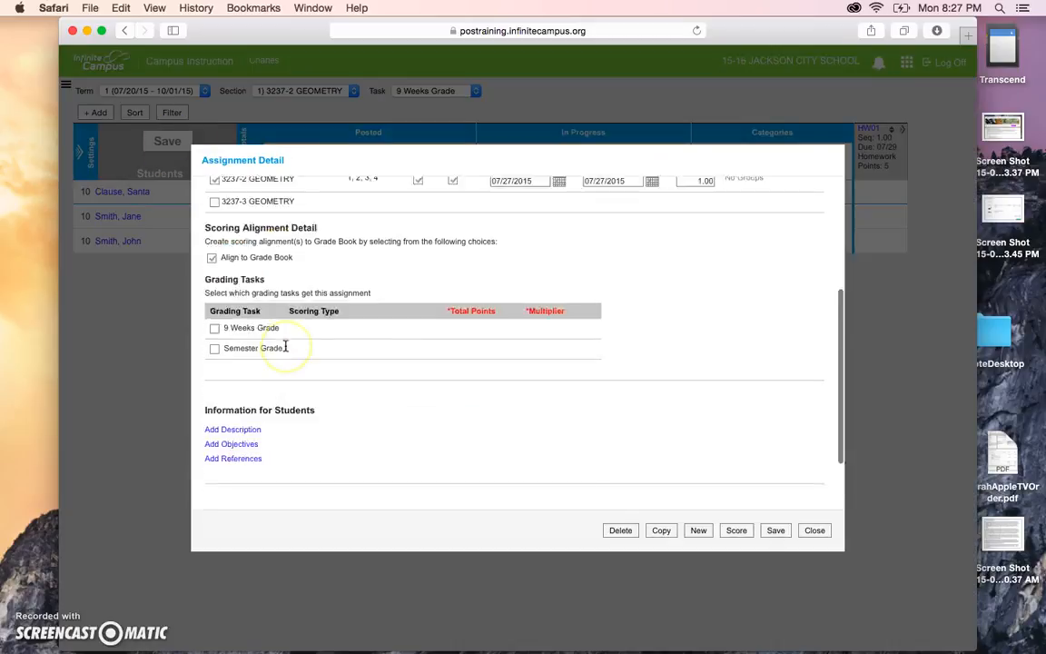
scroll(285, 345, up, 5)
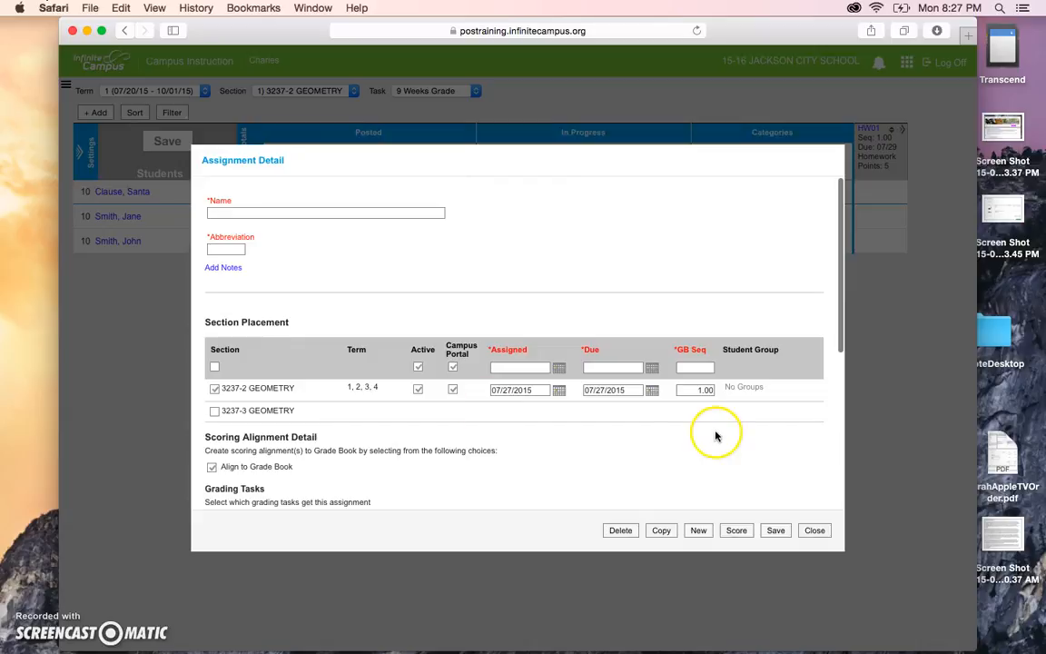
click(812, 532)
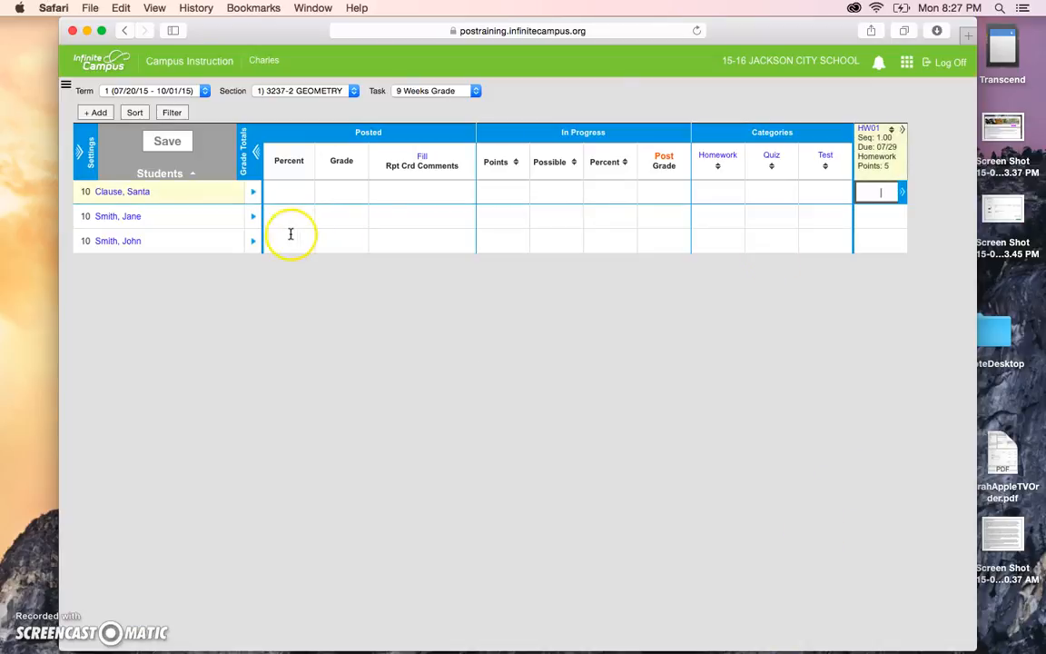
Enter HW01 scores 4, 5 and 6 for the three students, save, and open Settings.
text(4)
click(878, 224)
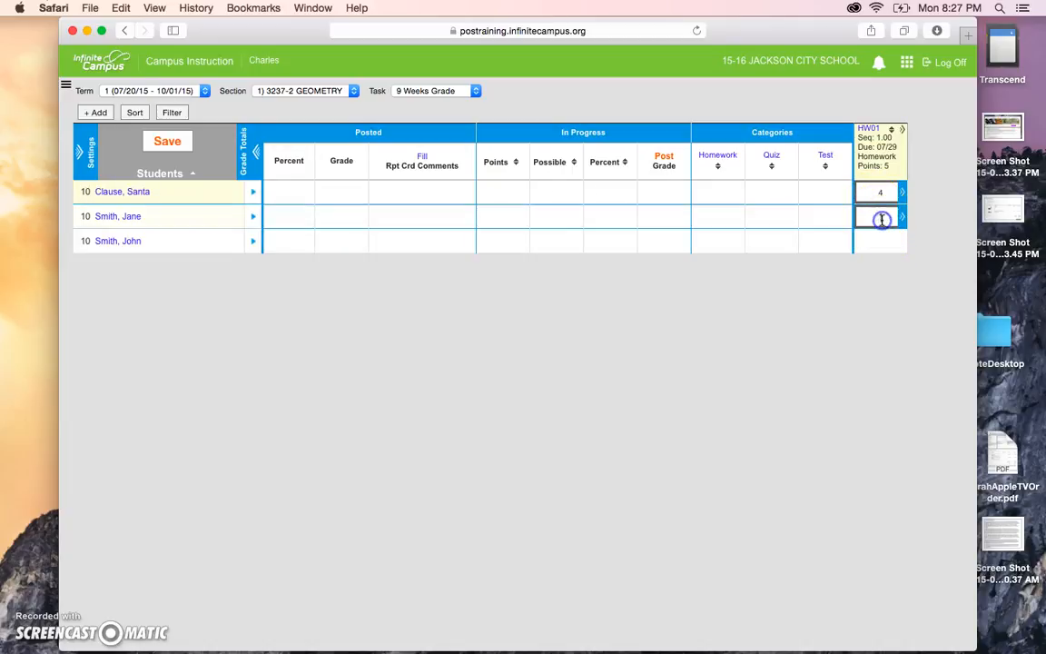
click(861, 216)
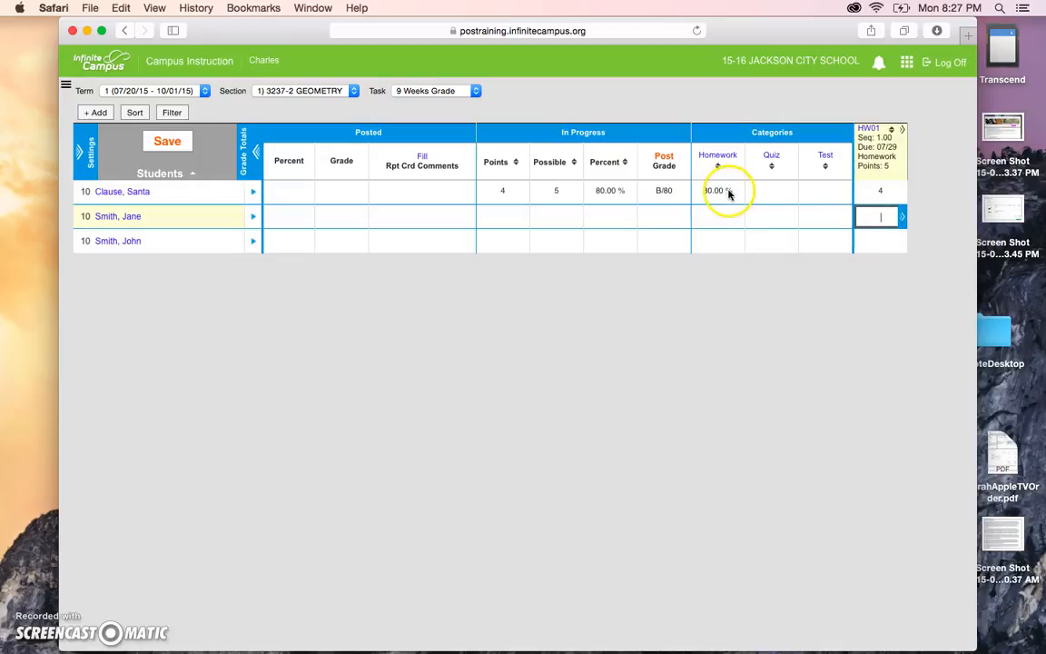
text(5)
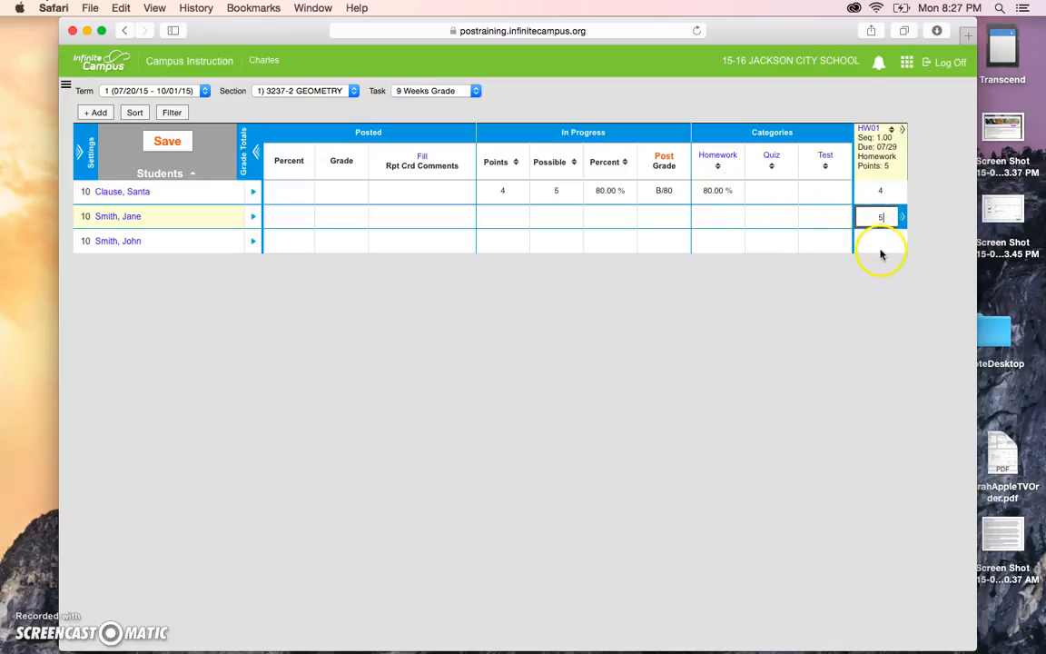
click(880, 243)
text(6)
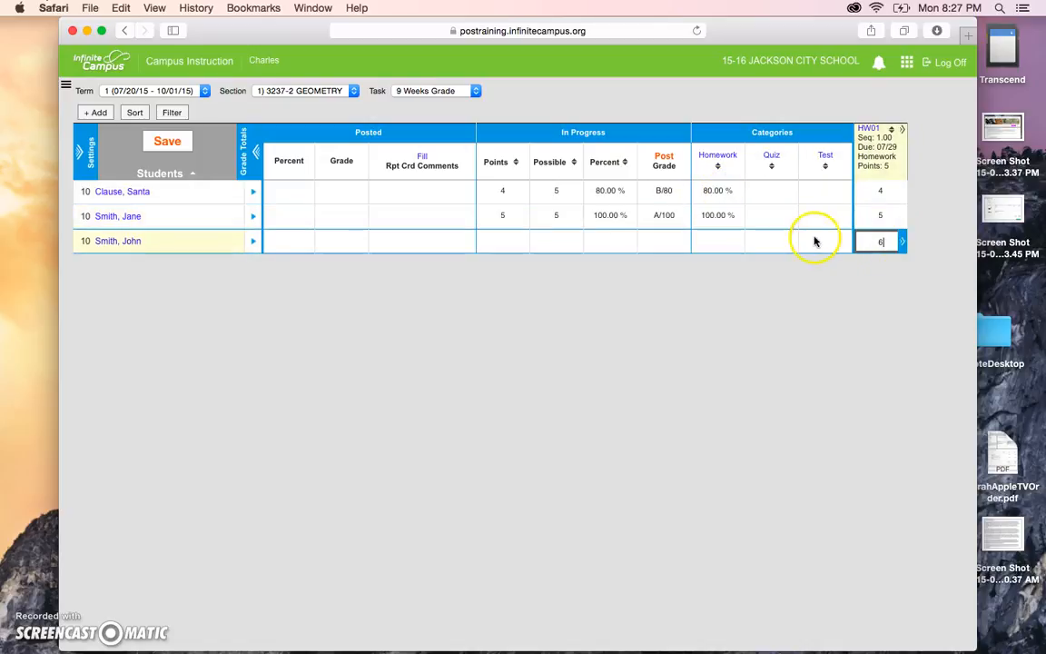
click(817, 217)
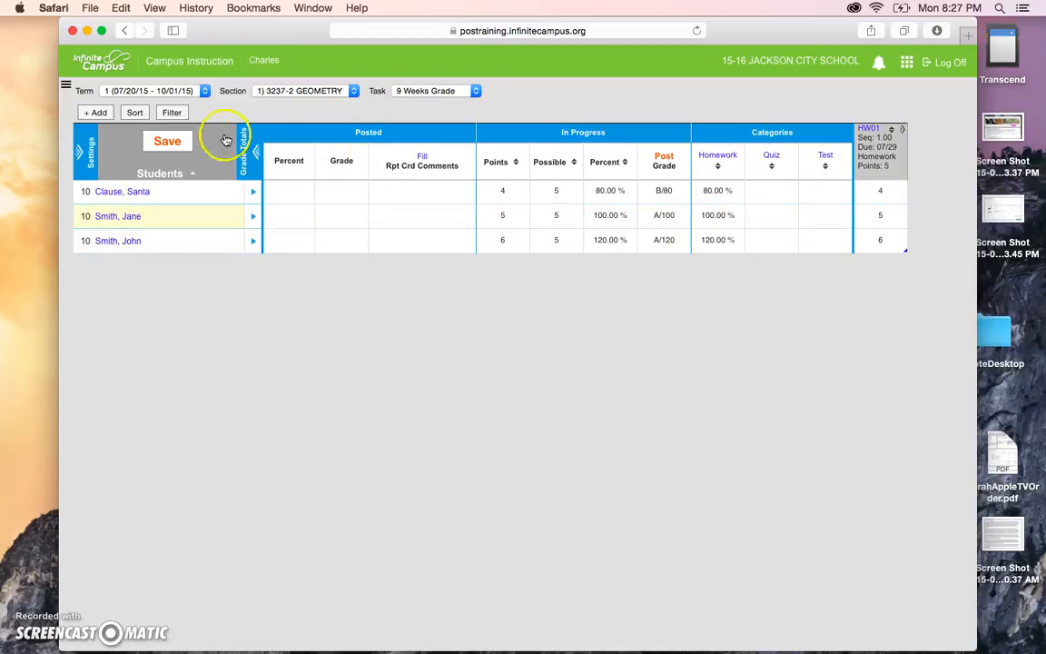
click(170, 142)
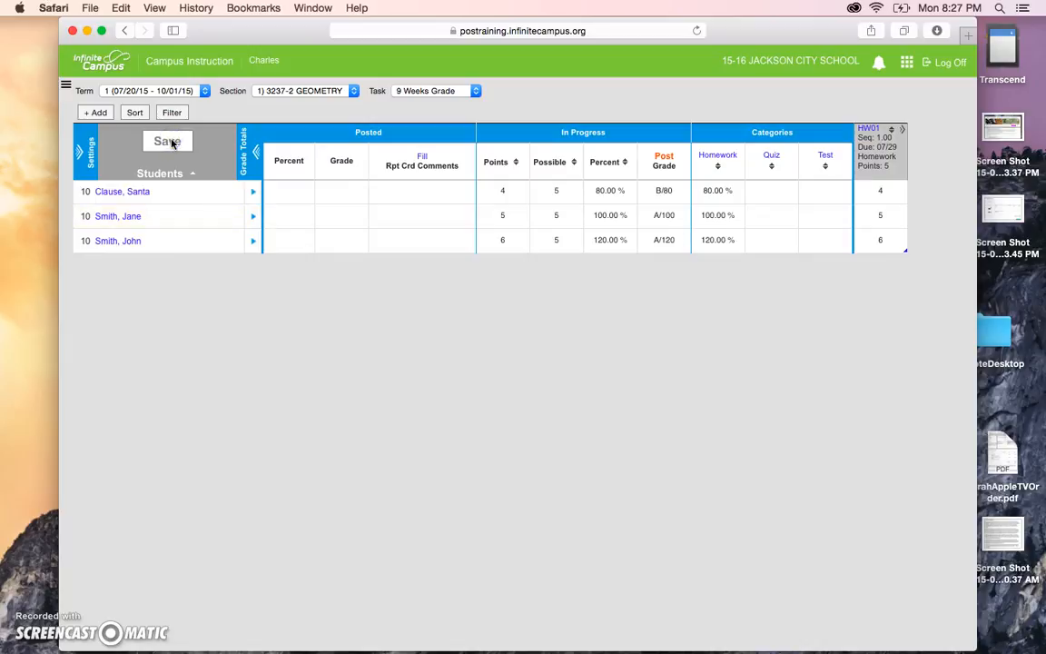
click(81, 147)
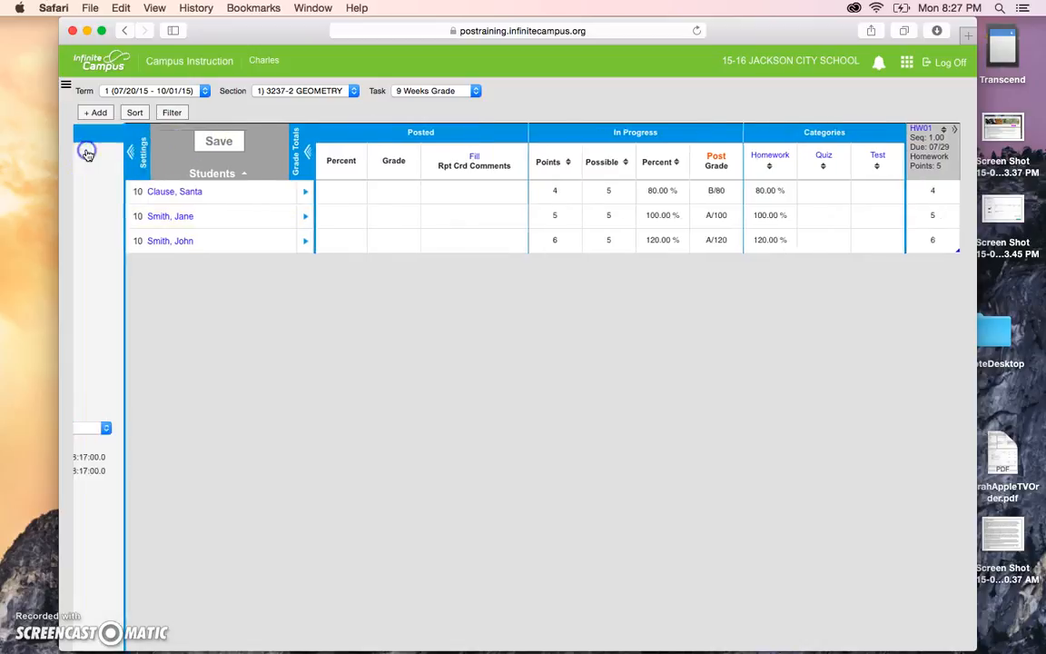
In Category Copier, pick source 11-12 3237-2 GEOMETRY with only Activity checked, destination 3237-2 GEOMETRY.
click(118, 281)
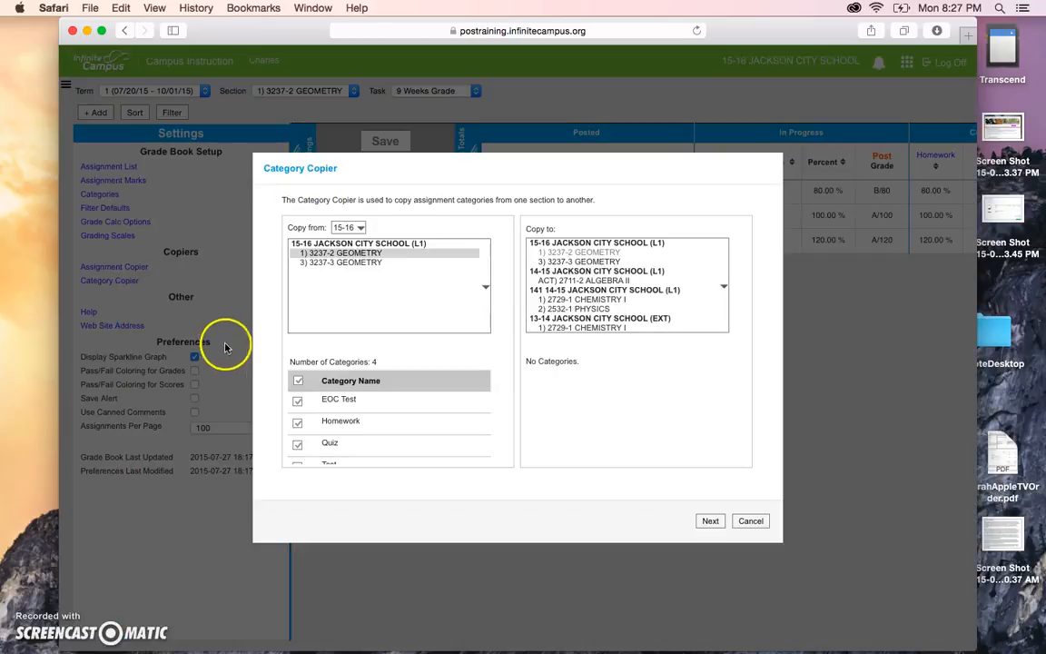
click(354, 228)
click(360, 274)
click(361, 272)
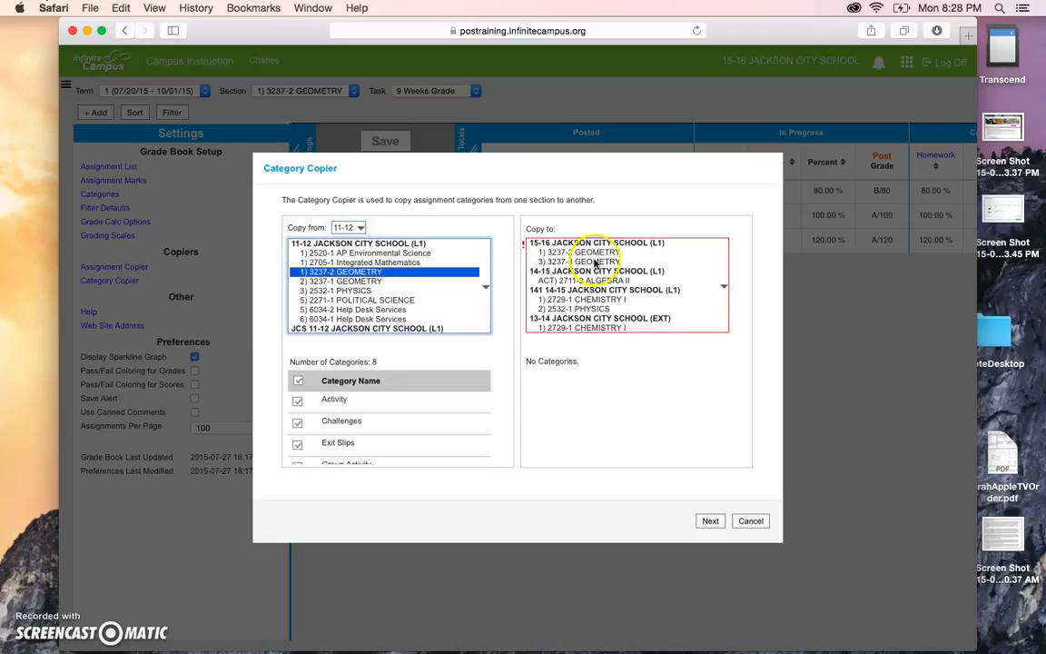
scroll(372, 411, down, 1)
scroll(372, 415, up, 1)
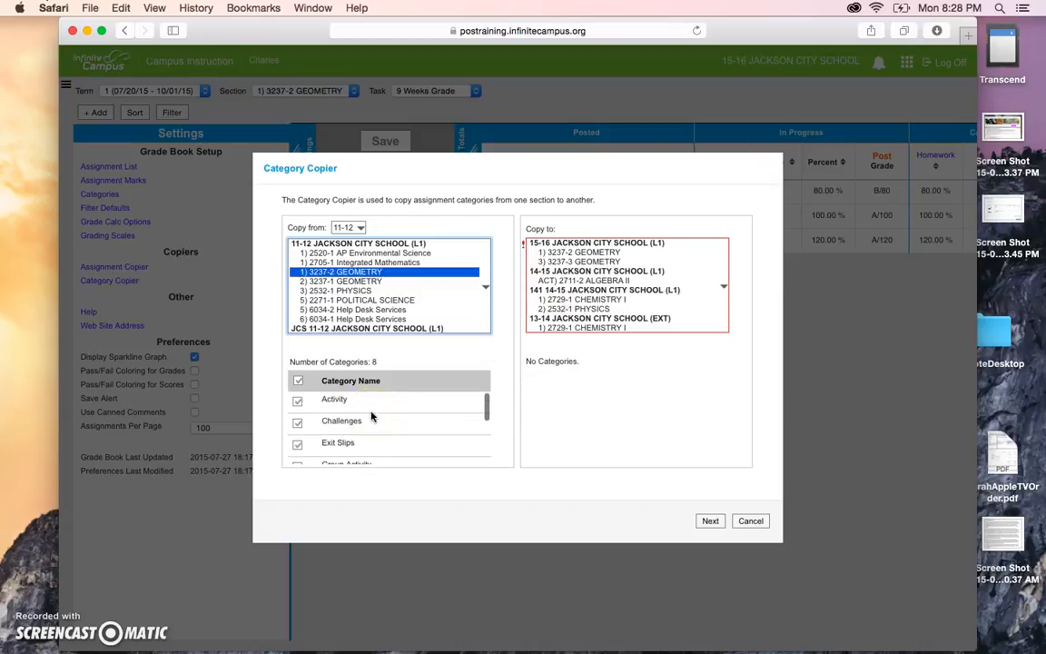
click(298, 380)
click(298, 401)
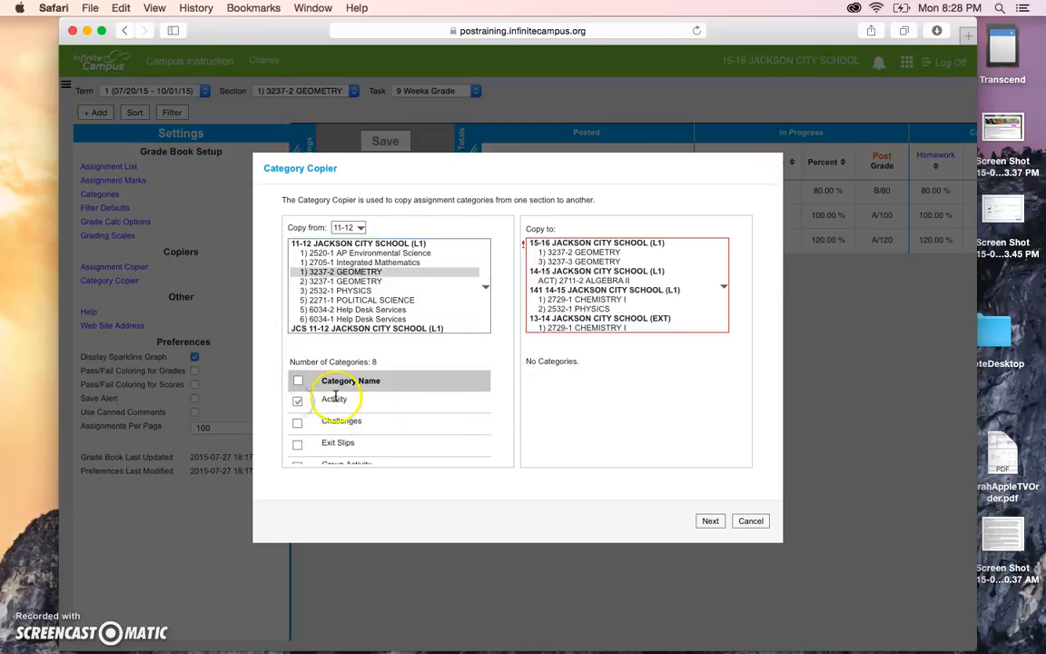
click(588, 254)
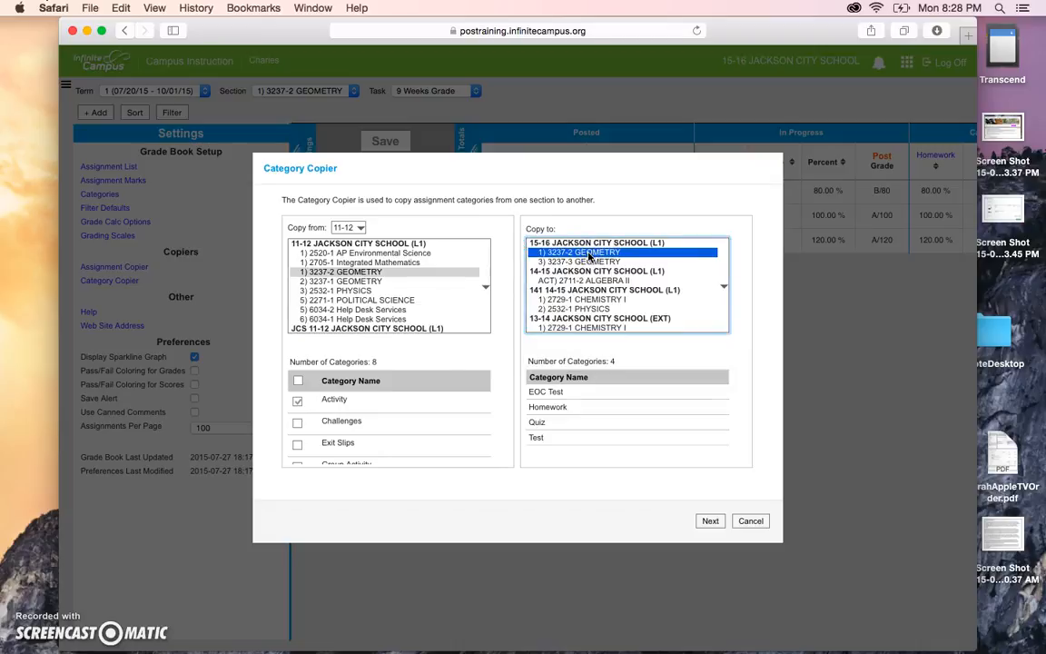
Keep 9 Weeks Grade as Activity's grading task and copy the category.
click(710, 521)
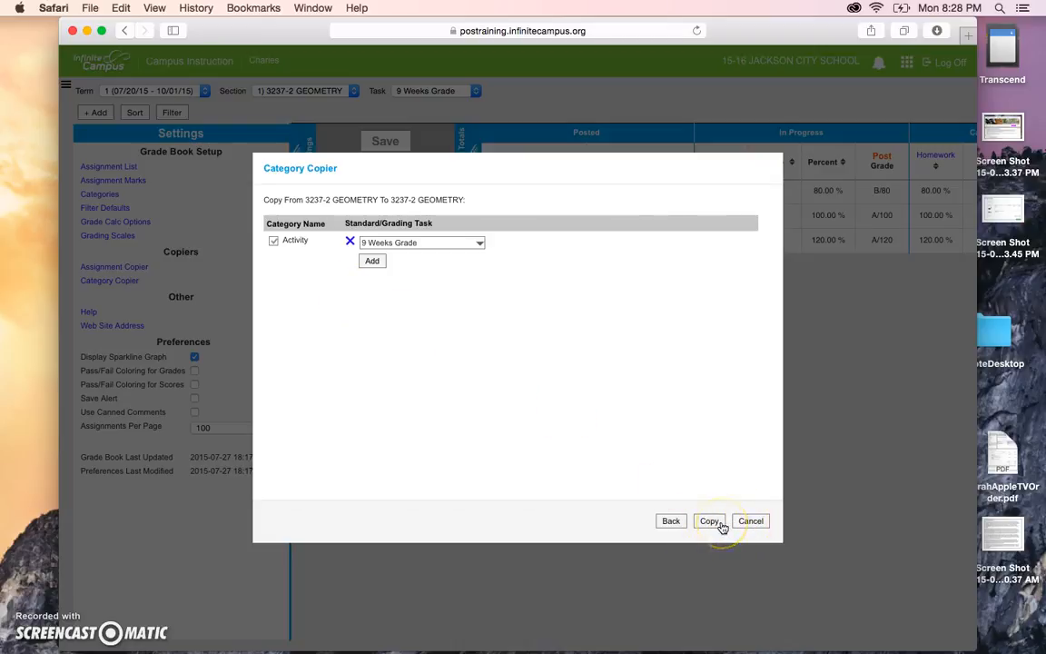
click(474, 242)
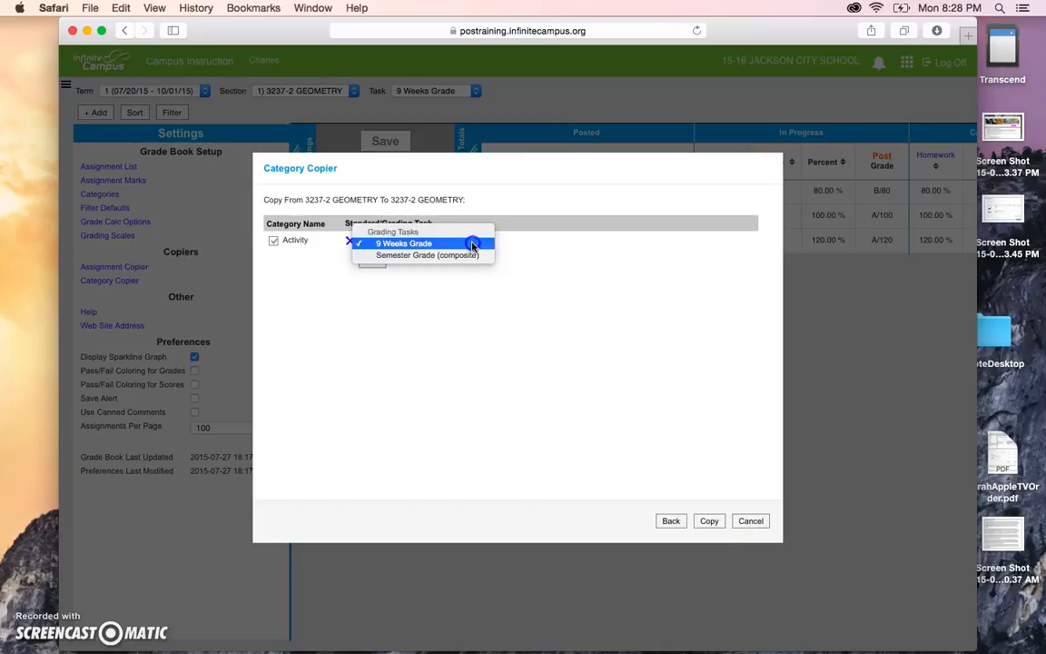
click(482, 243)
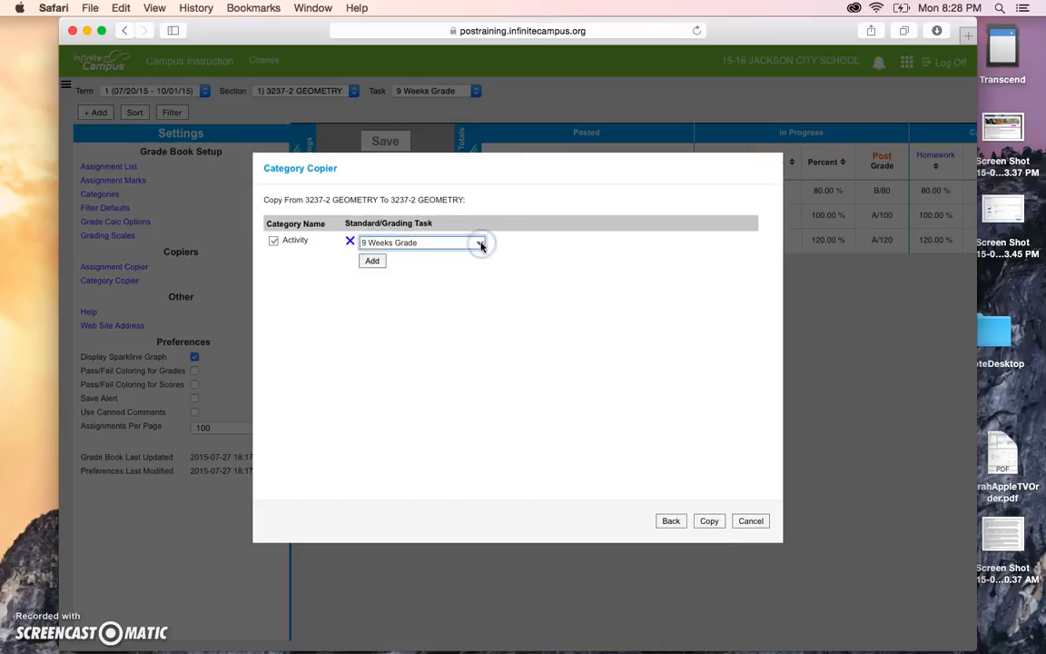
click(707, 520)
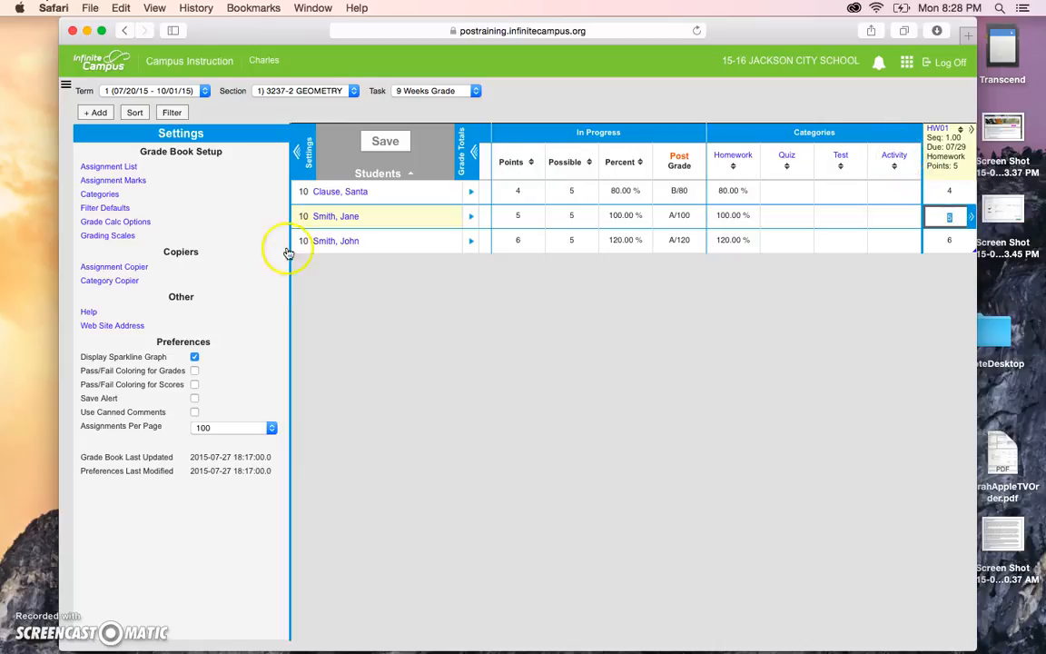
In Assignment Copier, pick source 10-11 3237-2 GEOMETRY with only HW1 checked, destination 3237-2 GEOMETRY.
click(116, 268)
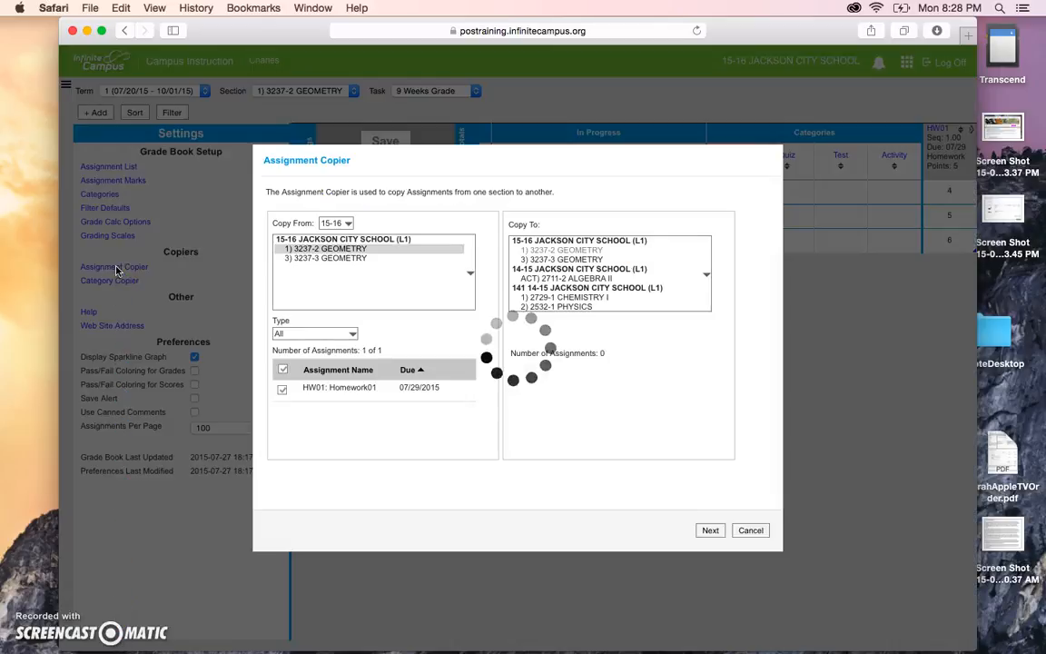
click(323, 223)
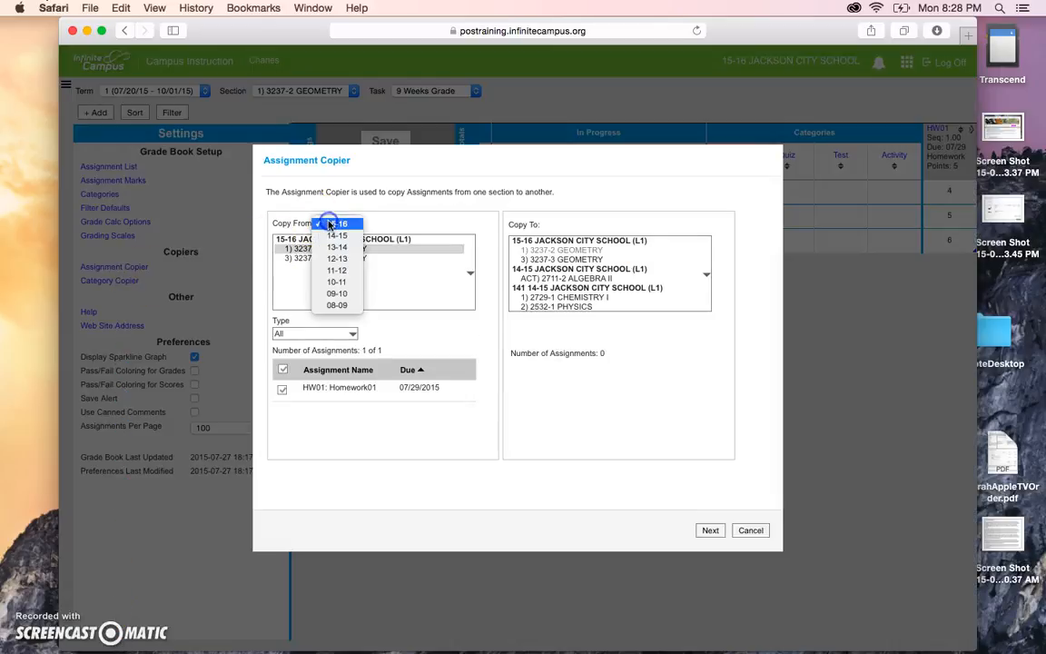
click(337, 283)
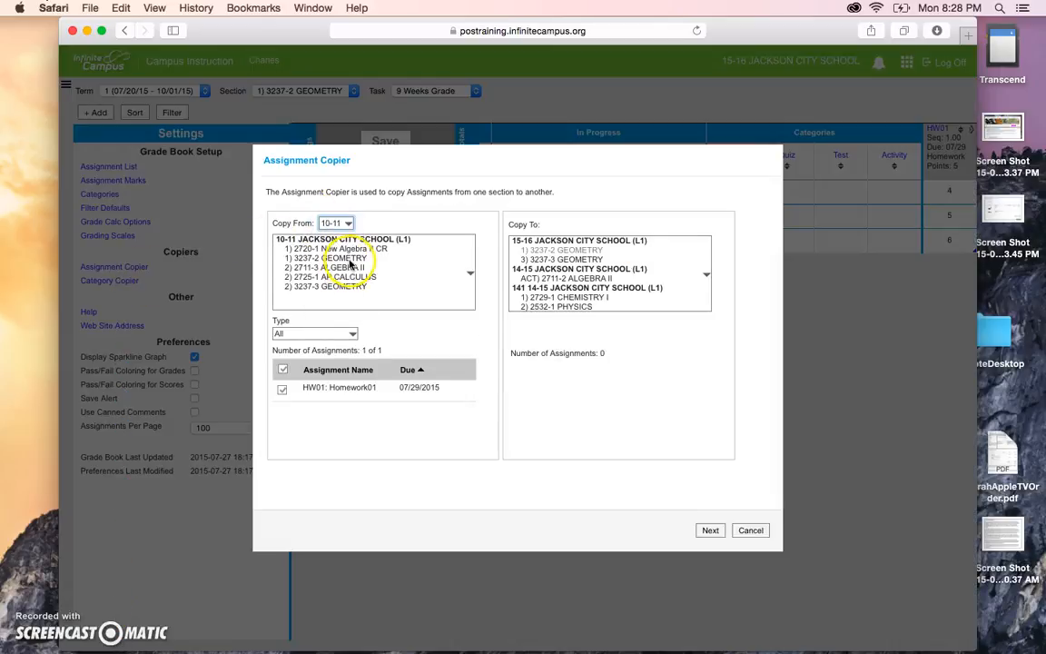
click(350, 259)
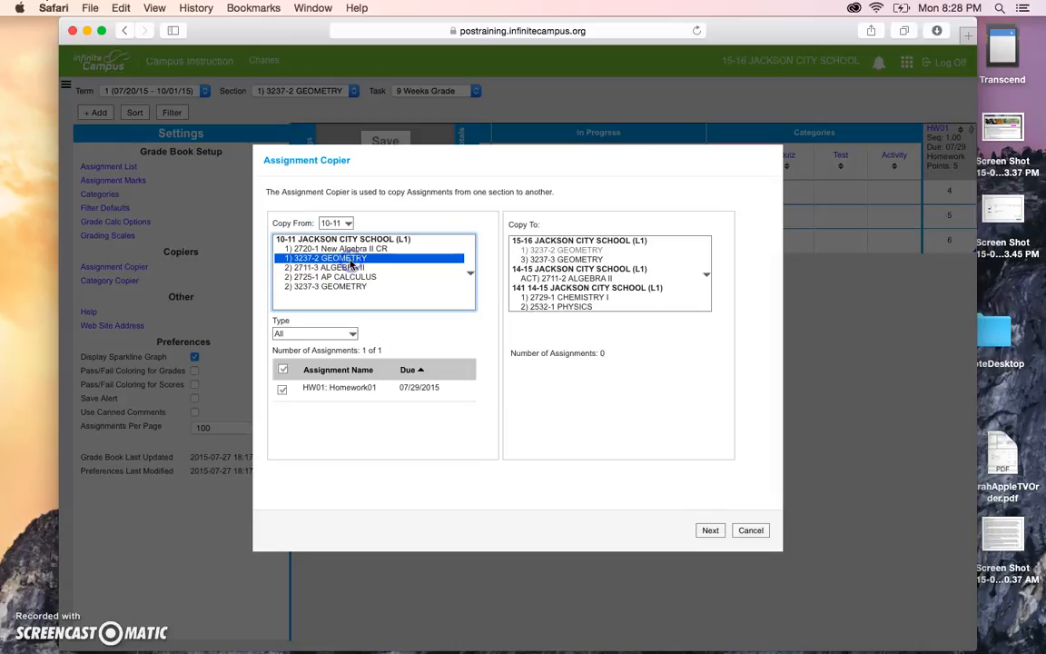
click(283, 369)
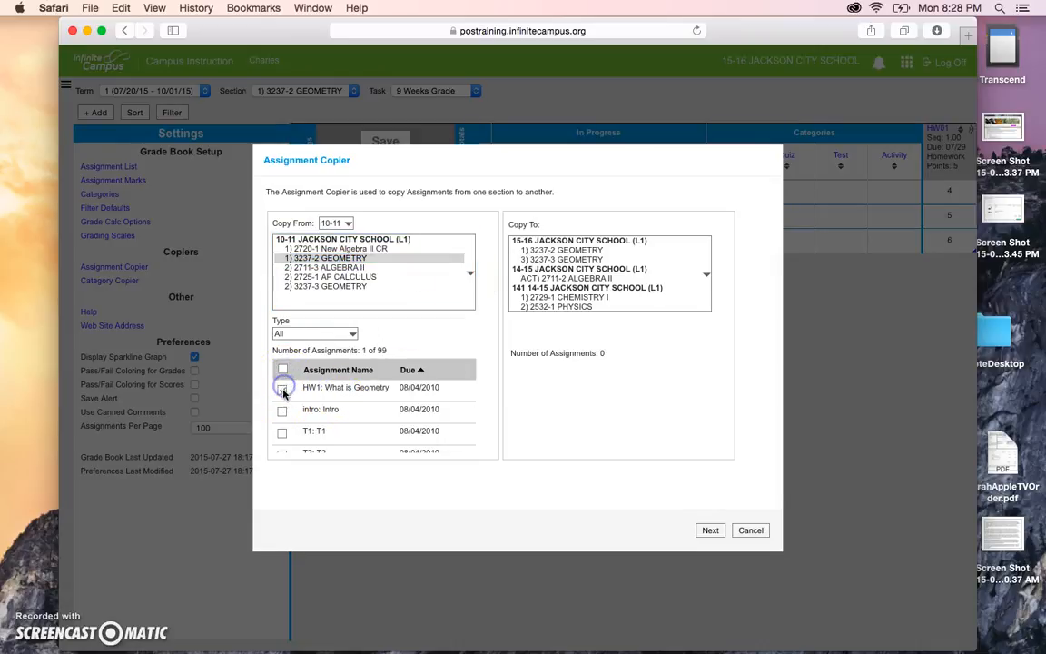
click(567, 253)
click(573, 385)
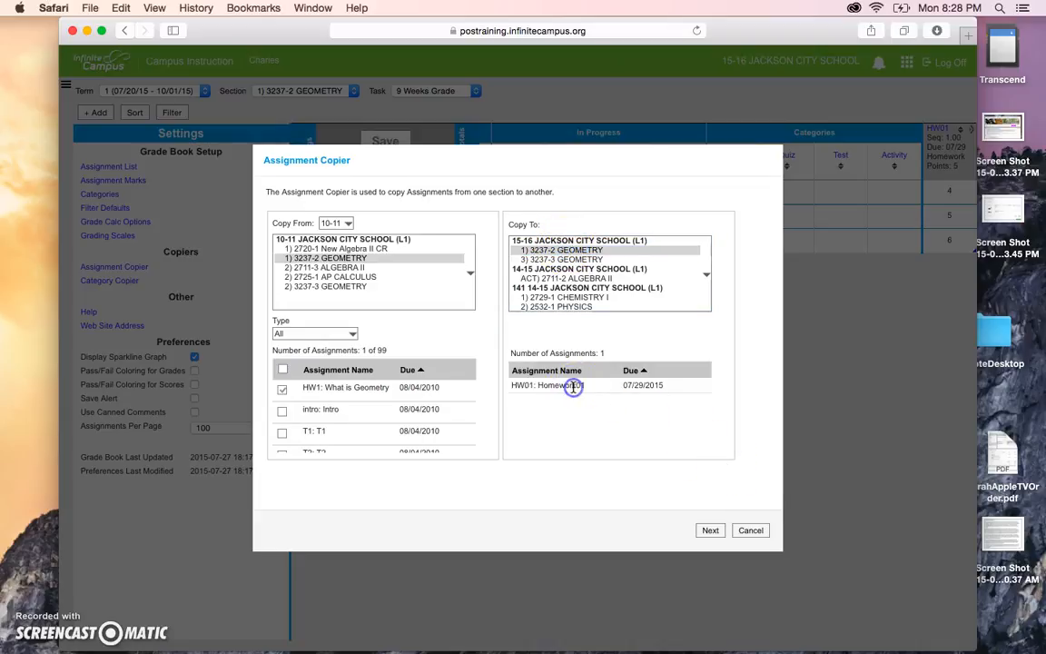
click(711, 530)
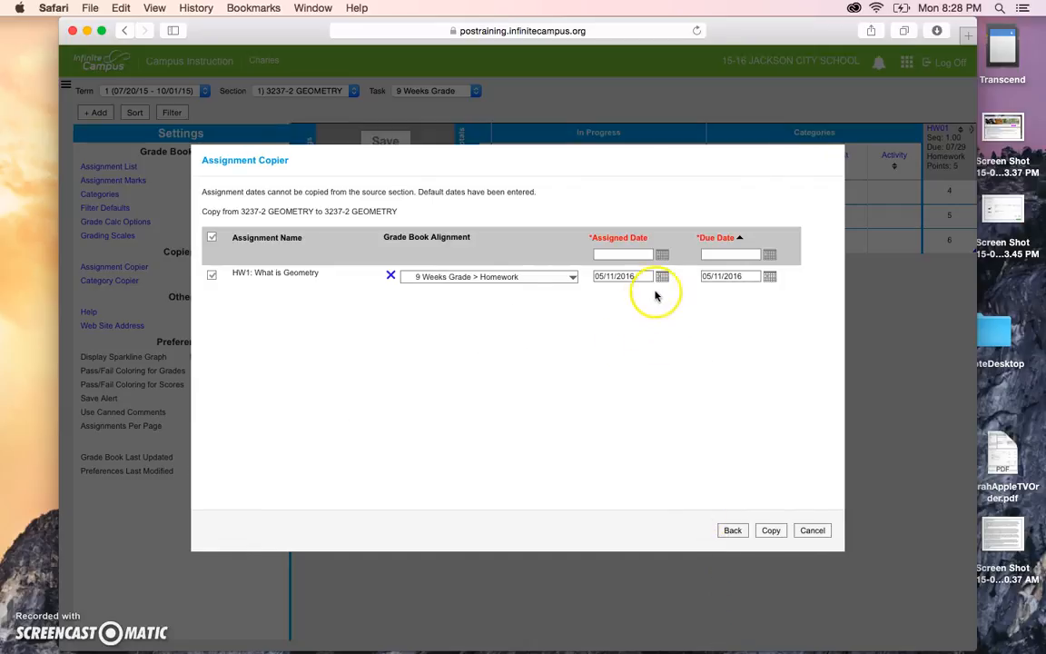
Keep the 9 Weeks Grade > Homework alignment, set the date to 08/03/2015, and copy HW1.
click(498, 280)
click(500, 277)
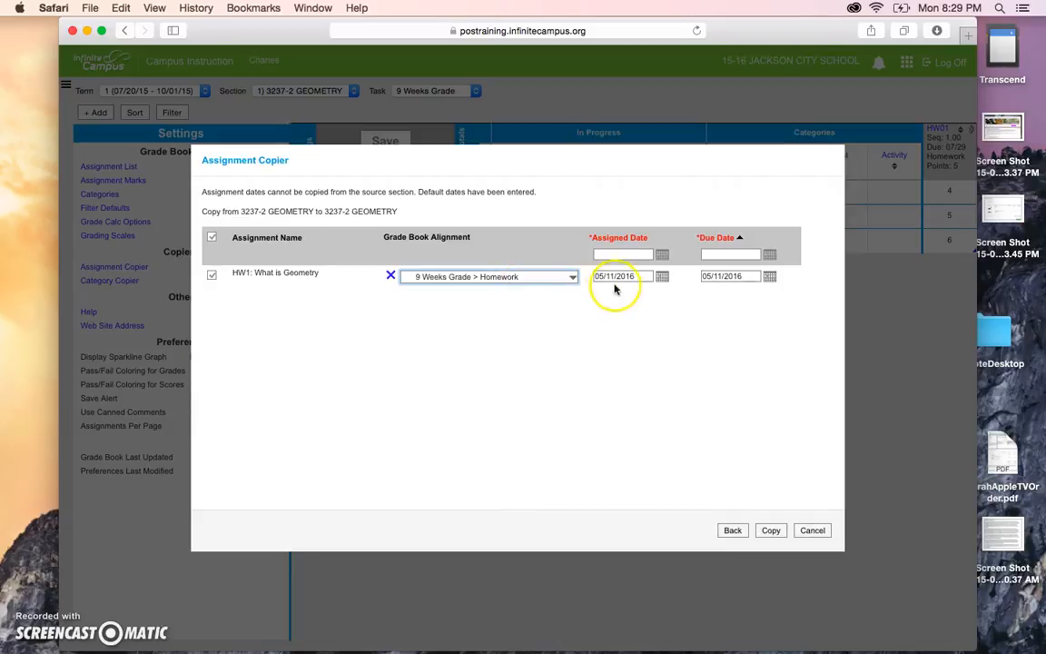
click(617, 278)
click(664, 295)
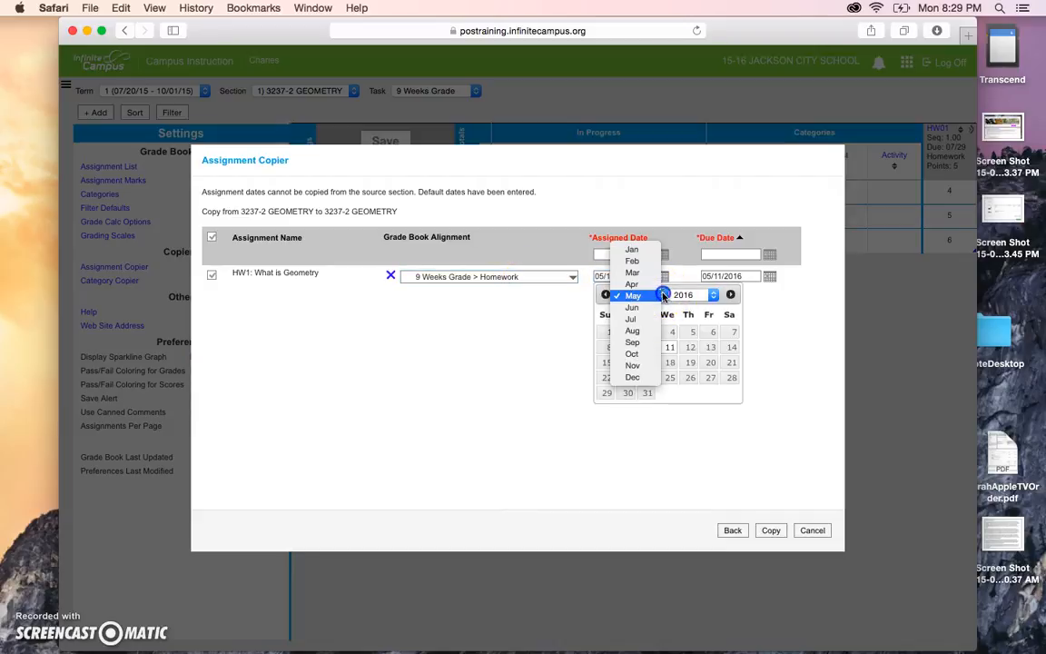
click(635, 330)
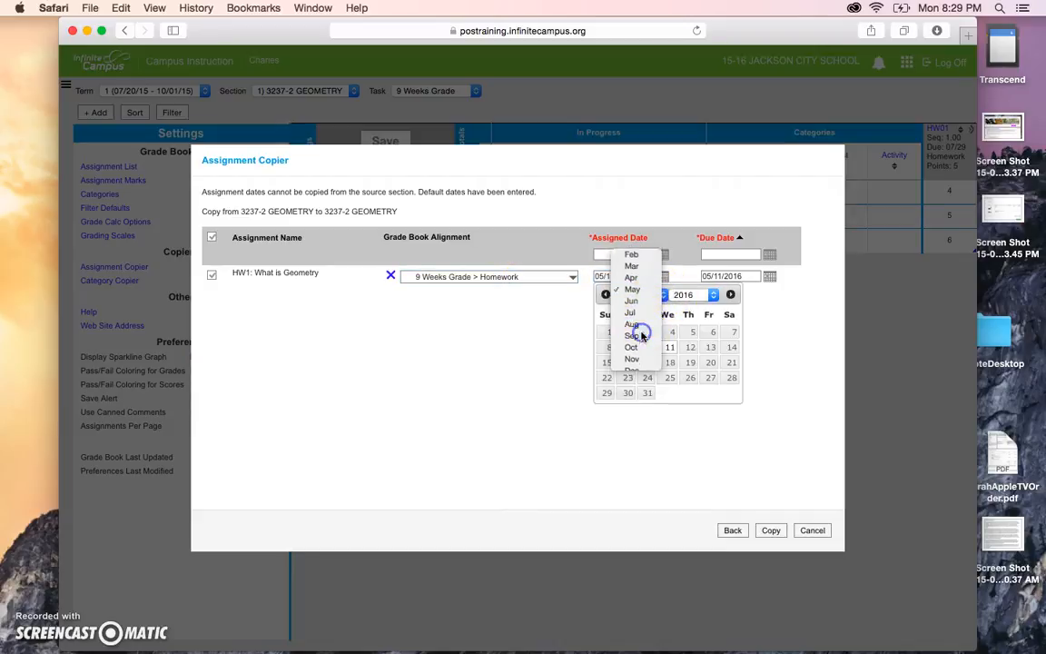
click(694, 296)
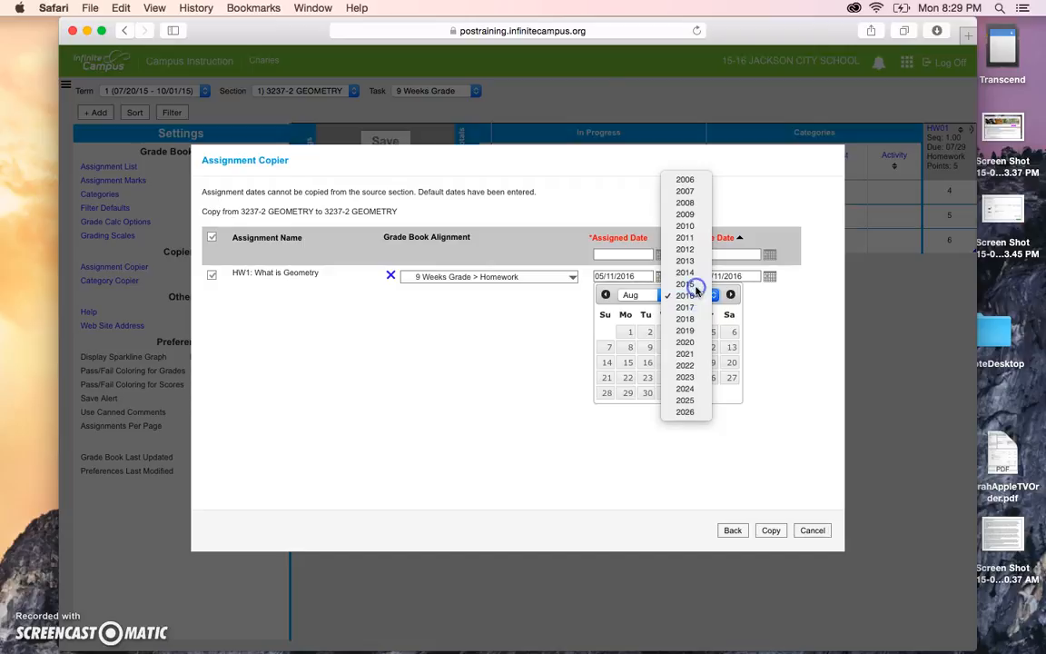
click(695, 285)
click(631, 347)
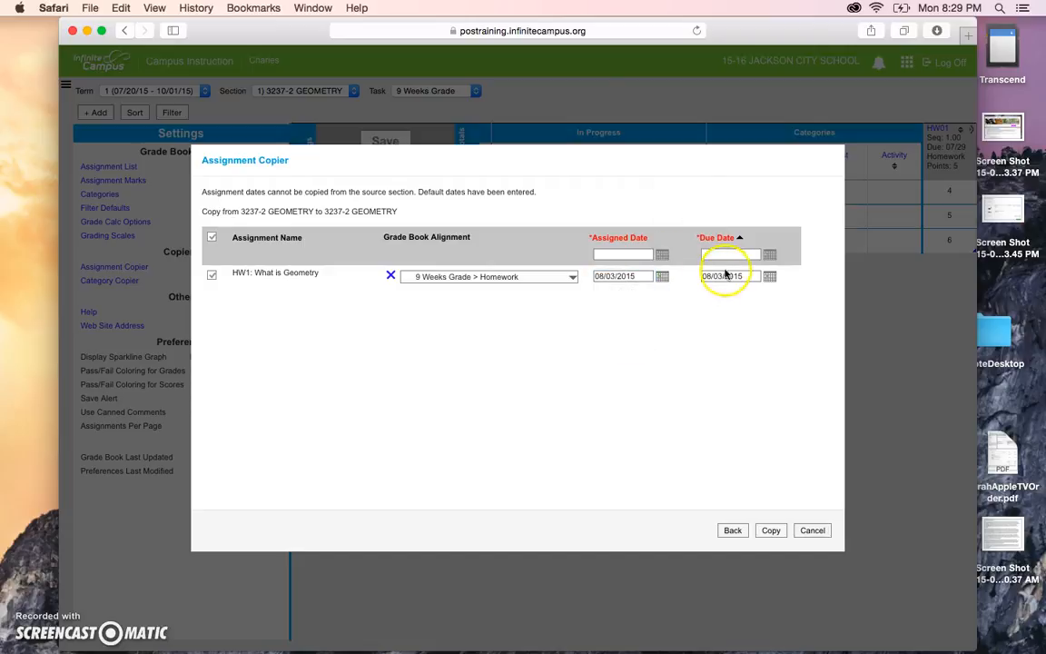
click(769, 531)
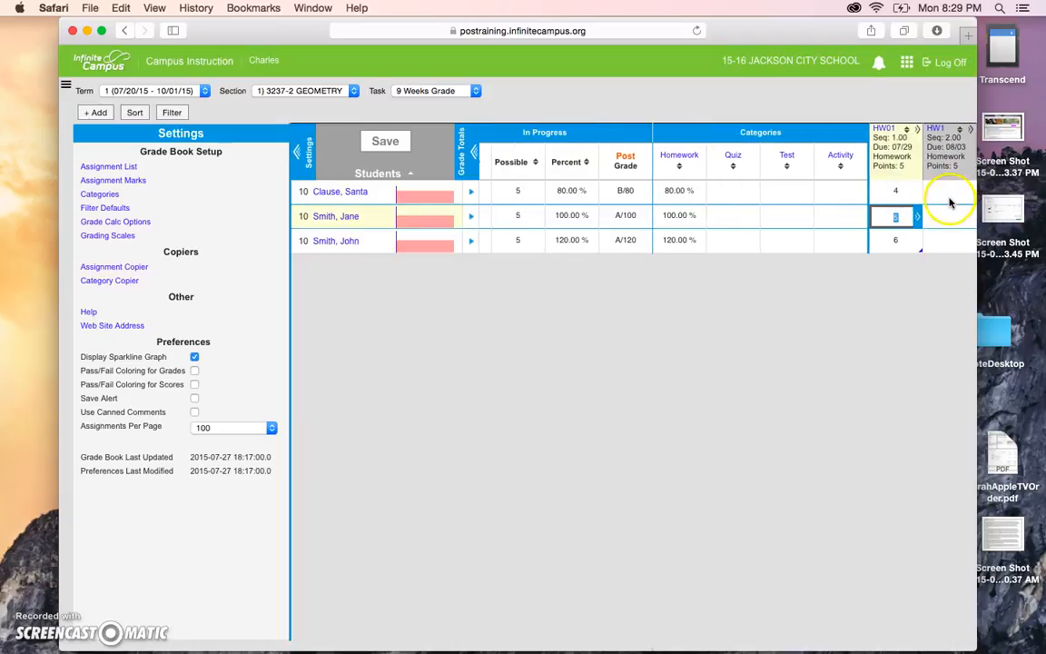
Type HW1 scores of 4, 4 and 0 into the three students' HW1 cells.
click(945, 215)
click(947, 241)
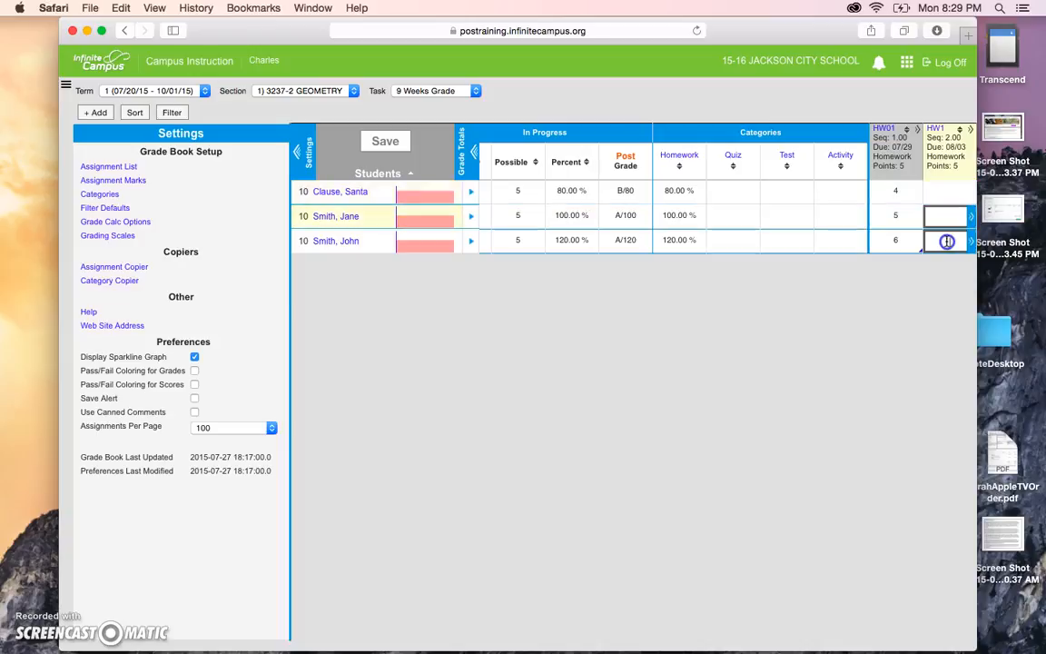
click(946, 196)
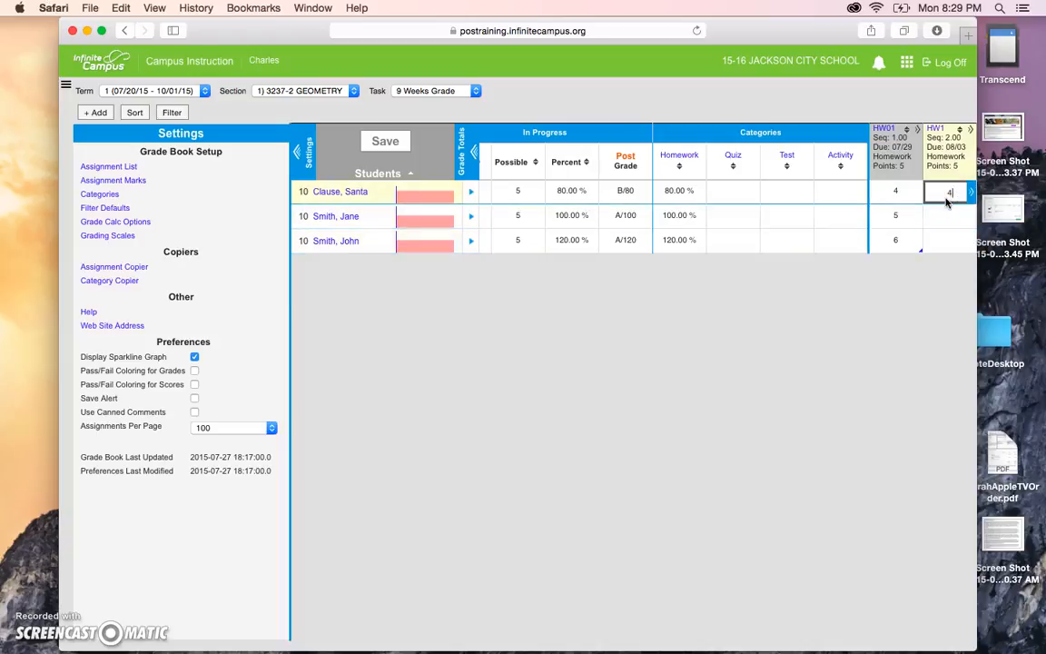
click(942, 215)
text(4)
click(941, 240)
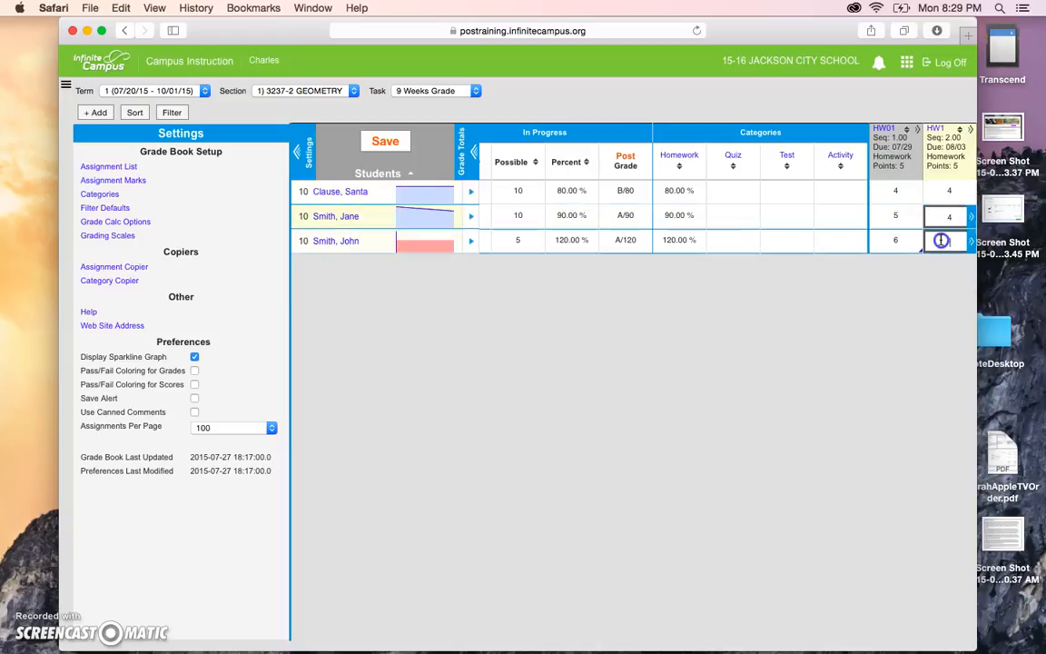
text(0)
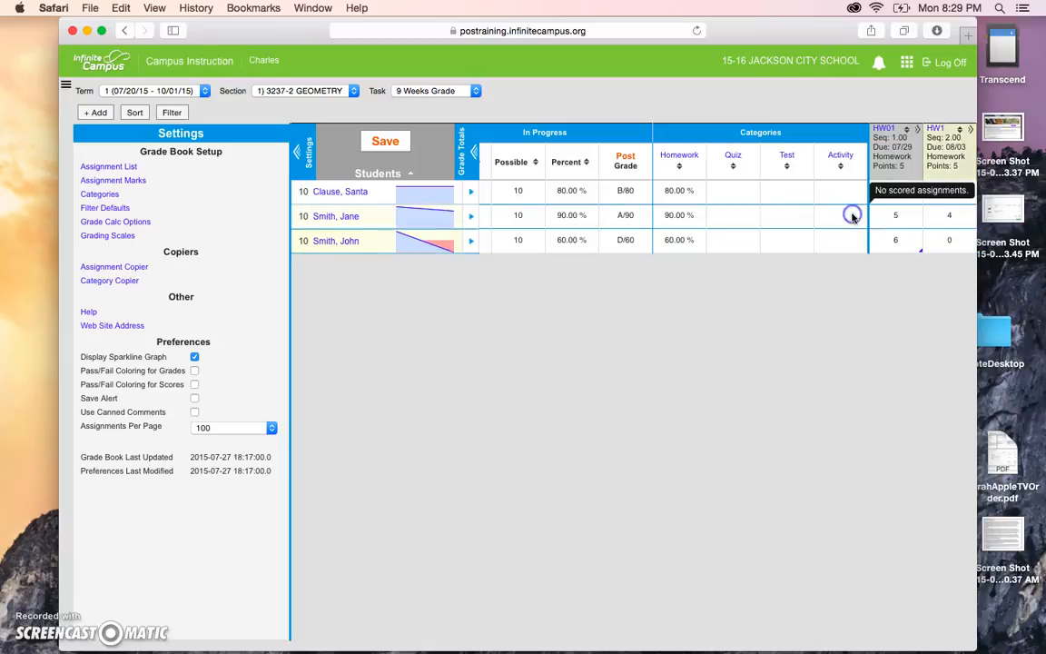
click(415, 229)
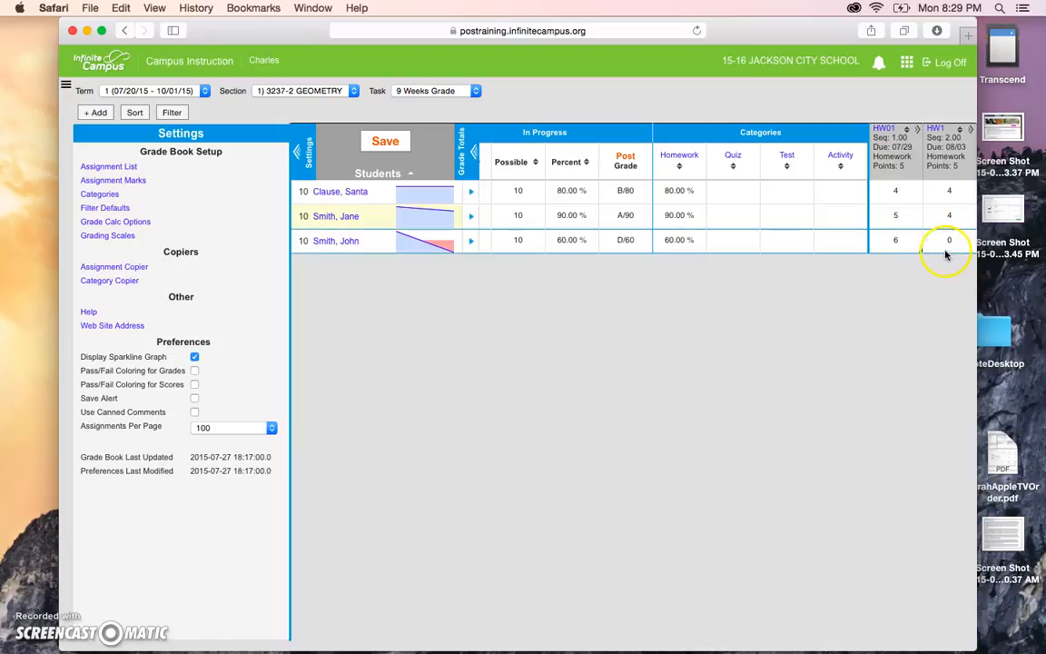
Expand the HW01 column into its per-student detail view with comments and flags.
right_click(912, 248)
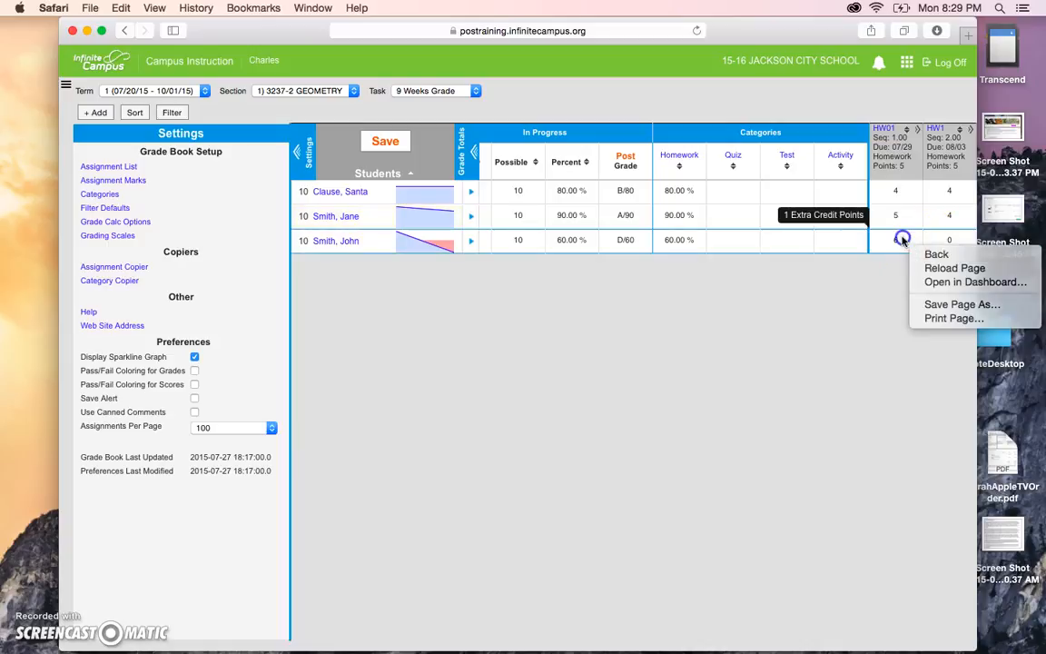
click(898, 240)
click(902, 240)
click(917, 241)
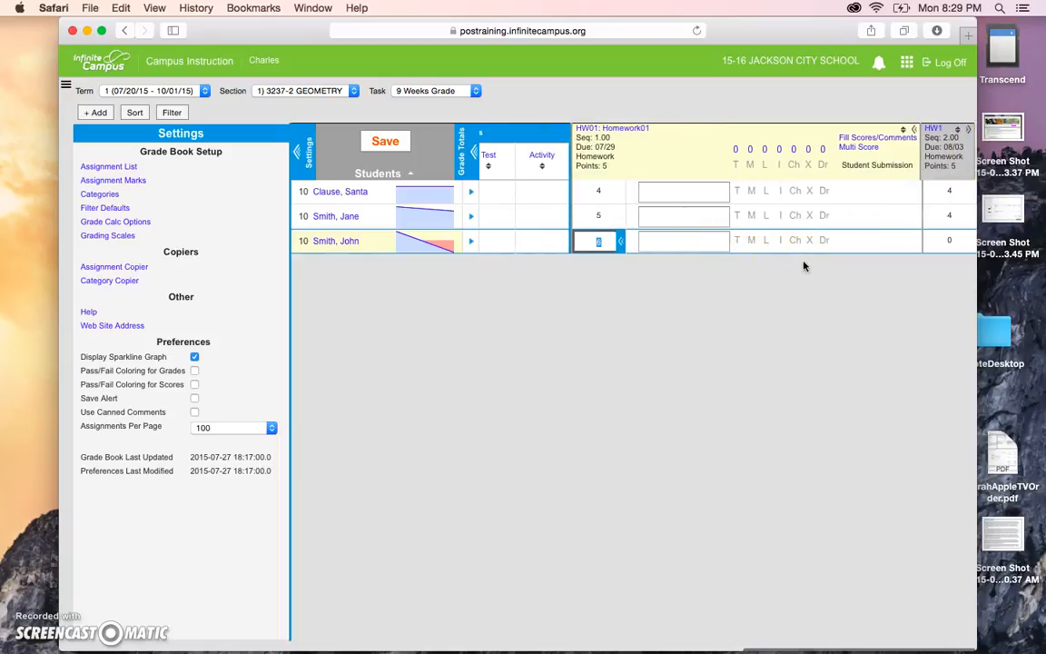
click(621, 242)
click(905, 240)
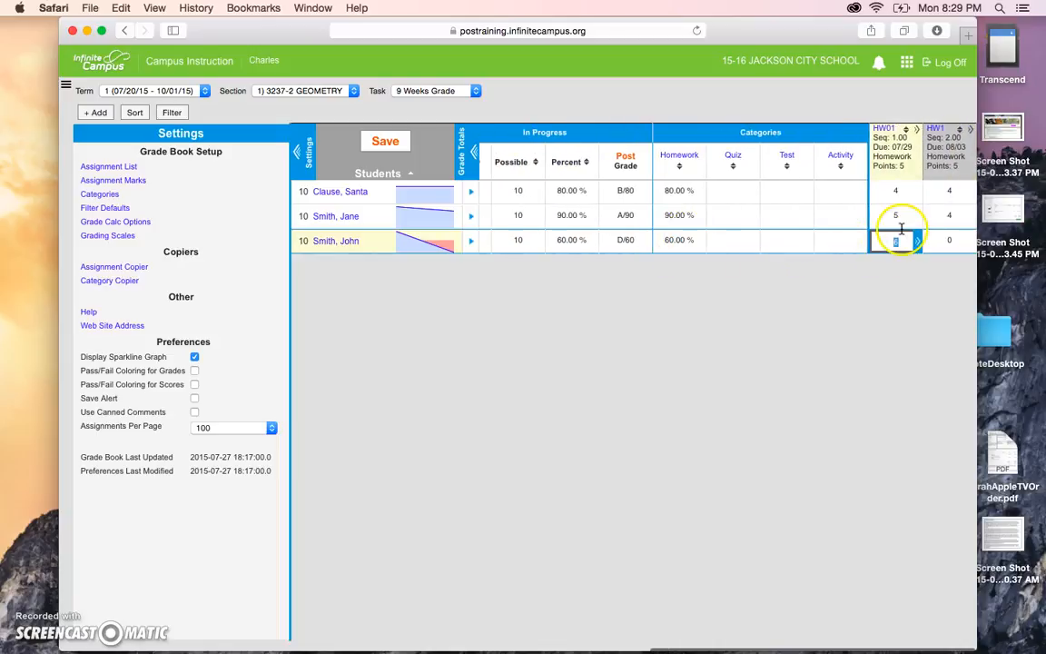
click(903, 216)
click(903, 241)
click(916, 243)
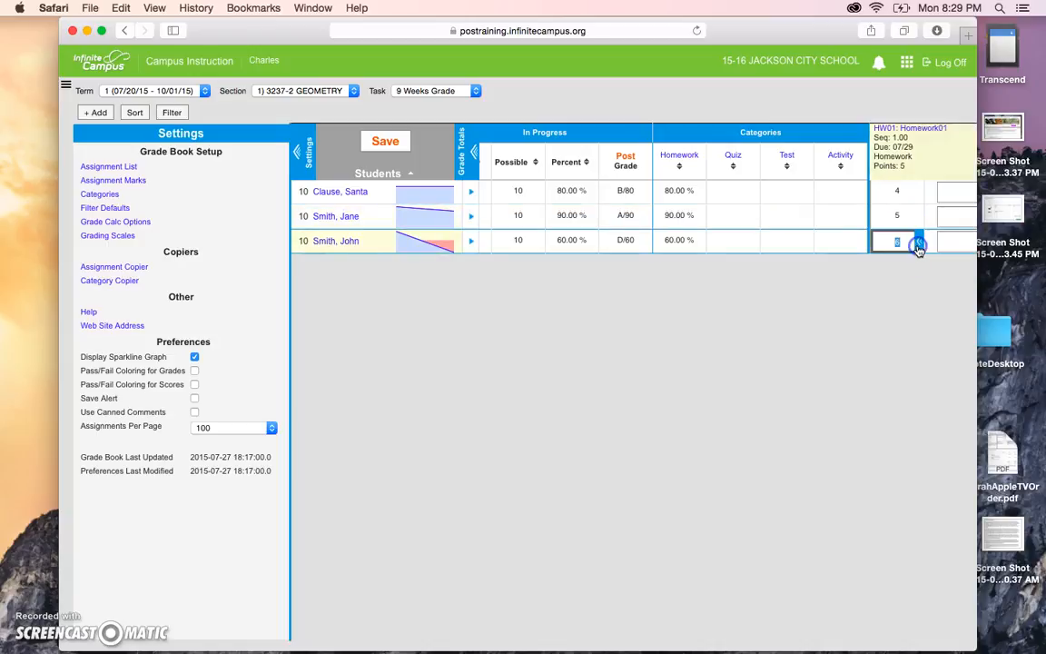
click(891, 243)
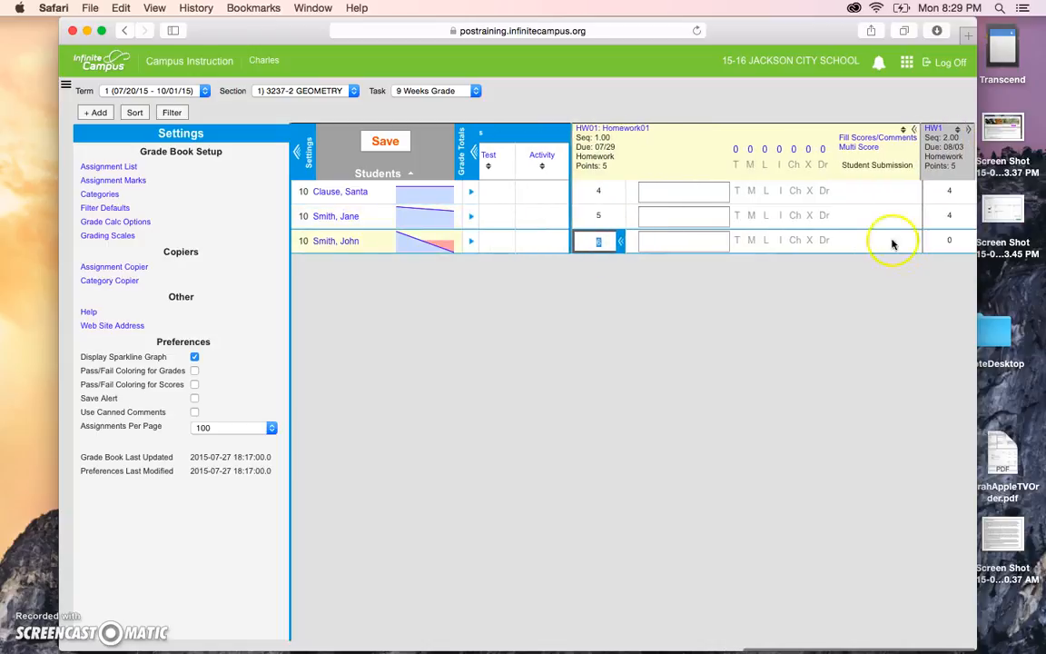
Add HW01 comments ('excellent Job' for the second student), score the first student 0 flagged cheated, and save.
click(687, 216)
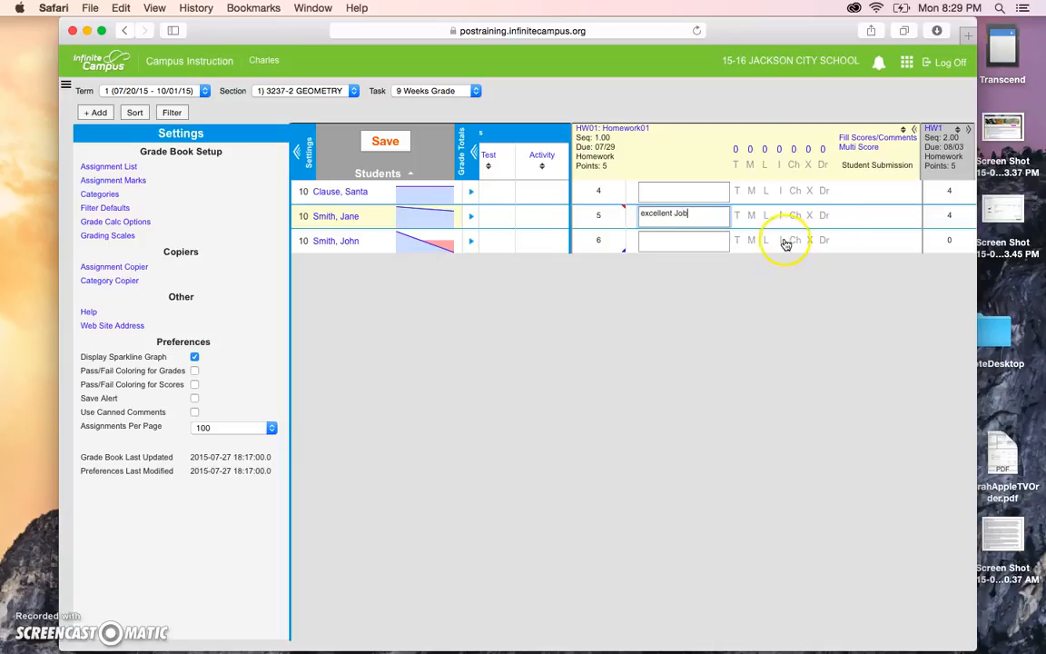
click(688, 240)
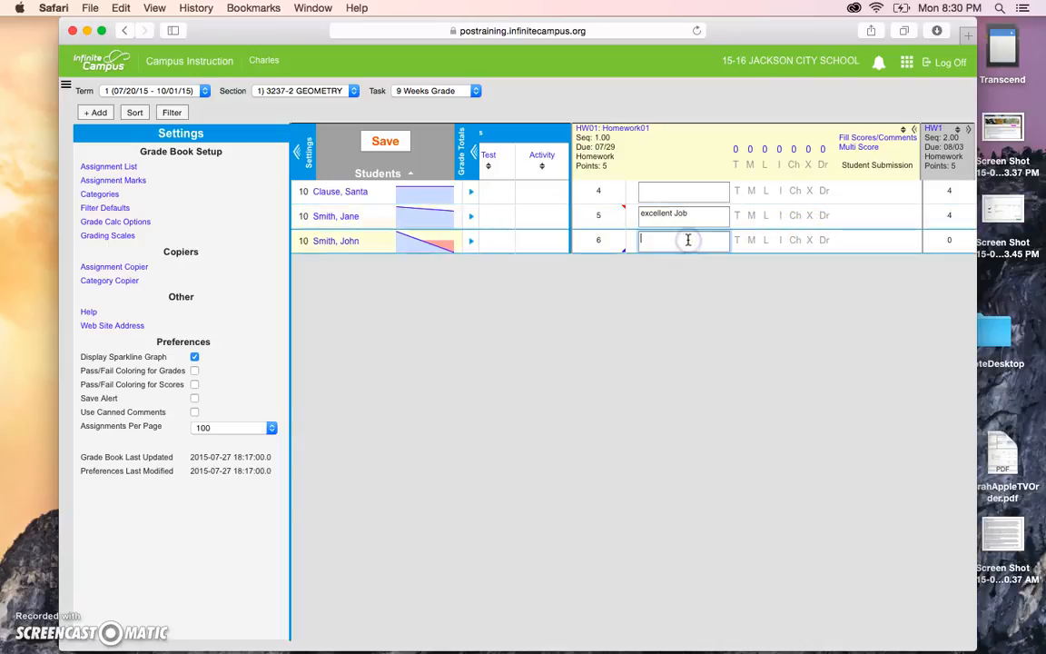
click(675, 189)
click(602, 192)
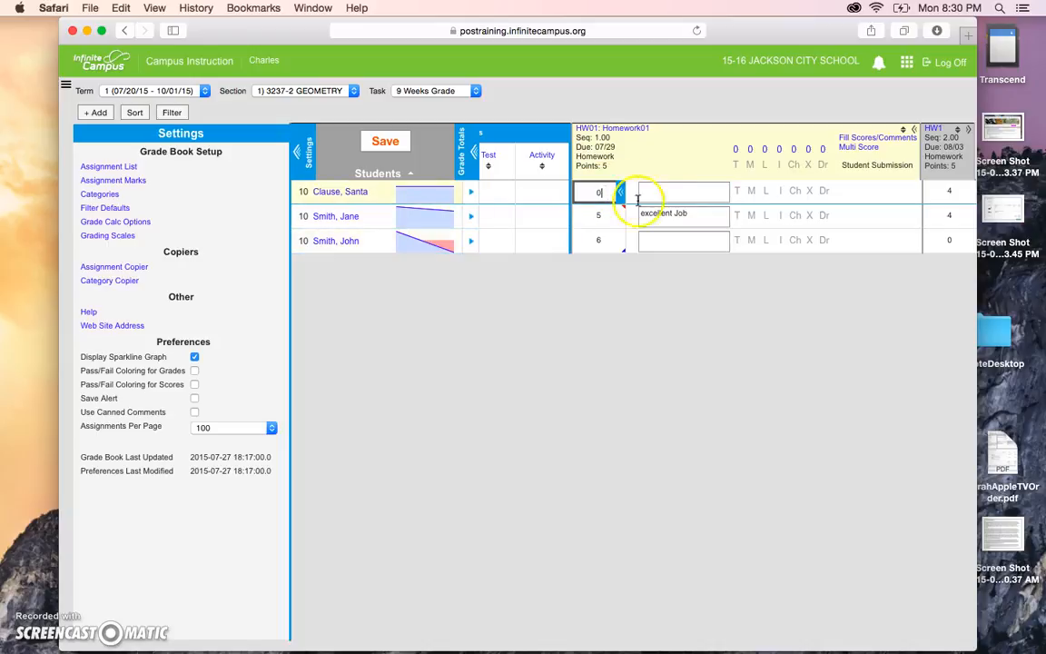
click(795, 191)
click(676, 193)
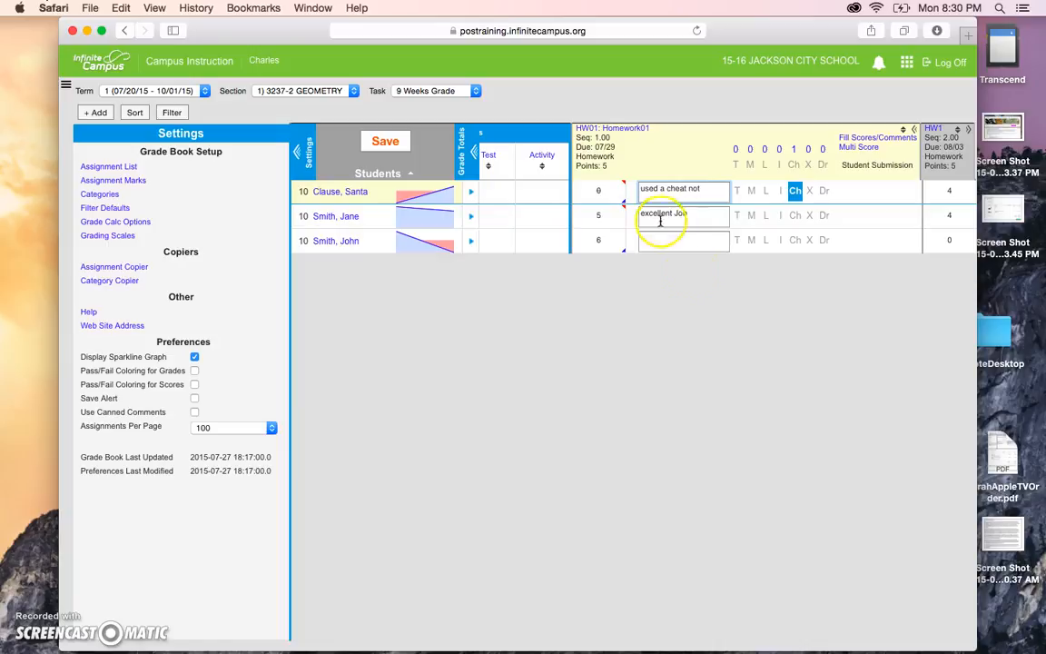
click(386, 142)
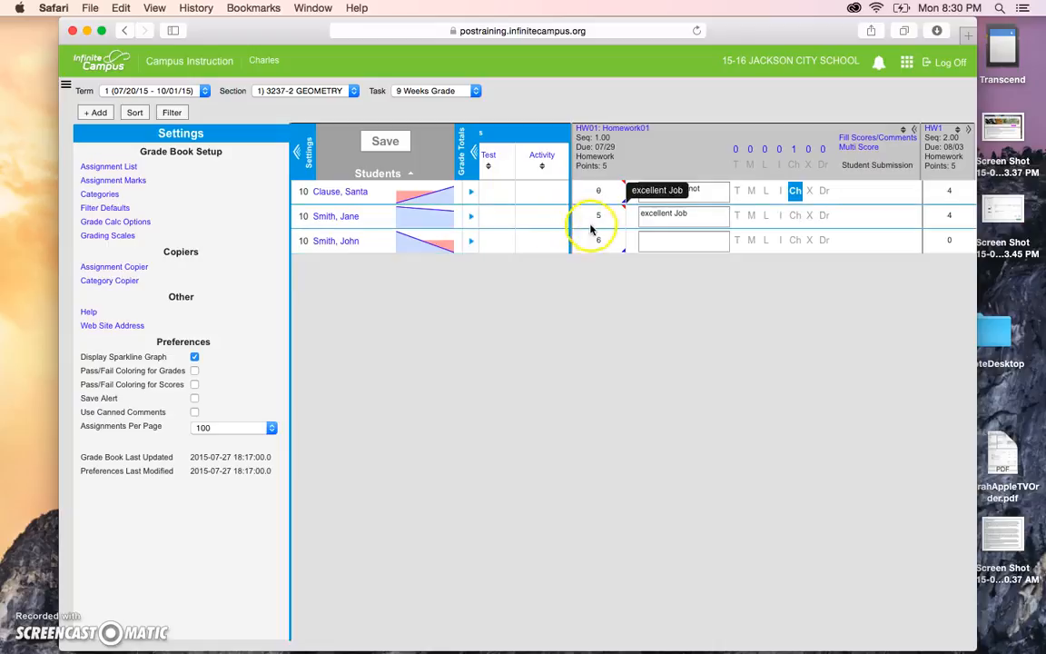
scroll(508, 226, left, 5)
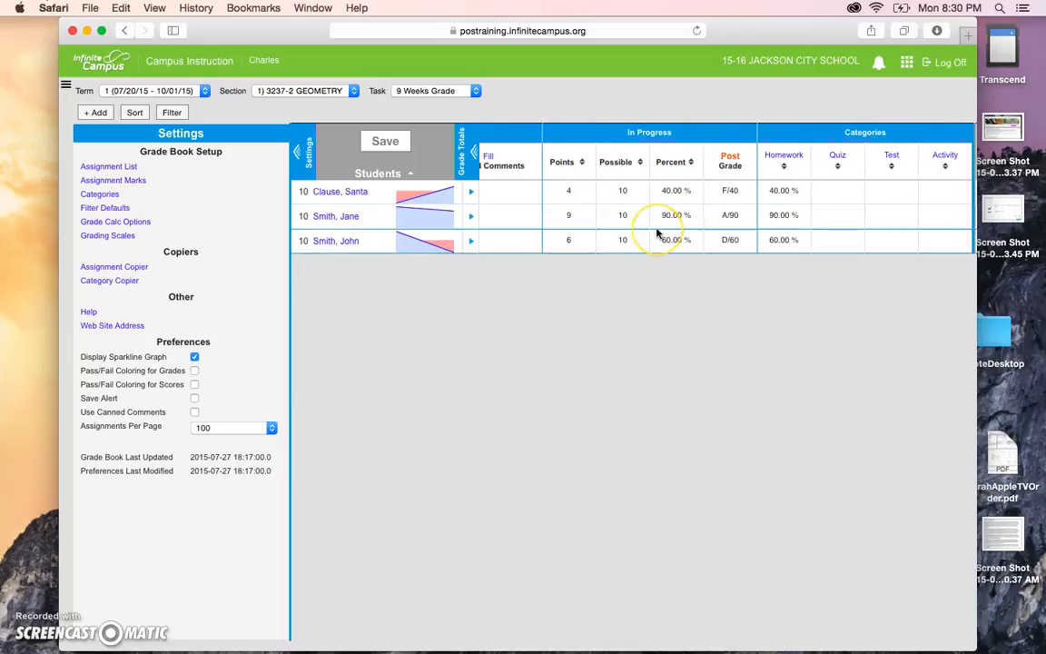
scroll(658, 231, right, 5)
scroll(658, 235, left, 5)
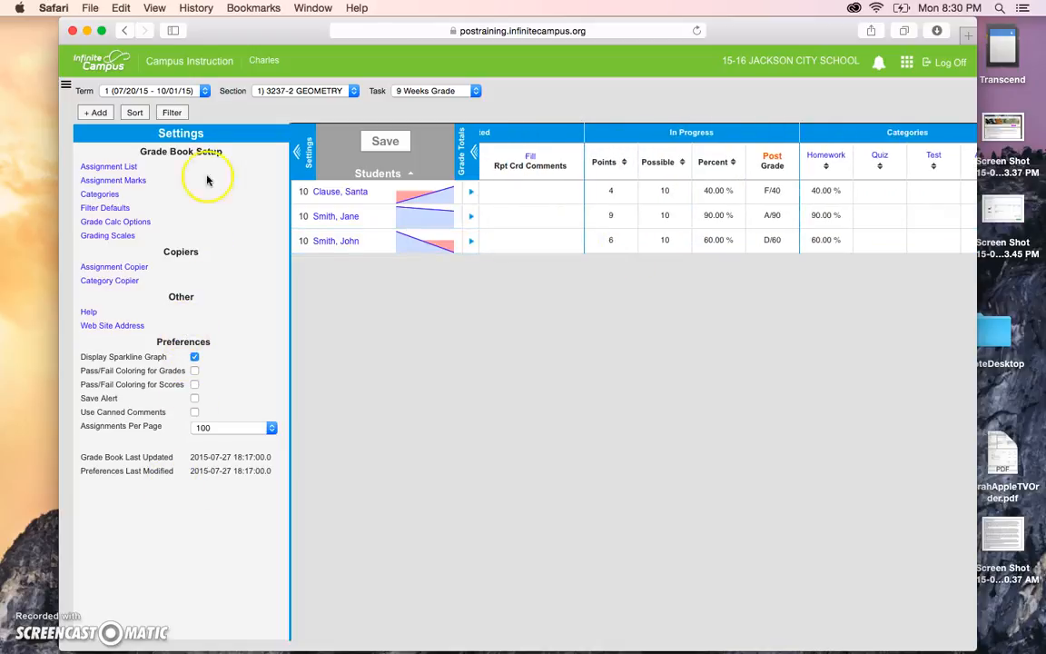
click(107, 325)
click(383, 303)
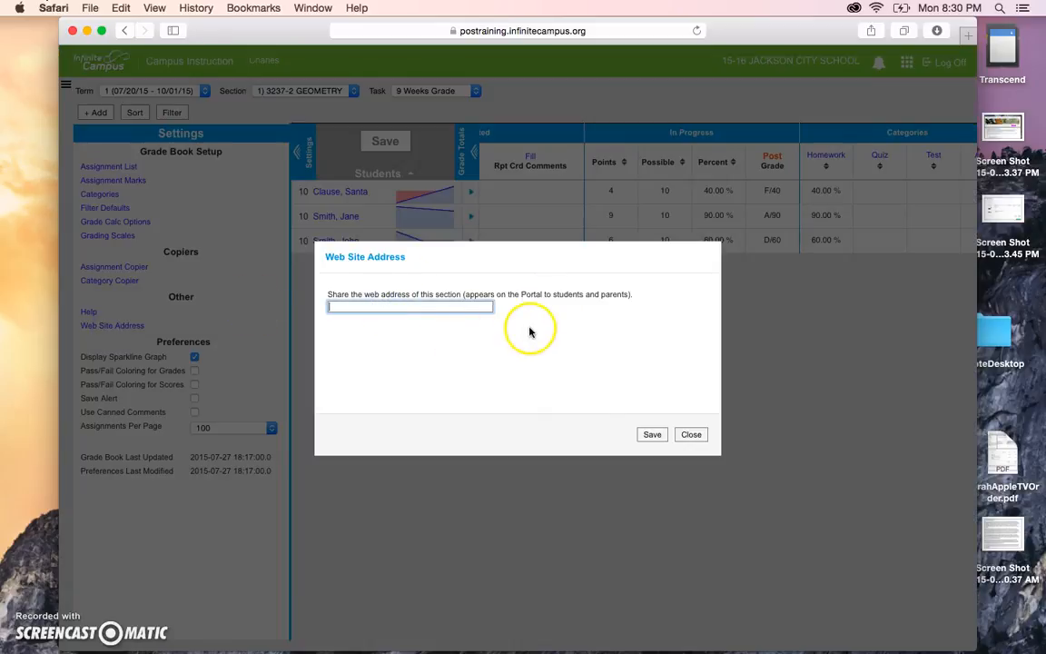
click(690, 436)
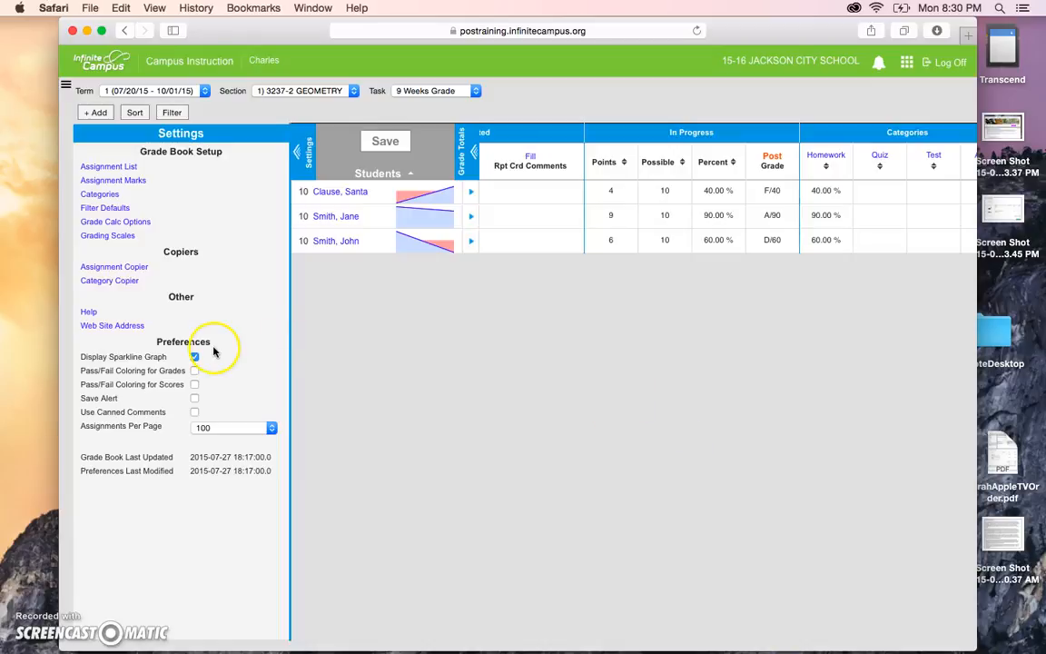
Read through the grade book Help, close it, and uncheck Display Sparkline Graph.
click(90, 311)
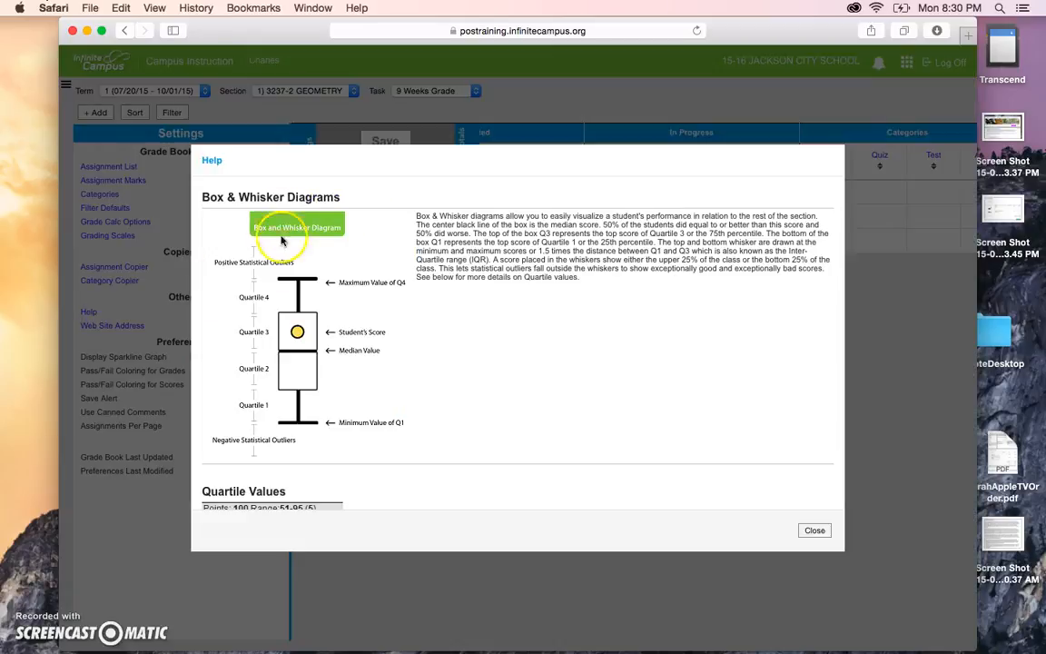
scroll(292, 377, down, 5)
scroll(292, 378, down, 8)
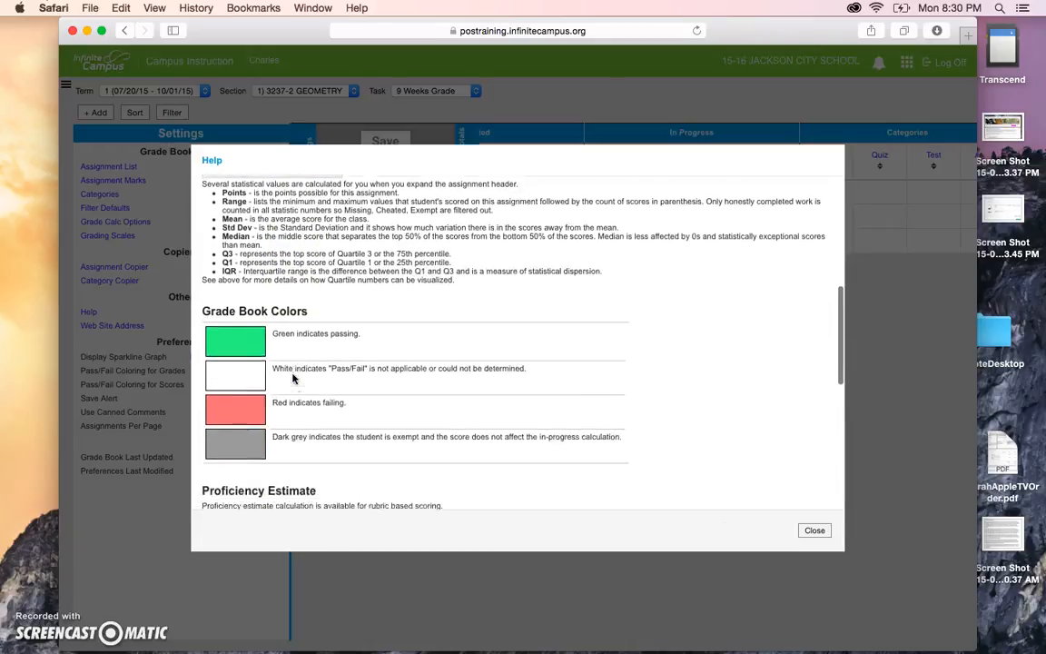
scroll(292, 378, down, 2)
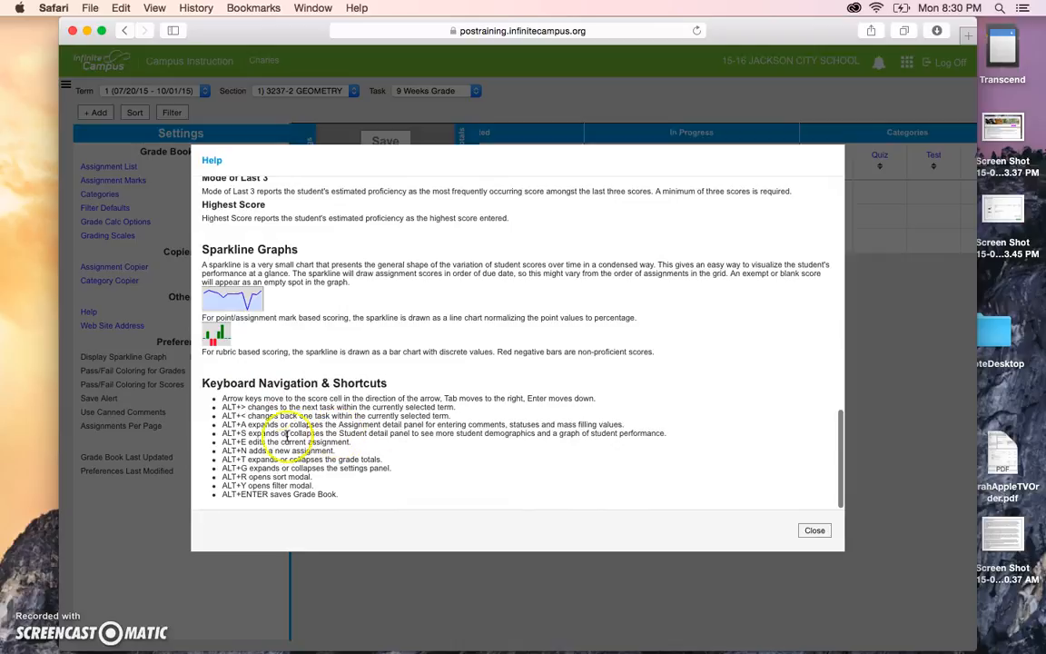
click(815, 532)
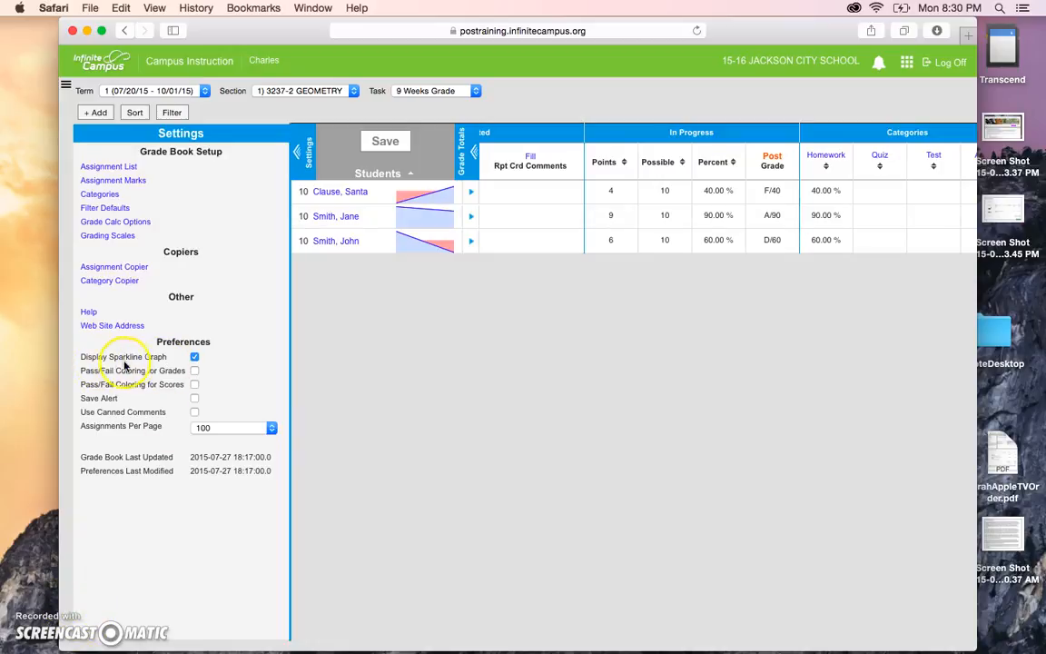
click(194, 359)
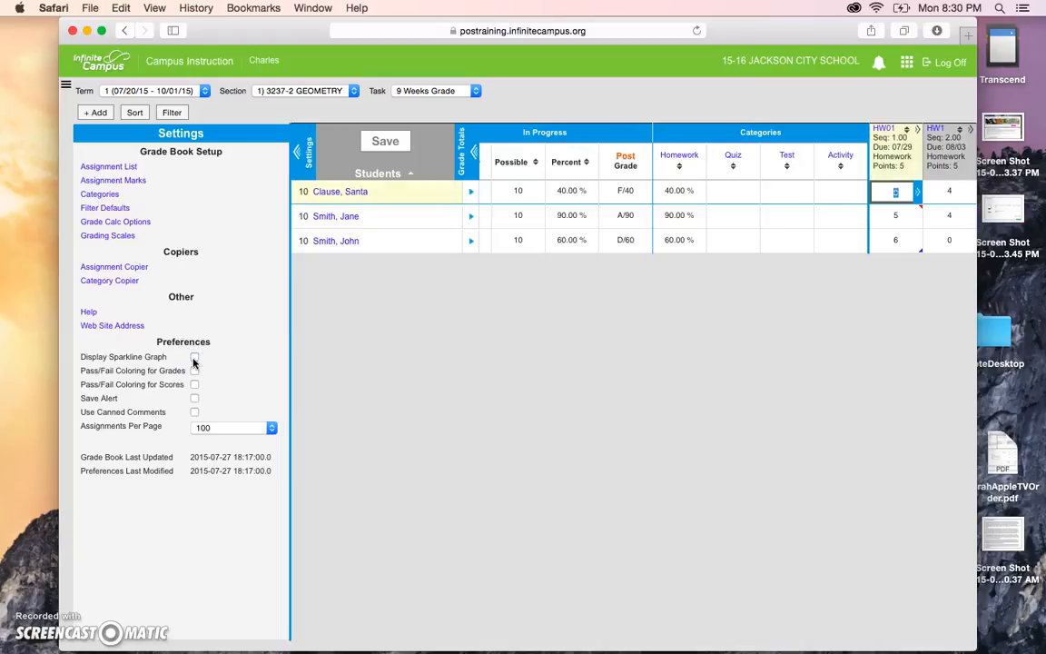
Turn on Pass/Fail Coloring for Grades and Scores, keeping 100 assignments per page.
click(194, 371)
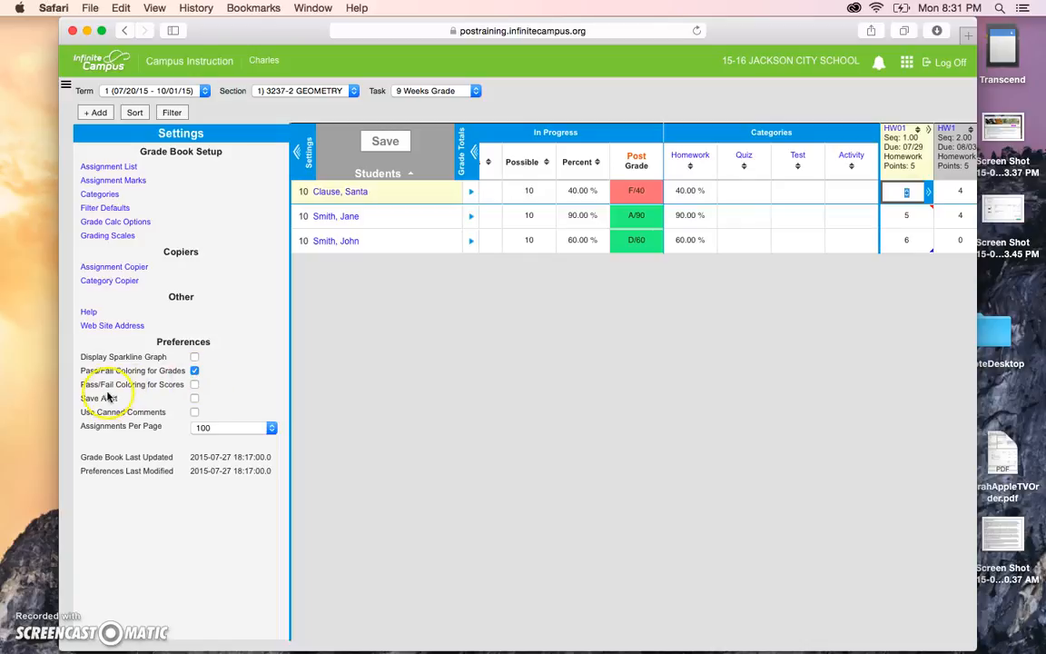
click(194, 385)
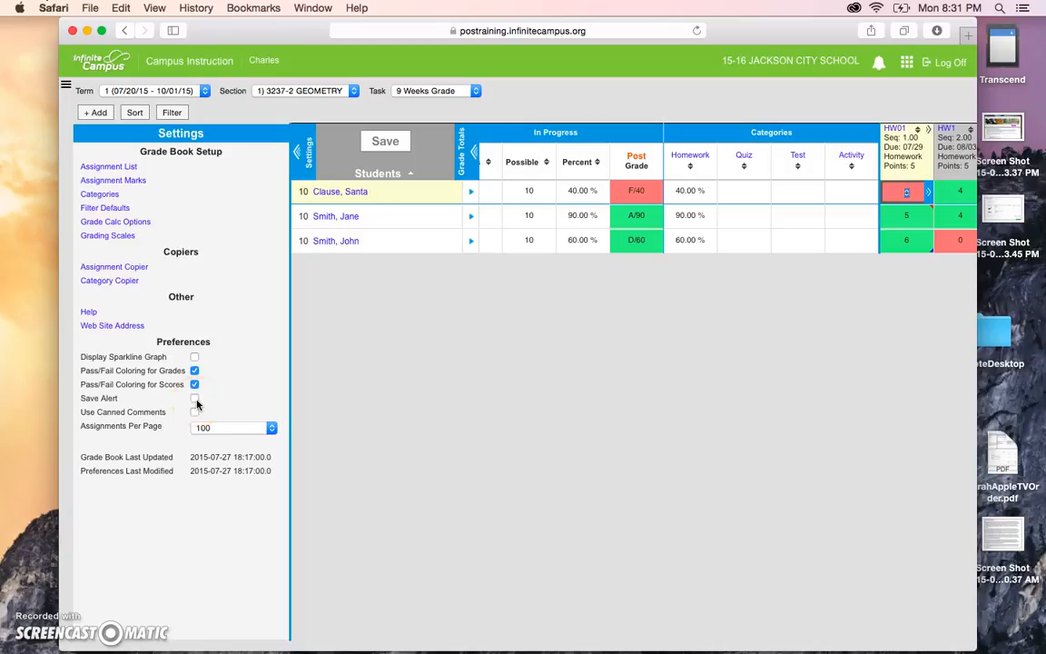
click(210, 433)
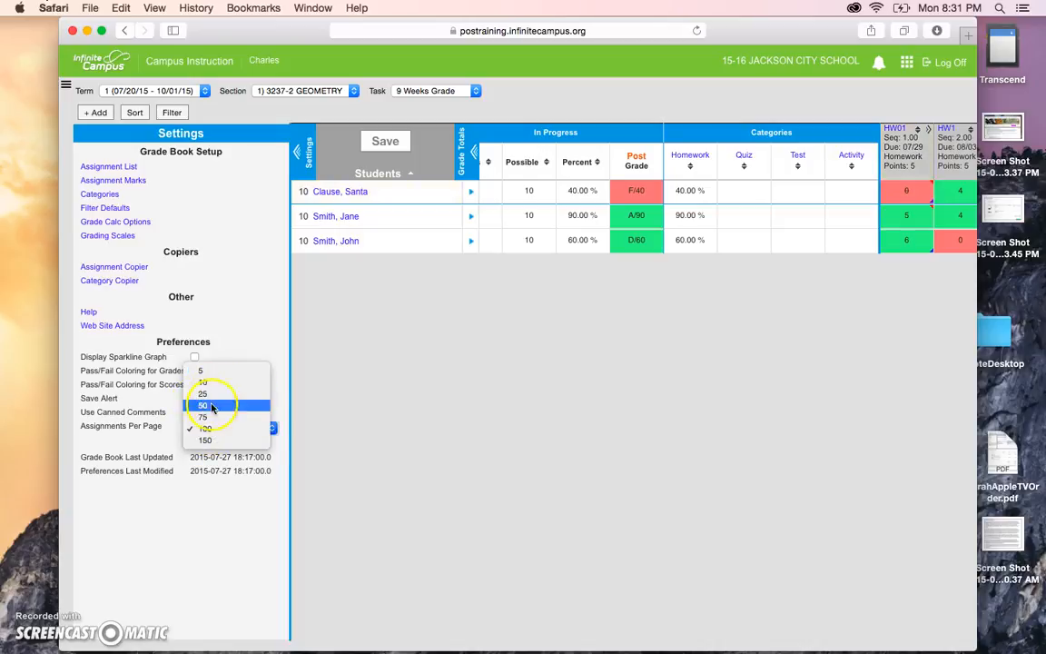
click(209, 429)
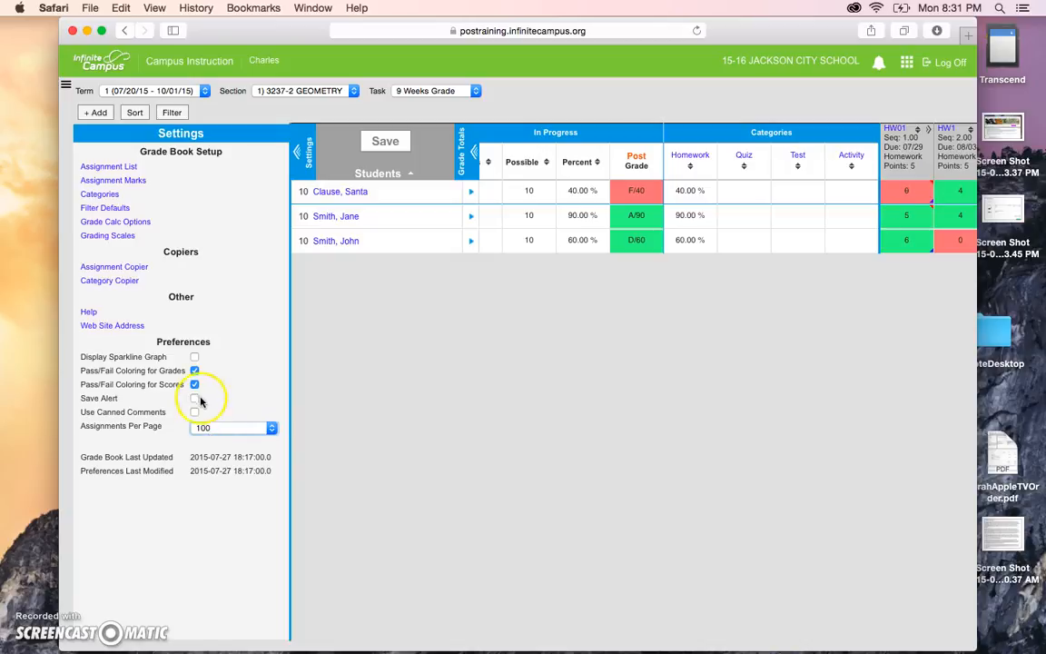
click(194, 384)
click(194, 371)
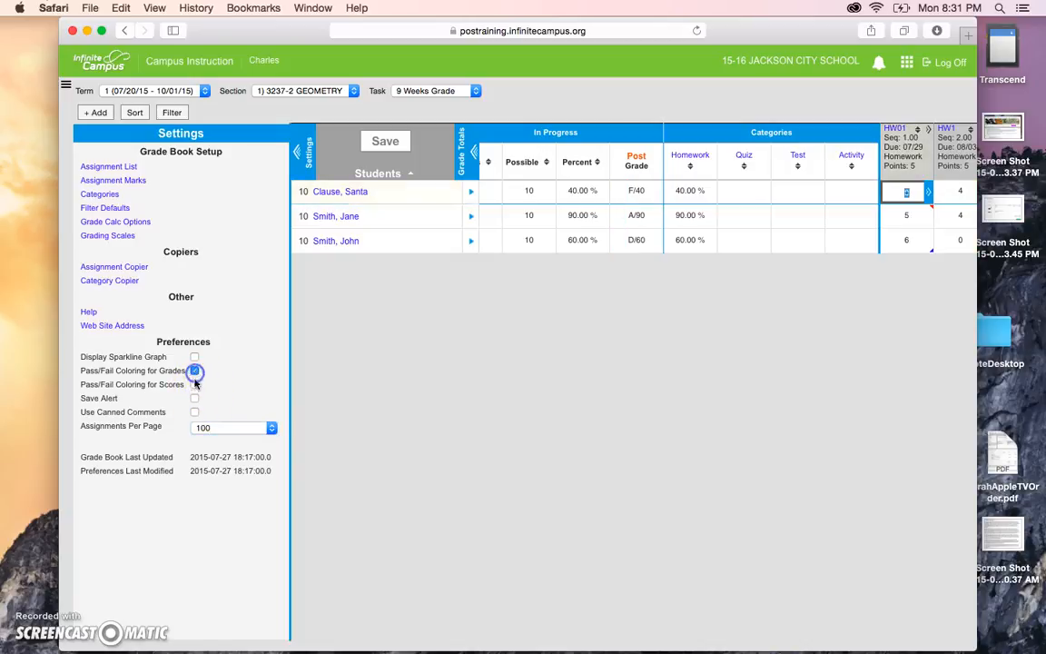
click(194, 384)
click(195, 370)
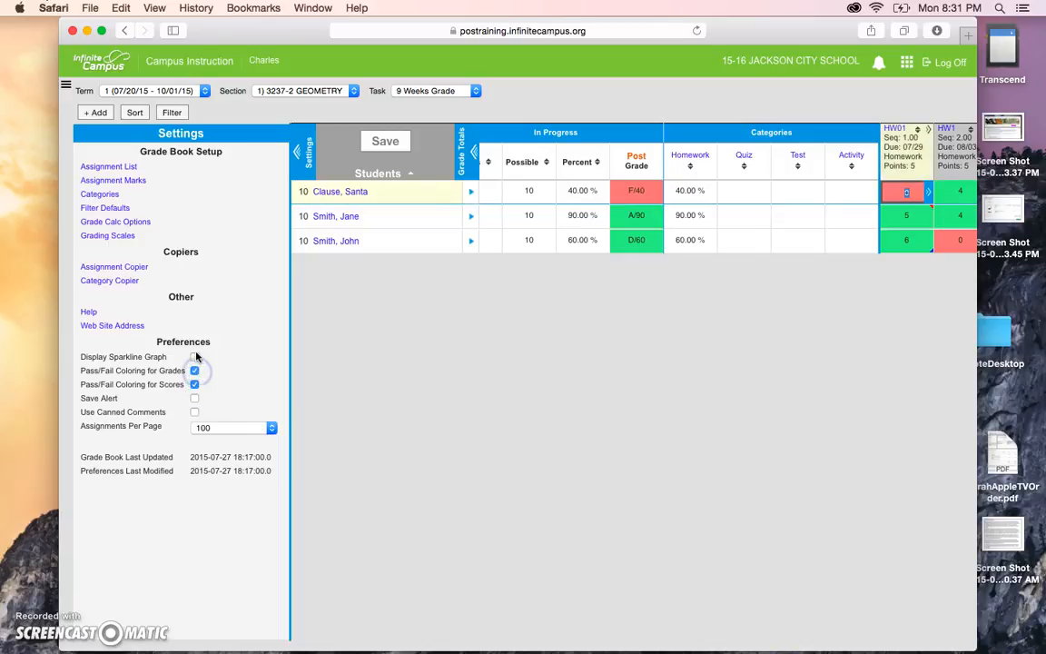
Re-check Display Sparkline Graph so the sparklines show again.
click(194, 356)
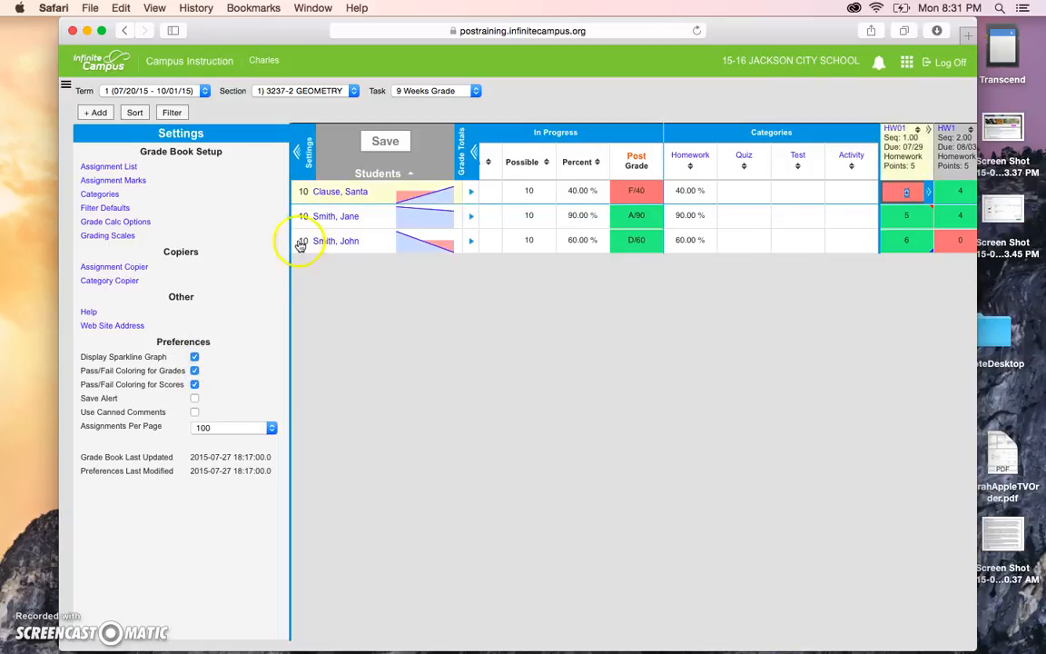
click(196, 357)
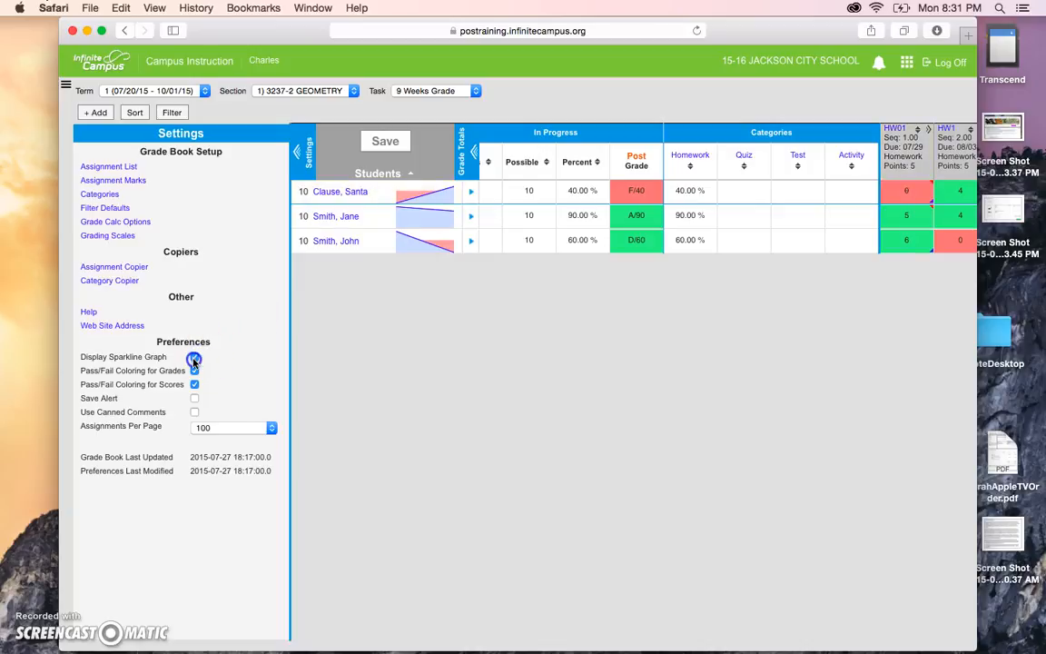
click(194, 357)
Expand the first student's row to show profile card, comment box and score trend graph.
click(363, 195)
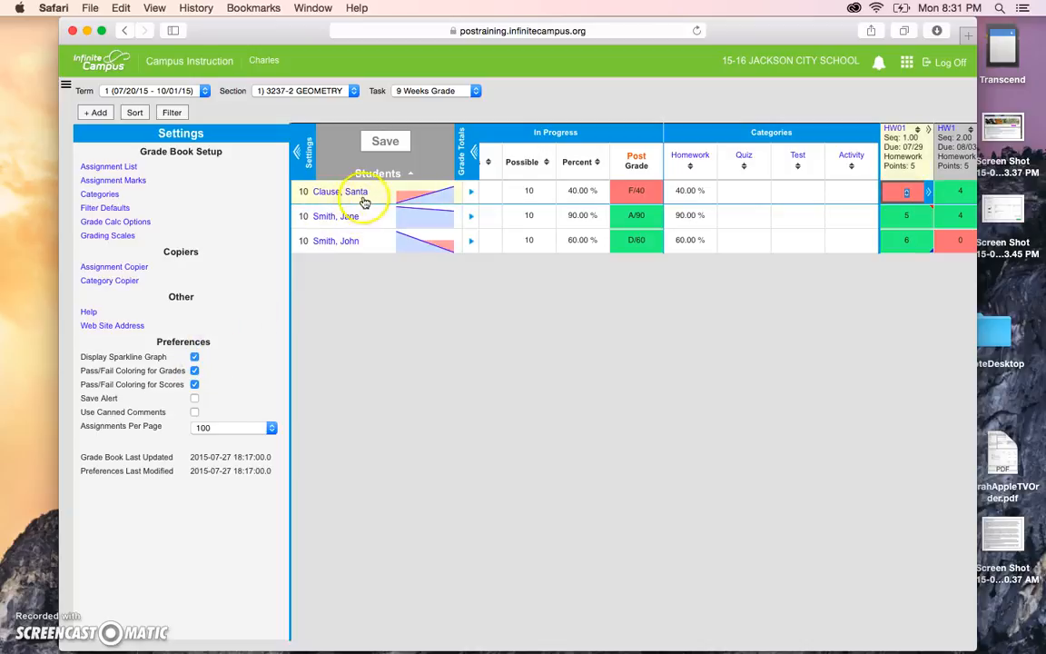
click(362, 199)
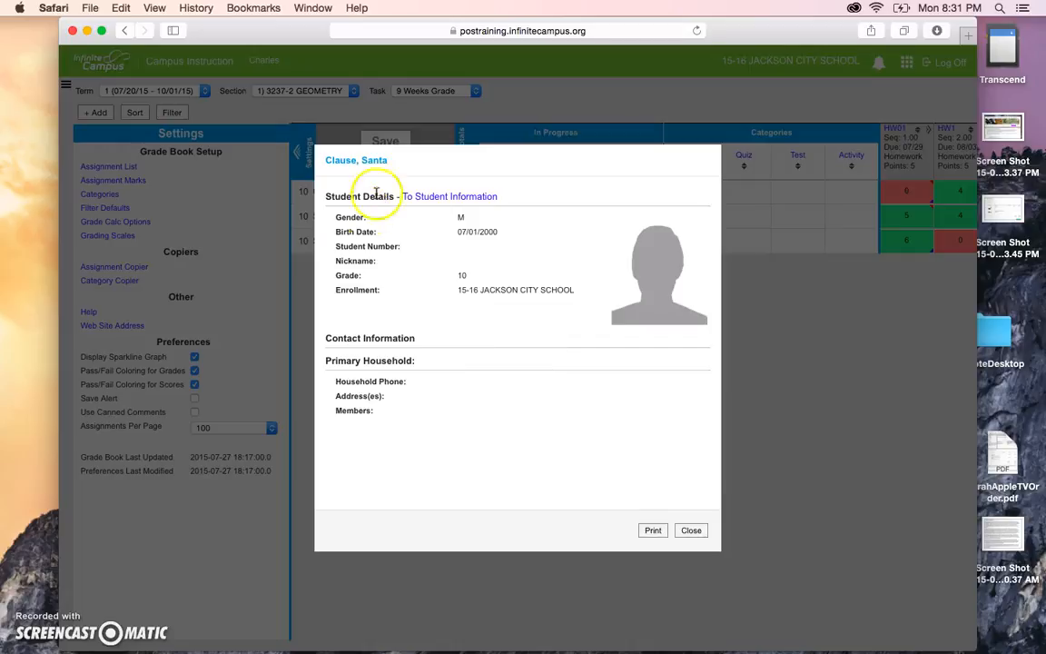
click(690, 531)
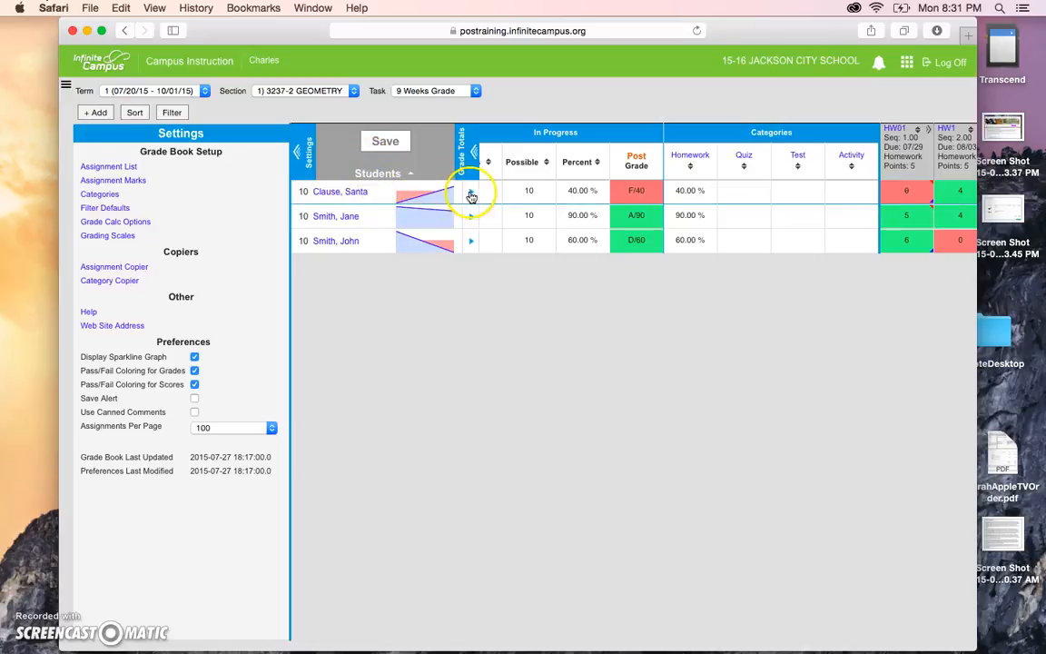
click(471, 194)
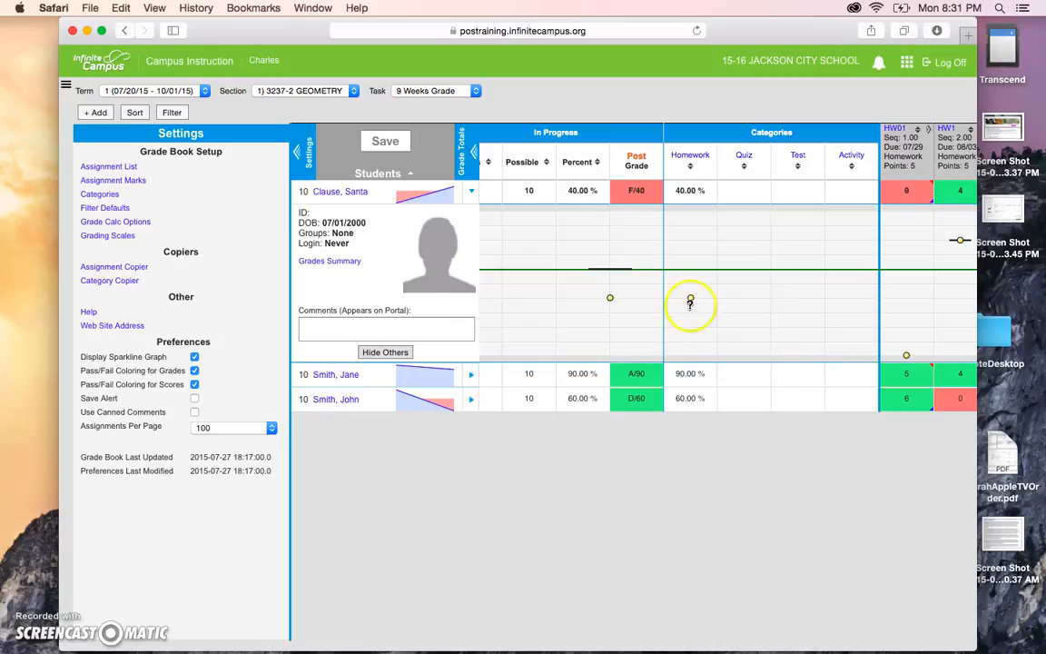
scroll(746, 250, right, 1)
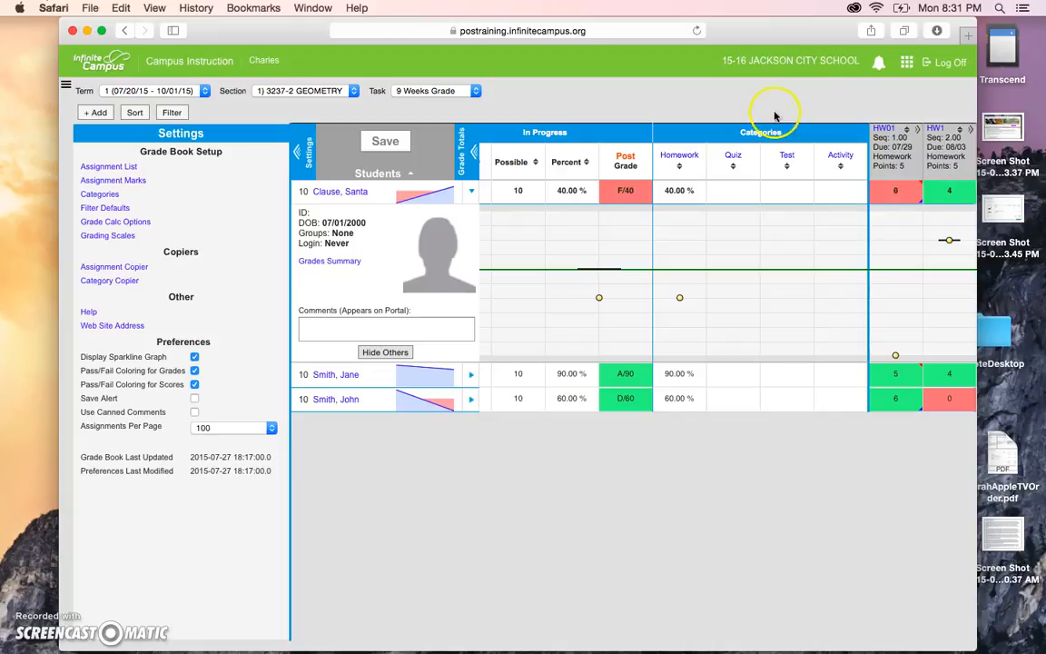
Close the Campus Tools dropdown and open the left module navigation menu.
click(908, 63)
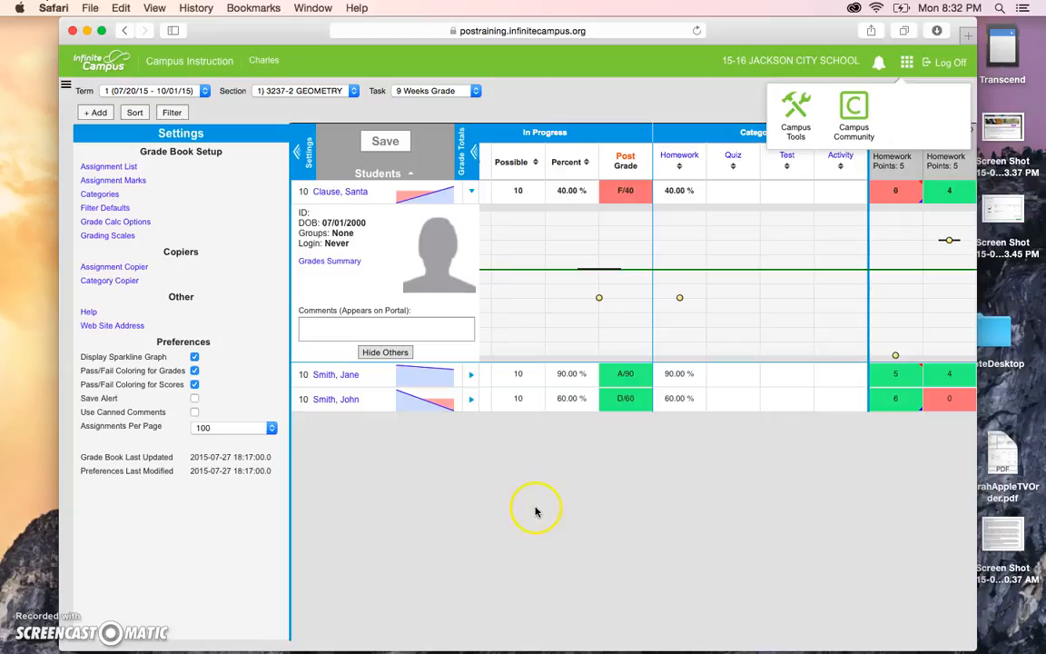
click(482, 457)
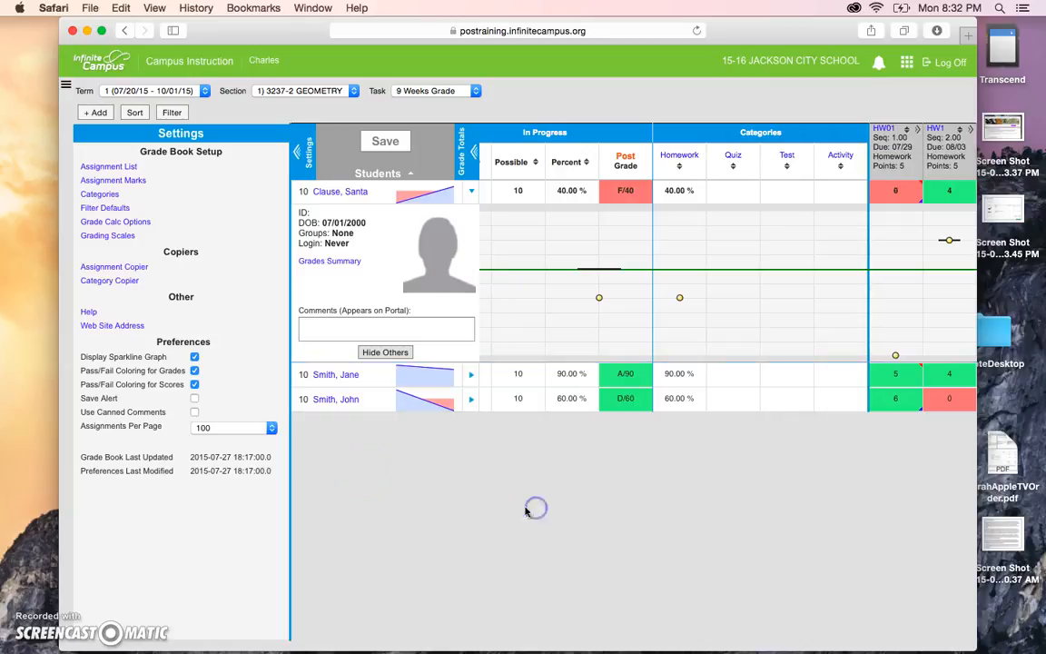
click(65, 84)
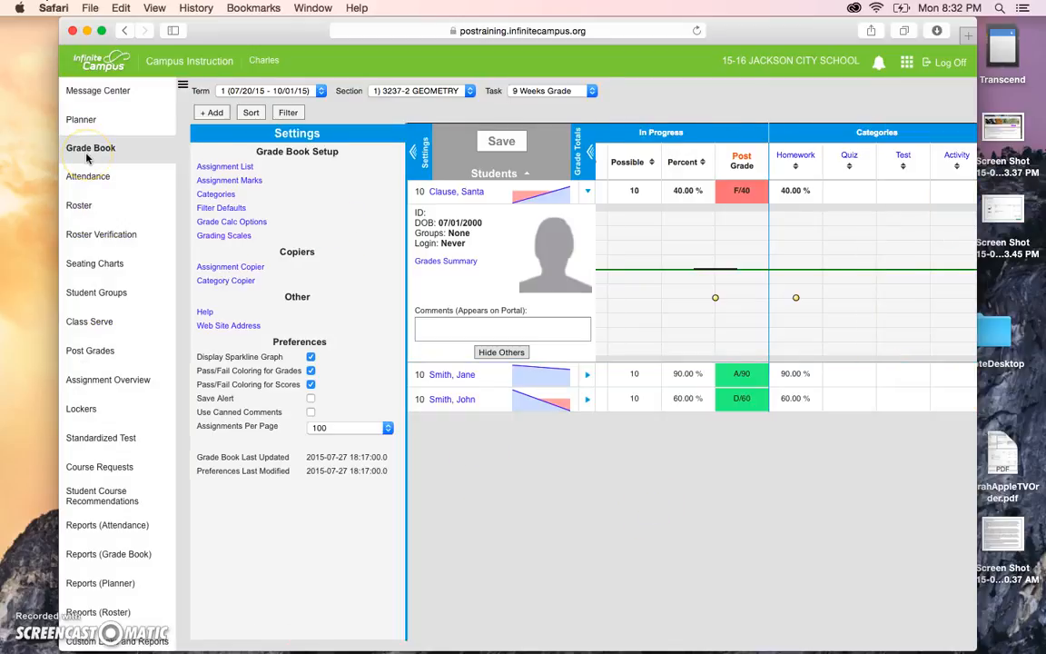
Create assignment test01 (T01), 9 Weeks Grade Test category, 100 total points, then save and close.
click(218, 113)
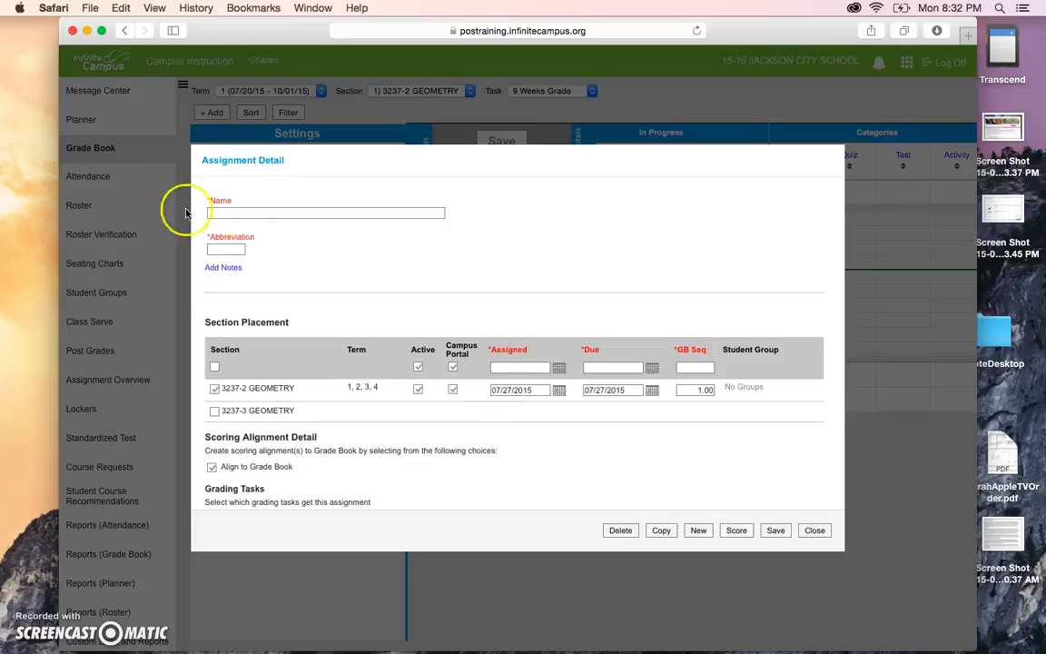
click(234, 210)
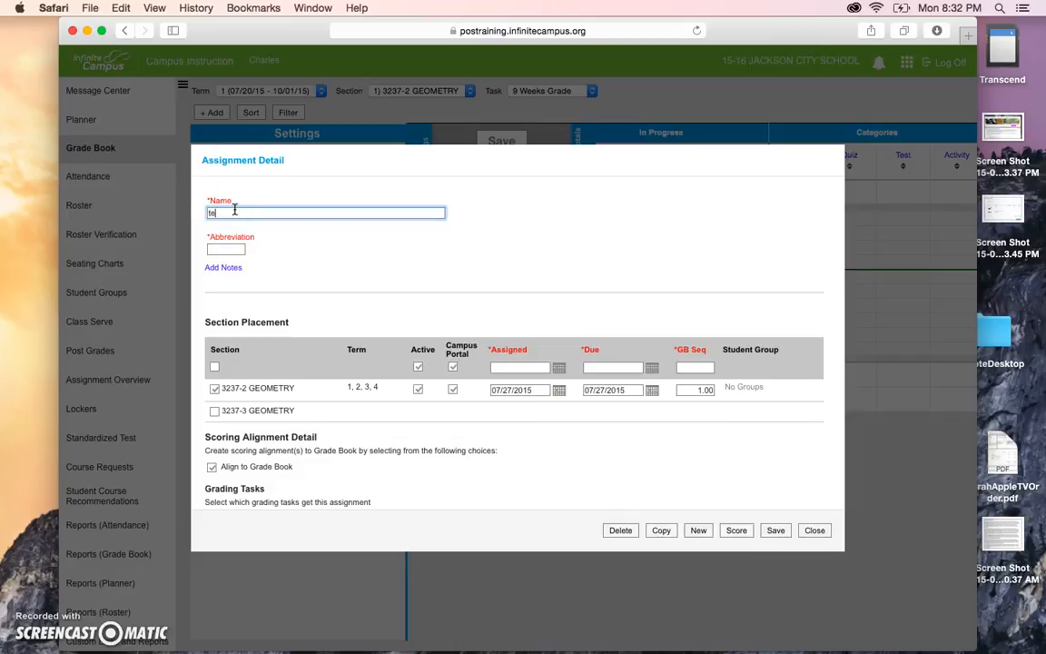
click(218, 248)
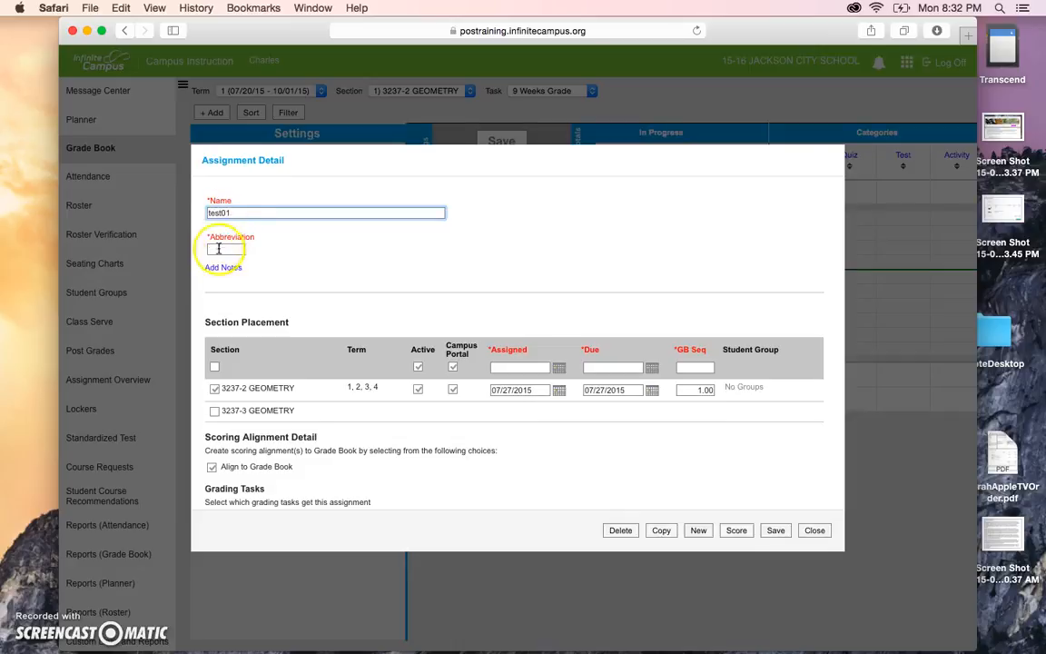
text(T01)
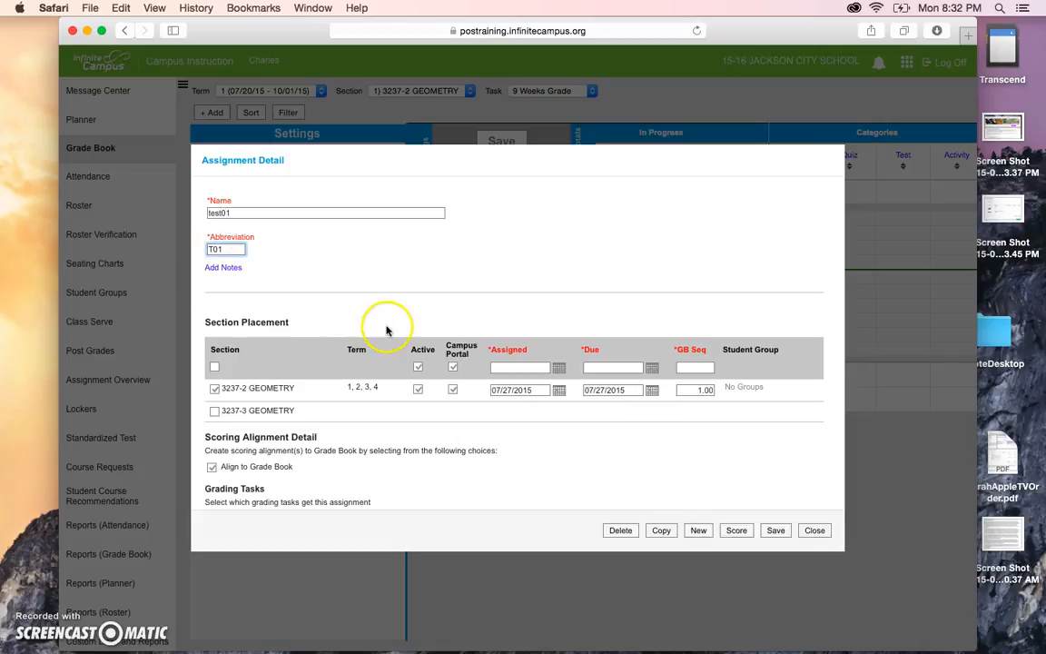
scroll(385, 322, down, 5)
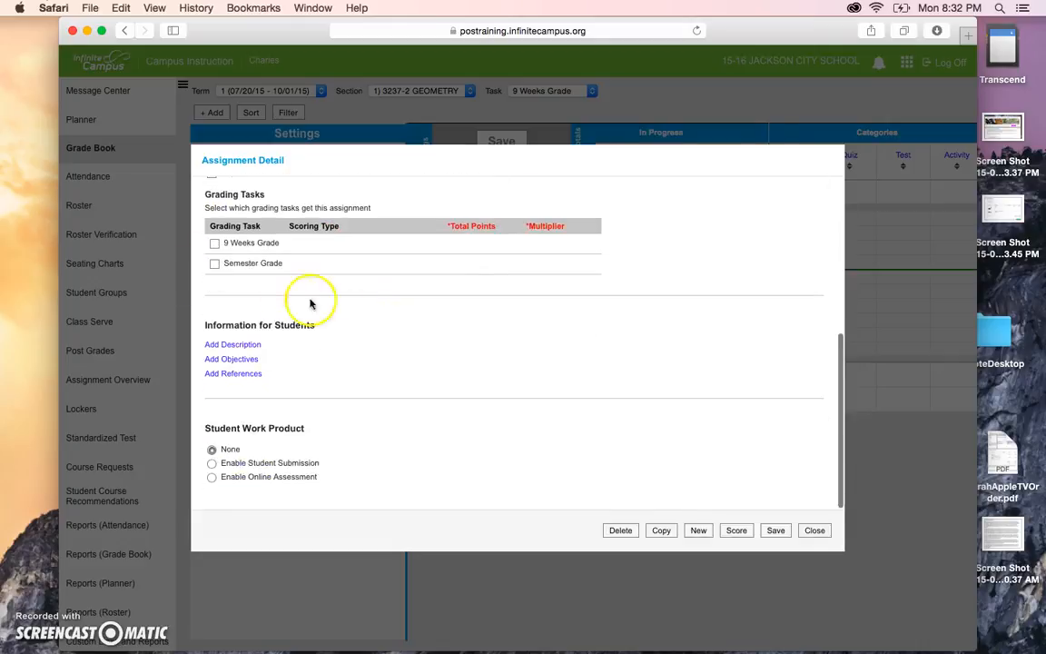
click(214, 244)
click(231, 284)
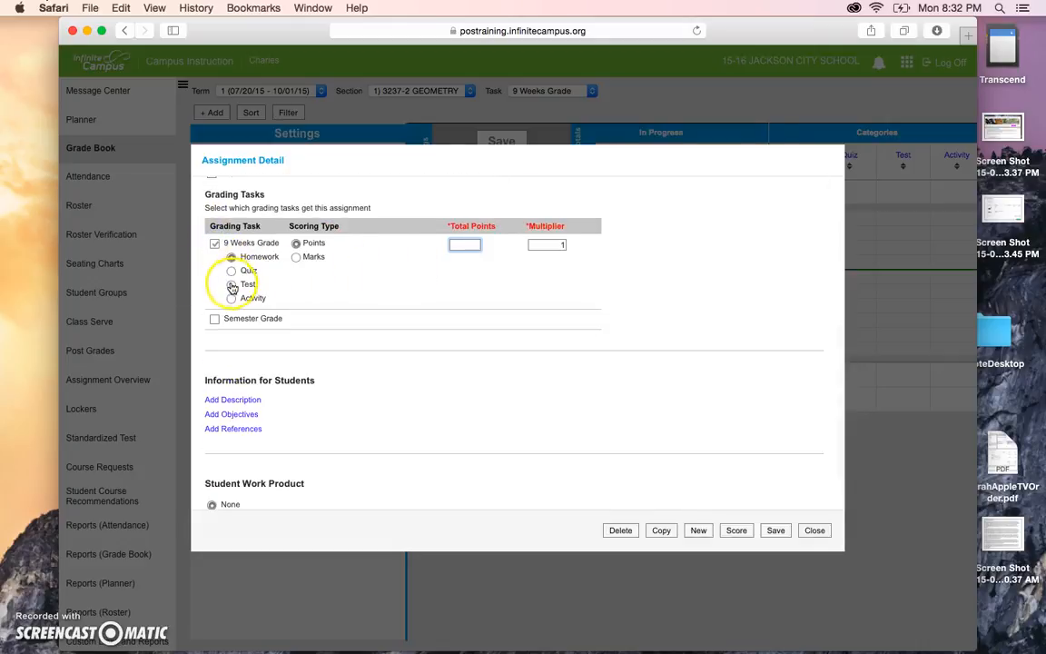
click(463, 244)
click(462, 244)
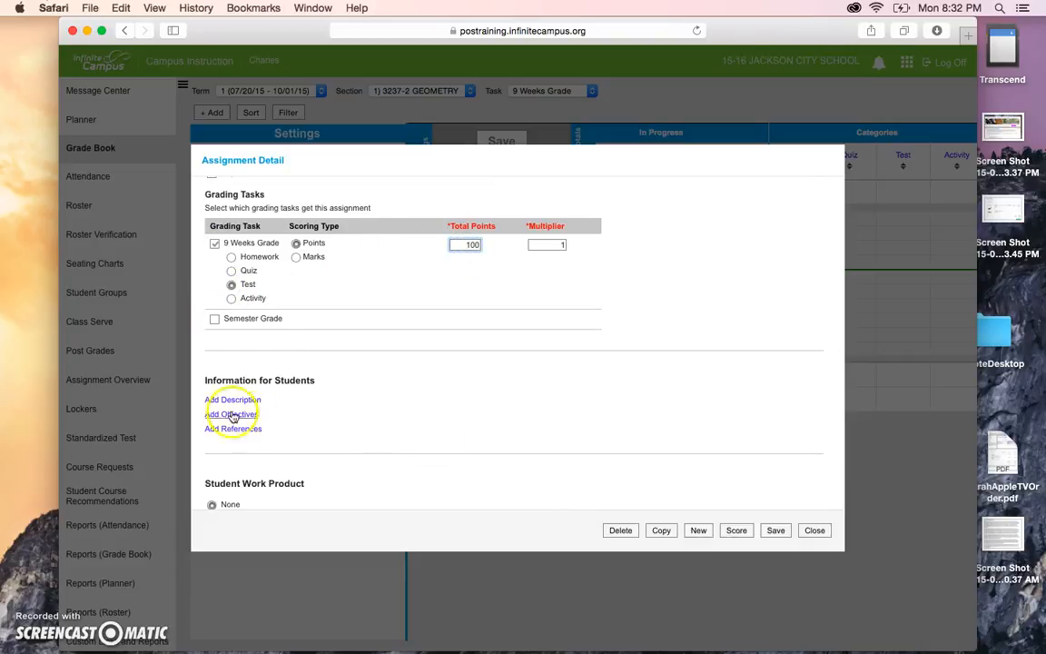
click(775, 533)
click(813, 535)
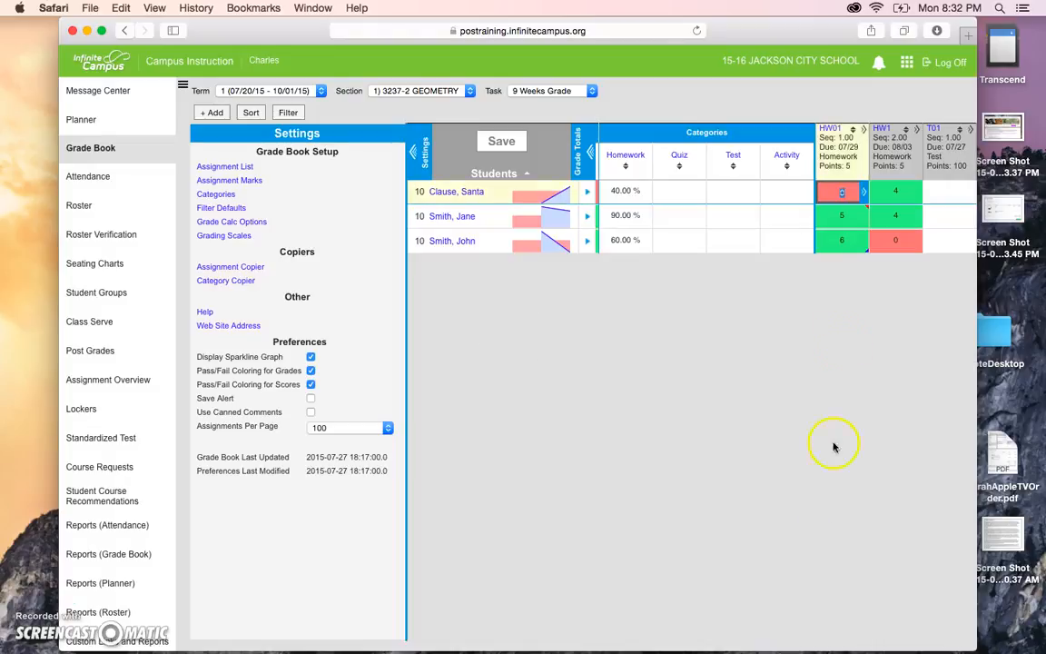
Open score entry for the T01: test01 assignment from the section's assignment list.
click(227, 168)
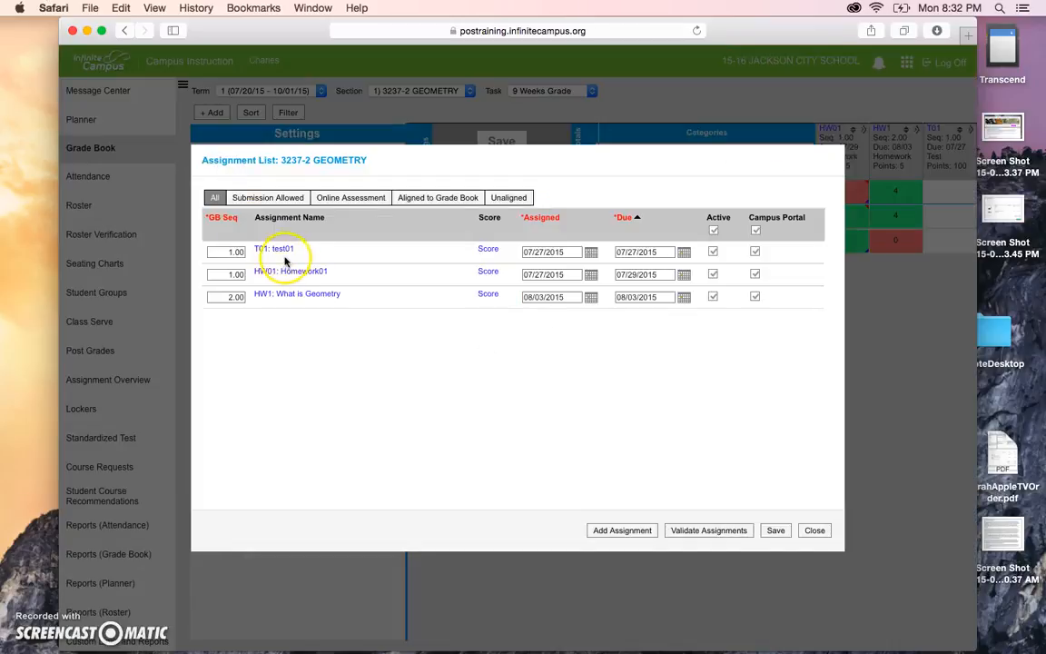
click(283, 251)
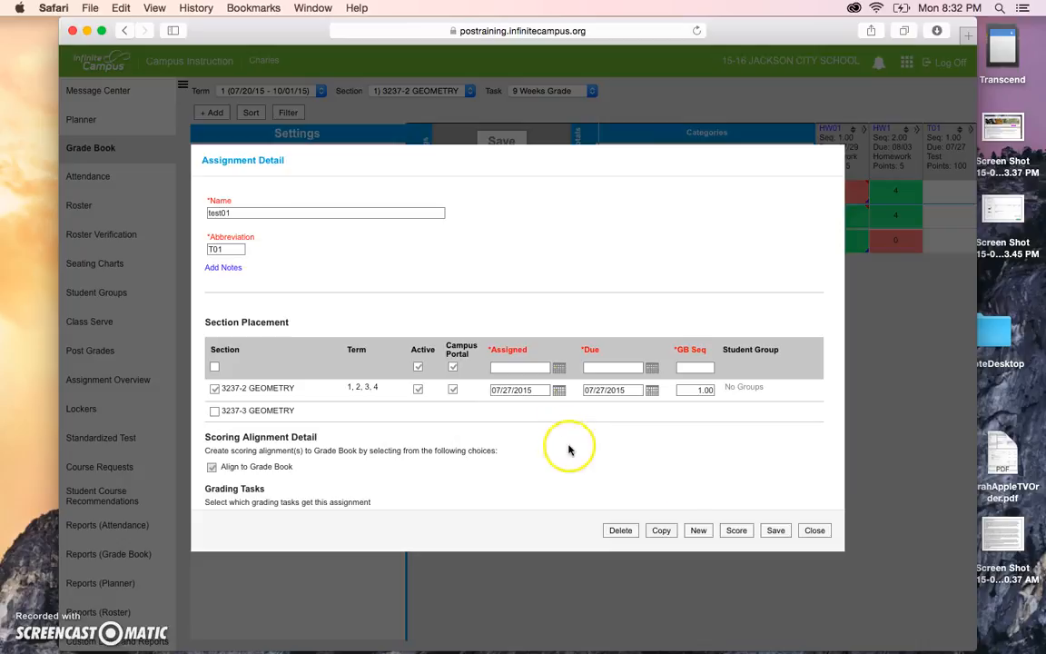
click(734, 529)
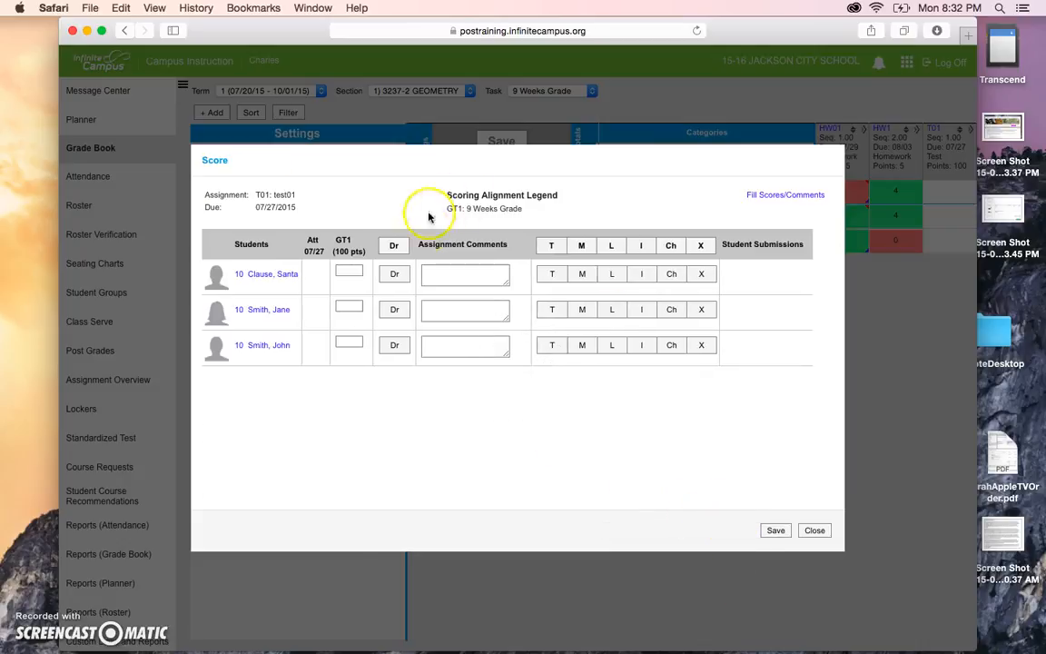
Try entering test01 scores for the first three students, including 9s, dismissing score-too-large errors.
click(358, 305)
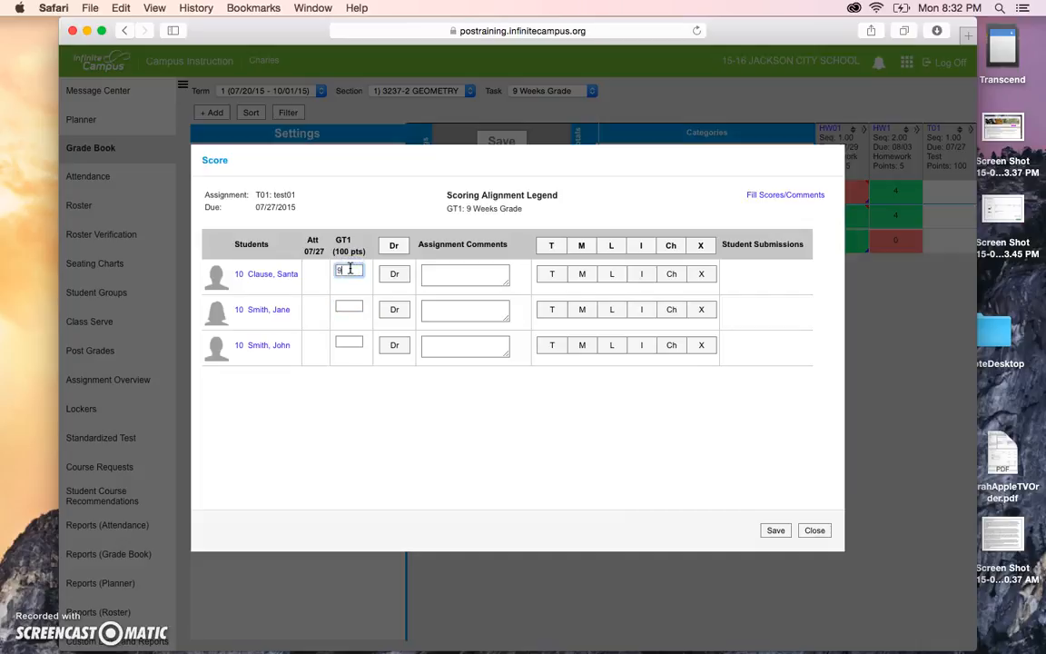
click(353, 303)
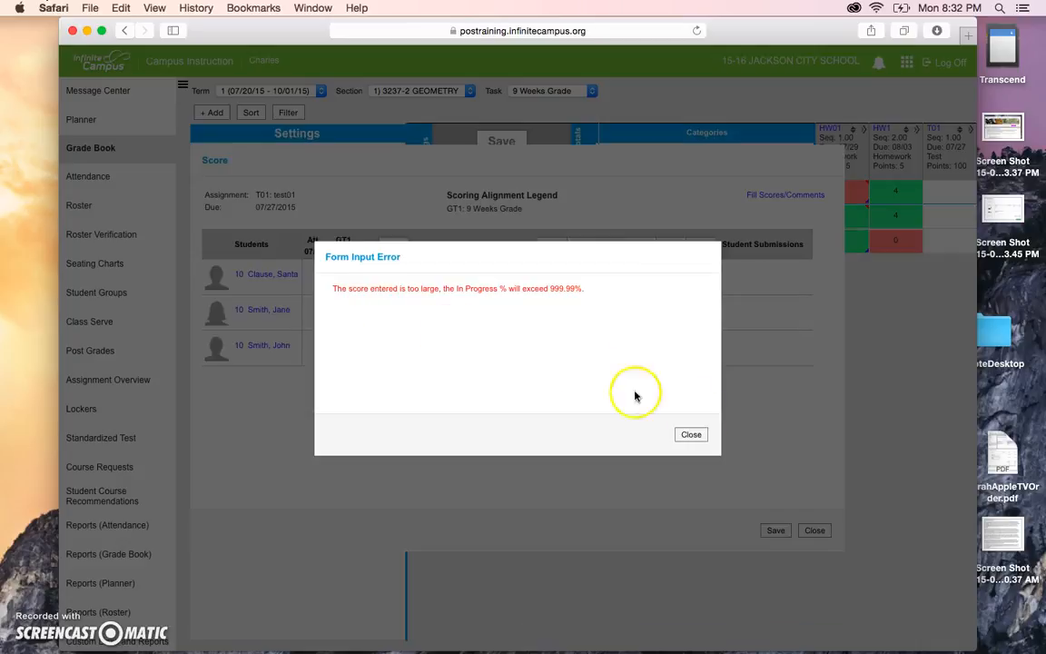
click(693, 435)
click(347, 269)
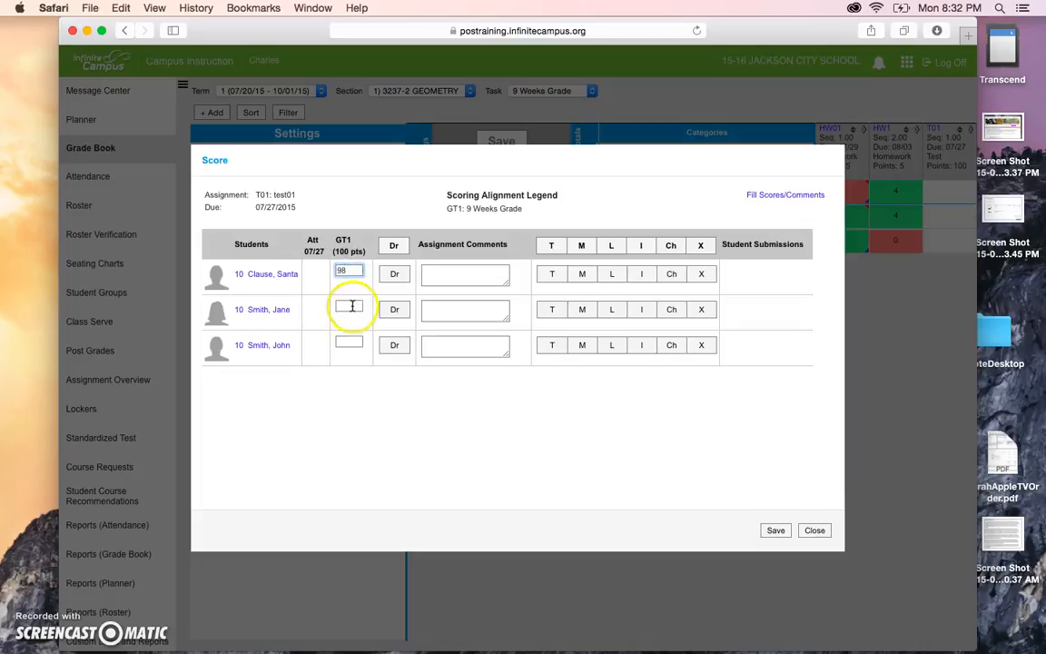
click(344, 306)
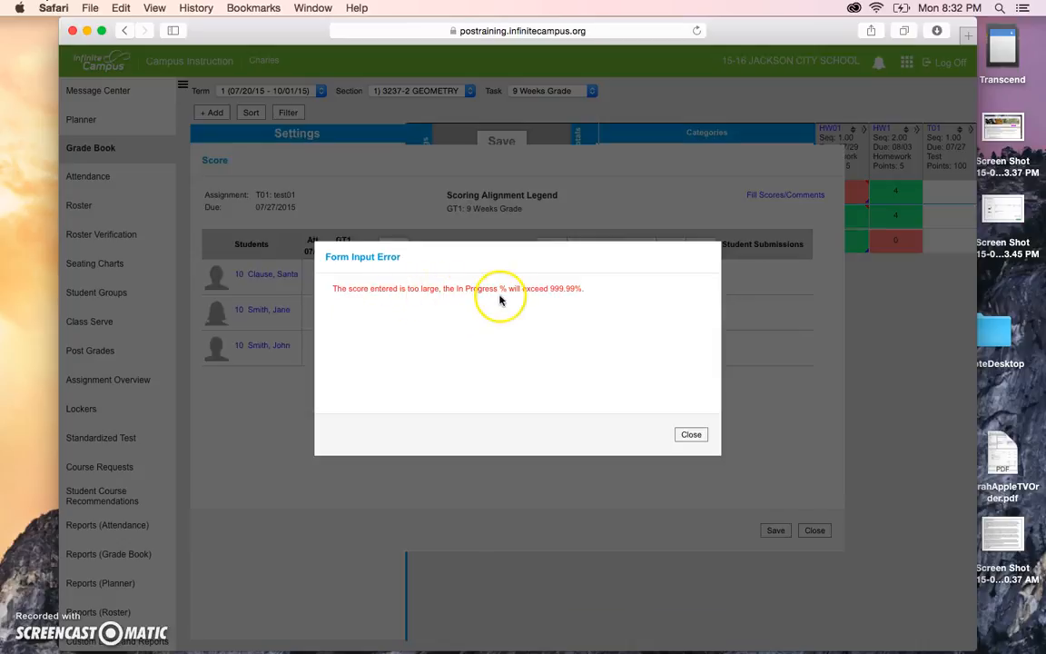
click(691, 434)
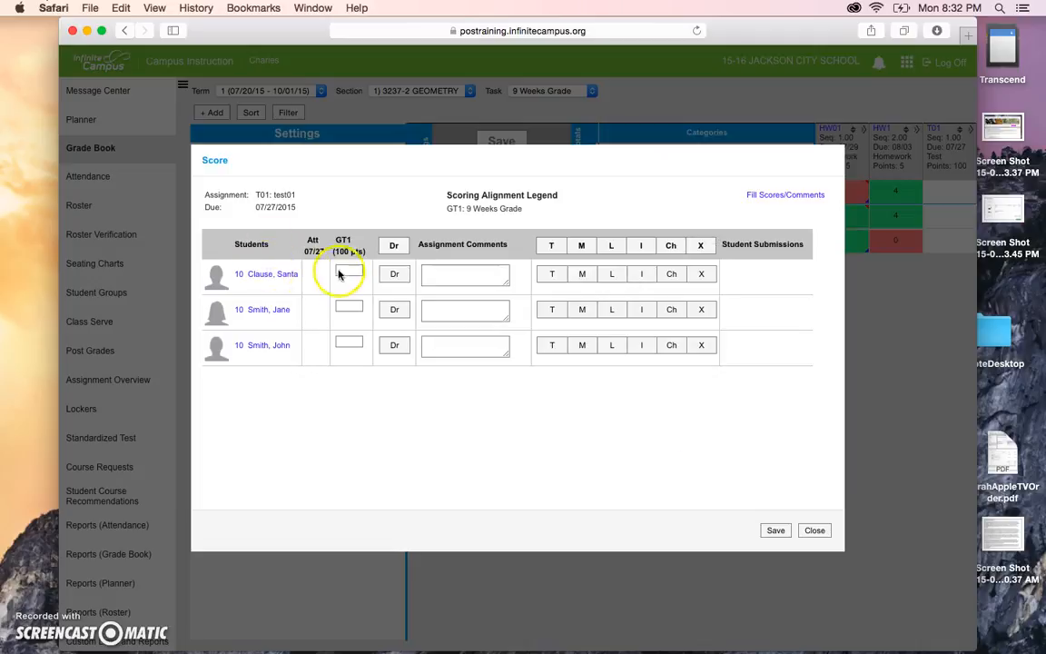
click(356, 273)
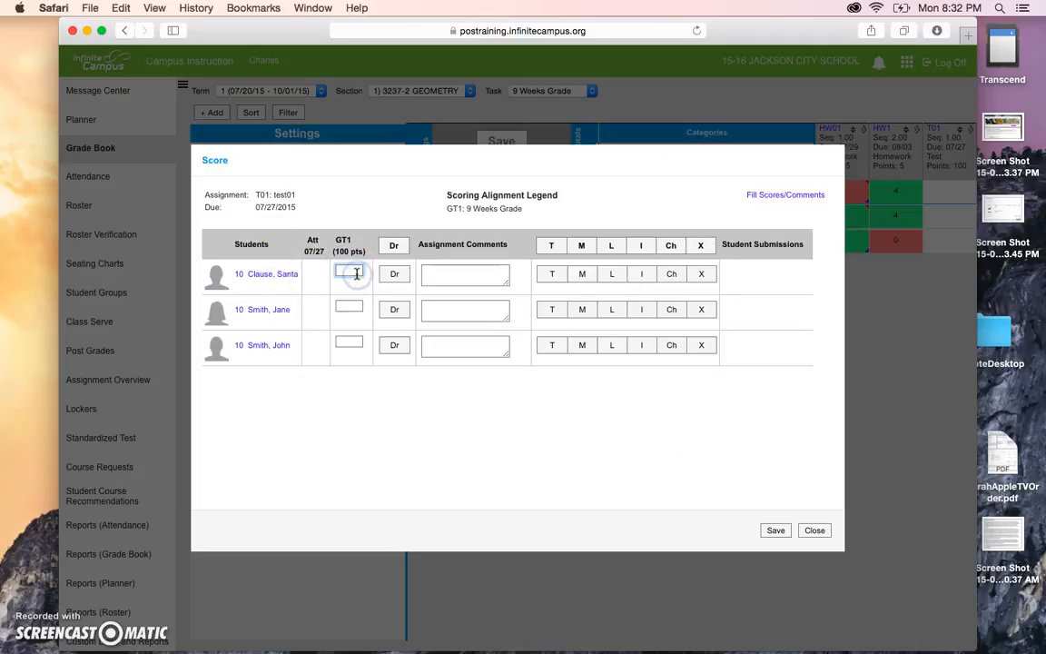
click(356, 302)
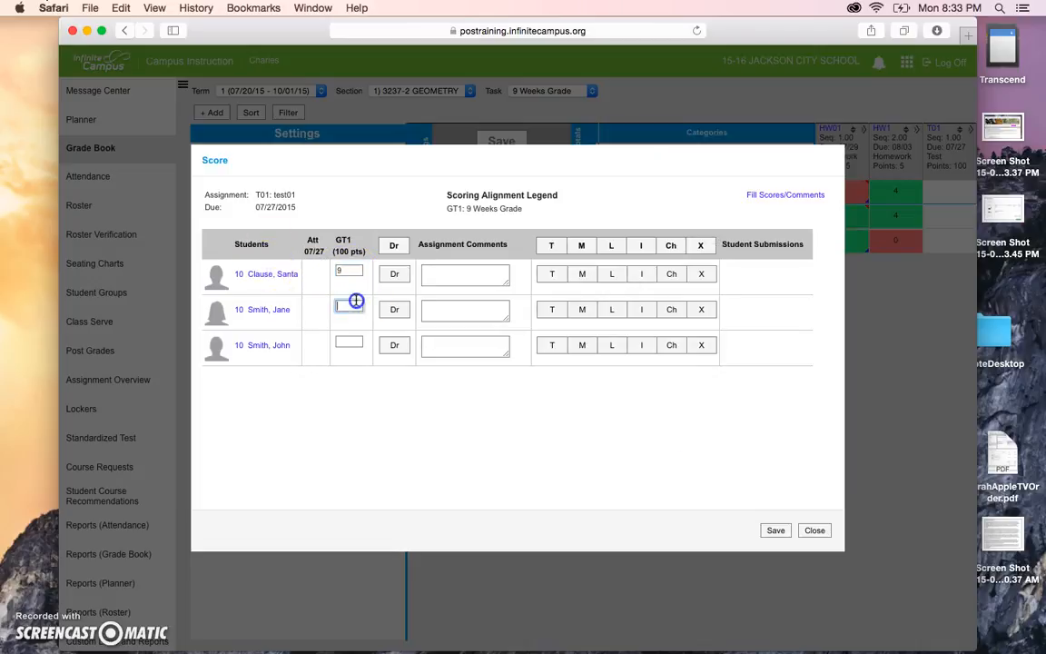
text(9)
click(352, 338)
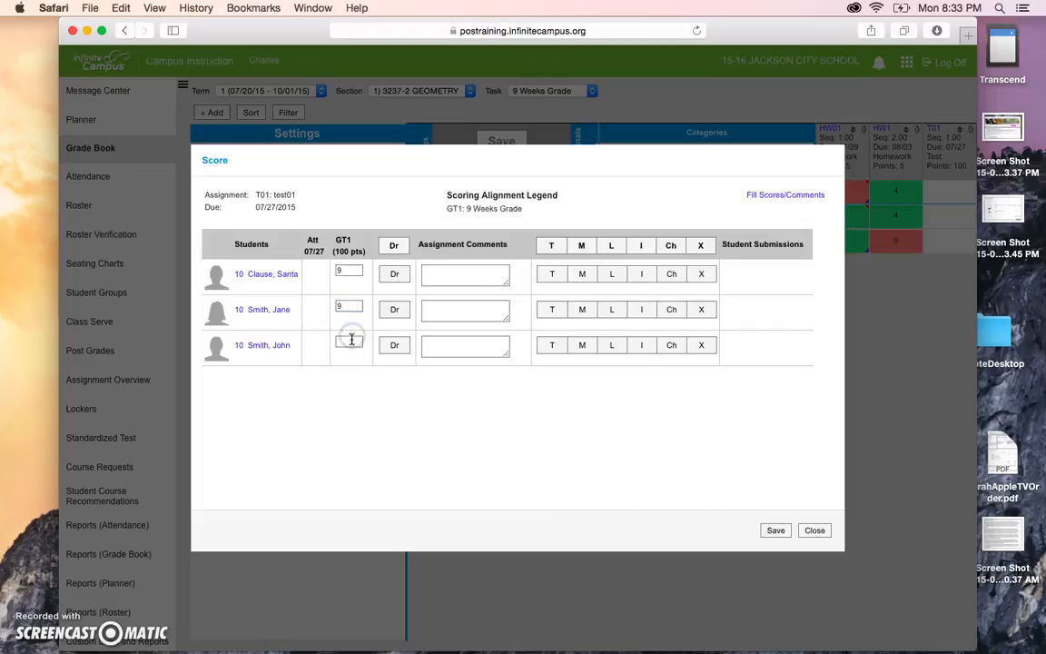
text(9)
click(436, 309)
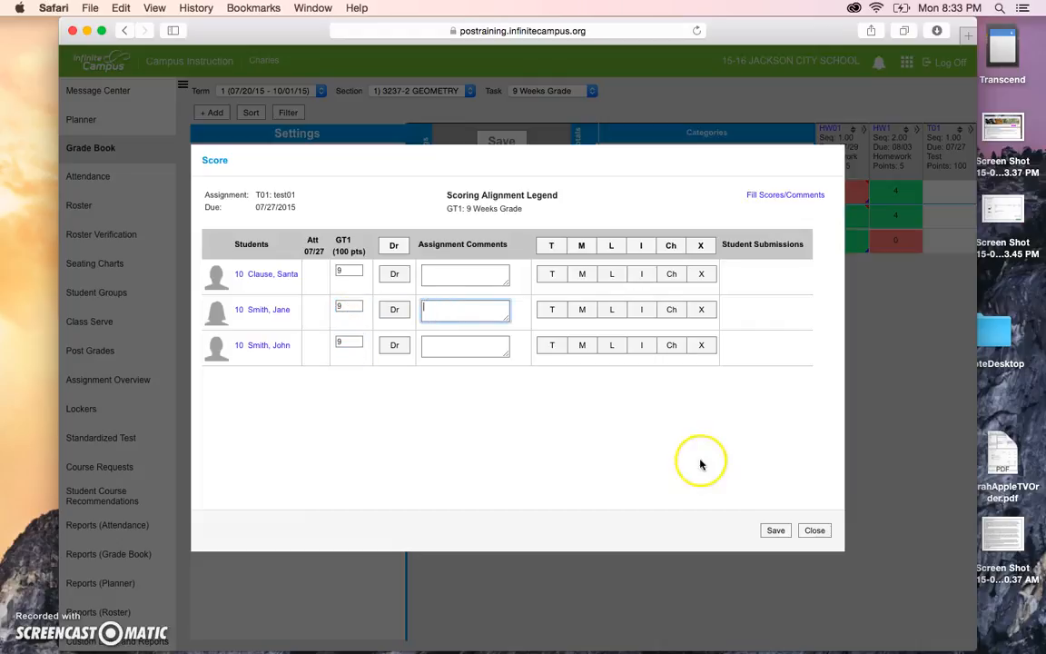
Leave score entry without saving the test01 scores and close the assignment's detail panel.
click(816, 532)
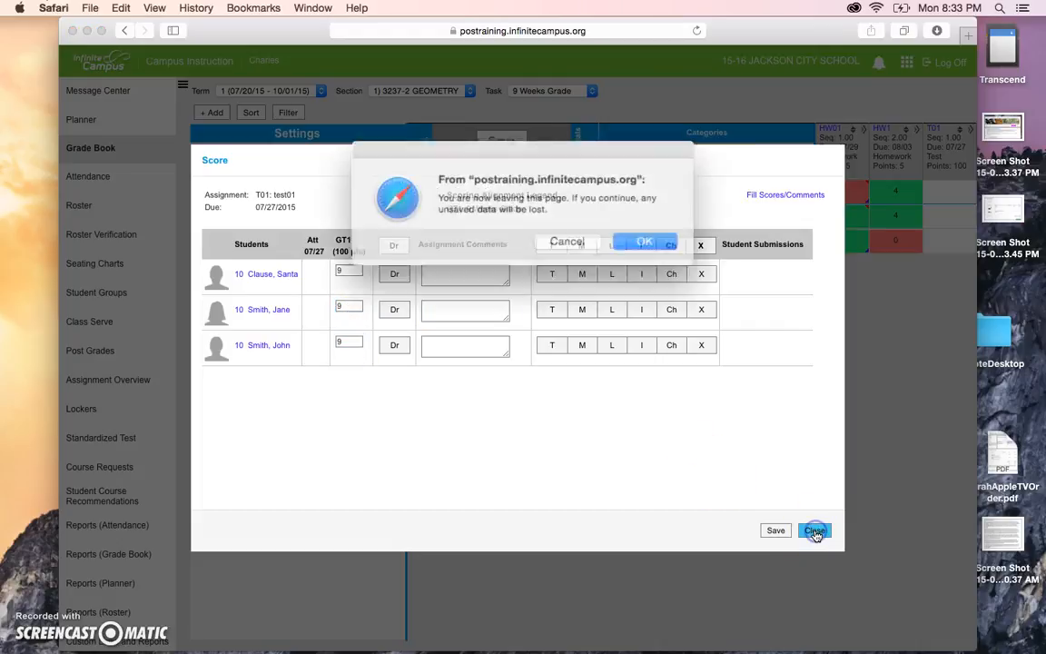
click(562, 238)
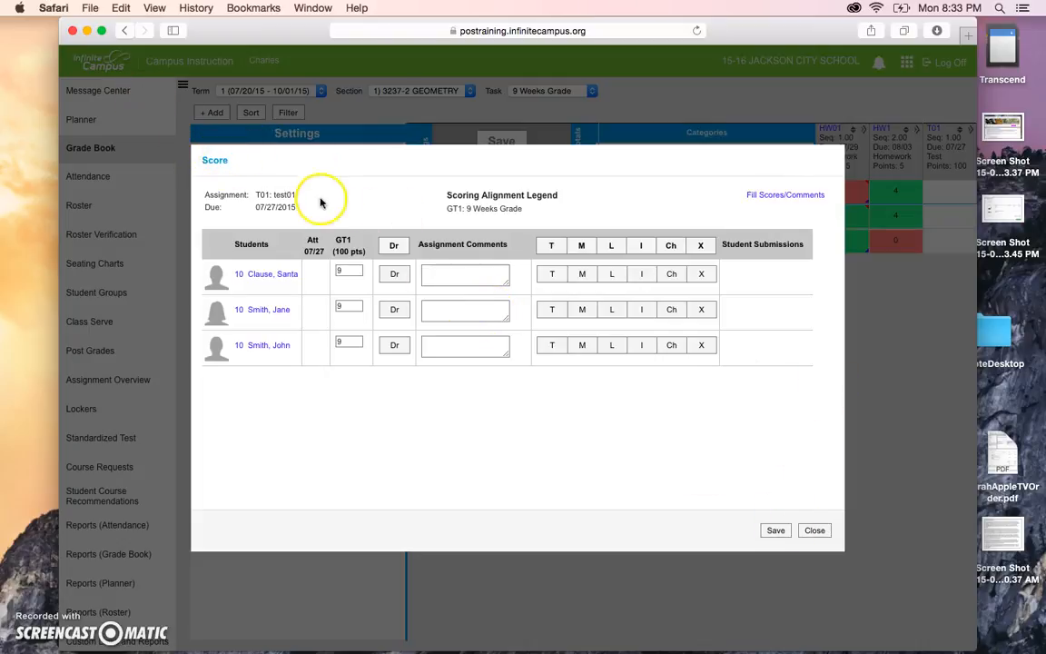
click(815, 532)
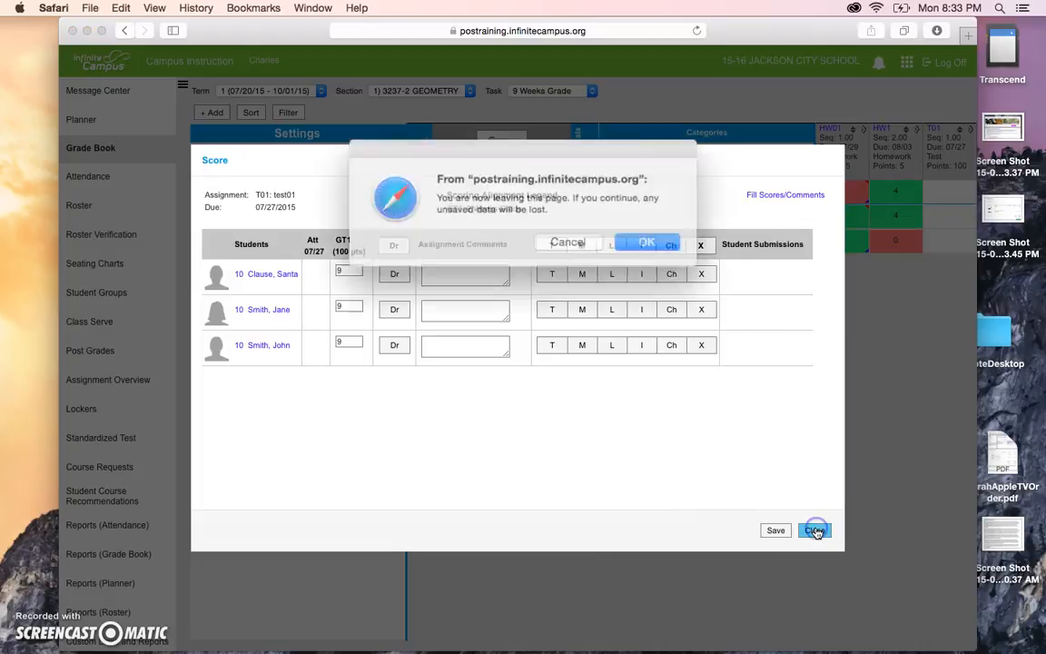
click(627, 239)
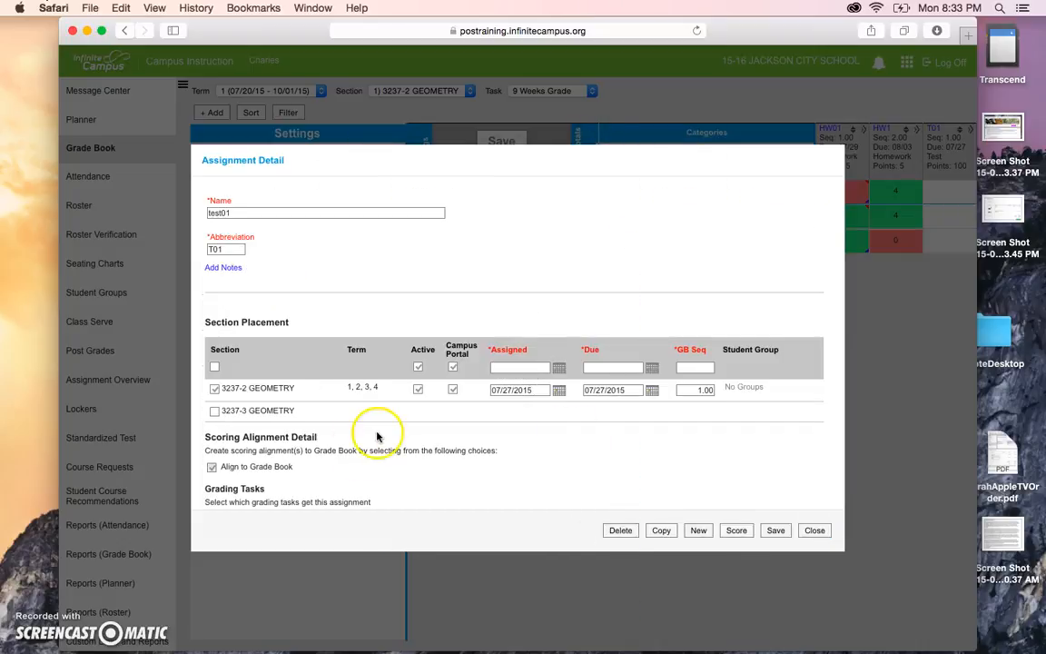
click(815, 531)
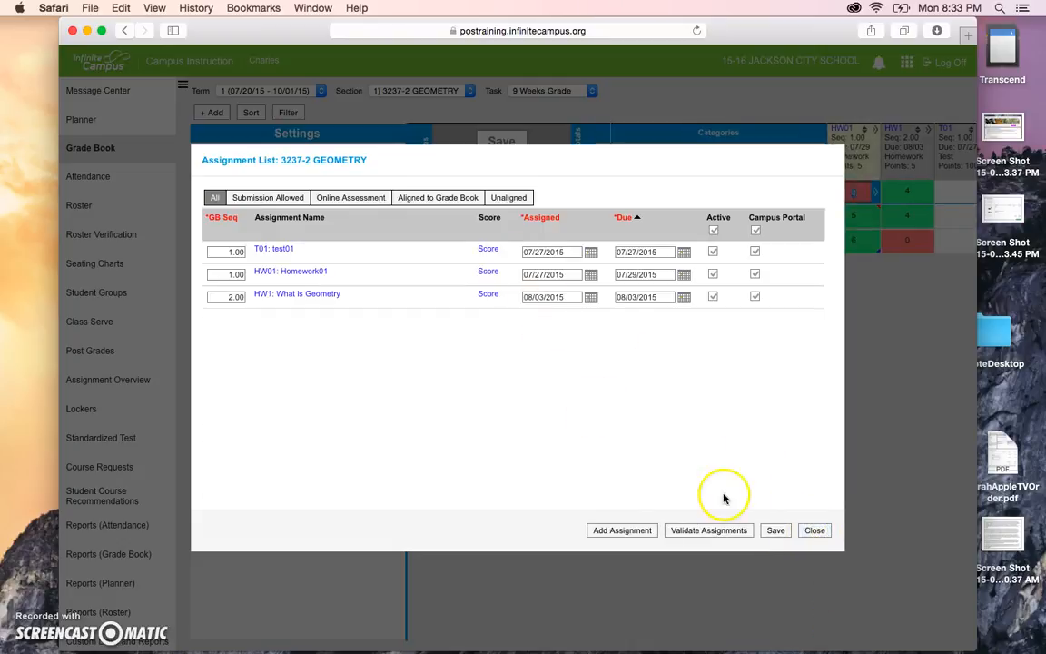
Back in the Geometry grade book, enter 98 as the first student's T01 score.
click(814, 531)
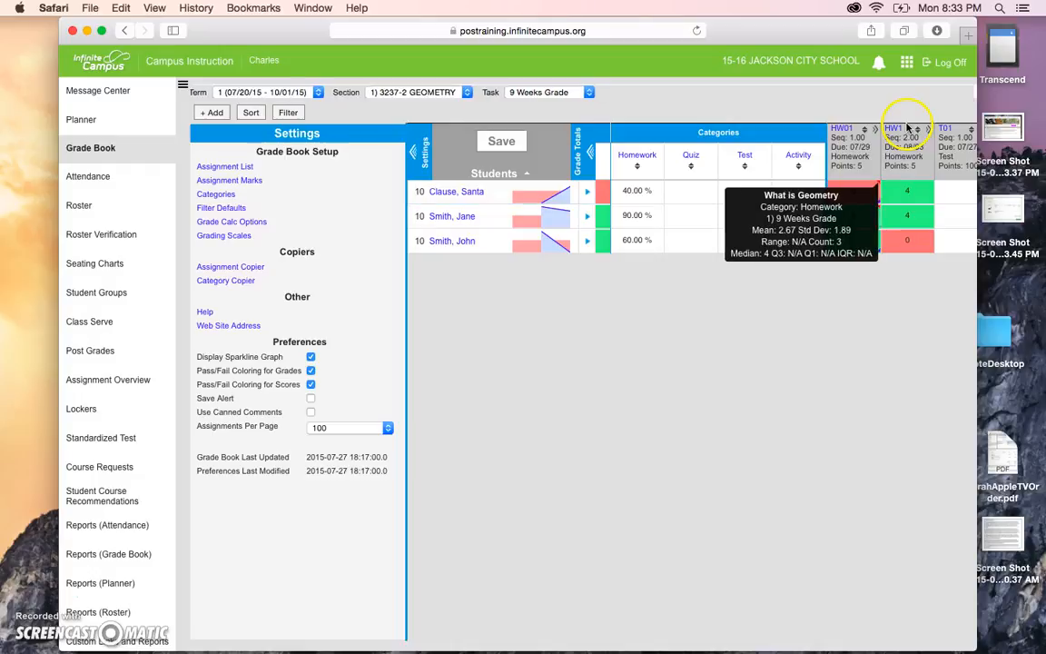
click(951, 193)
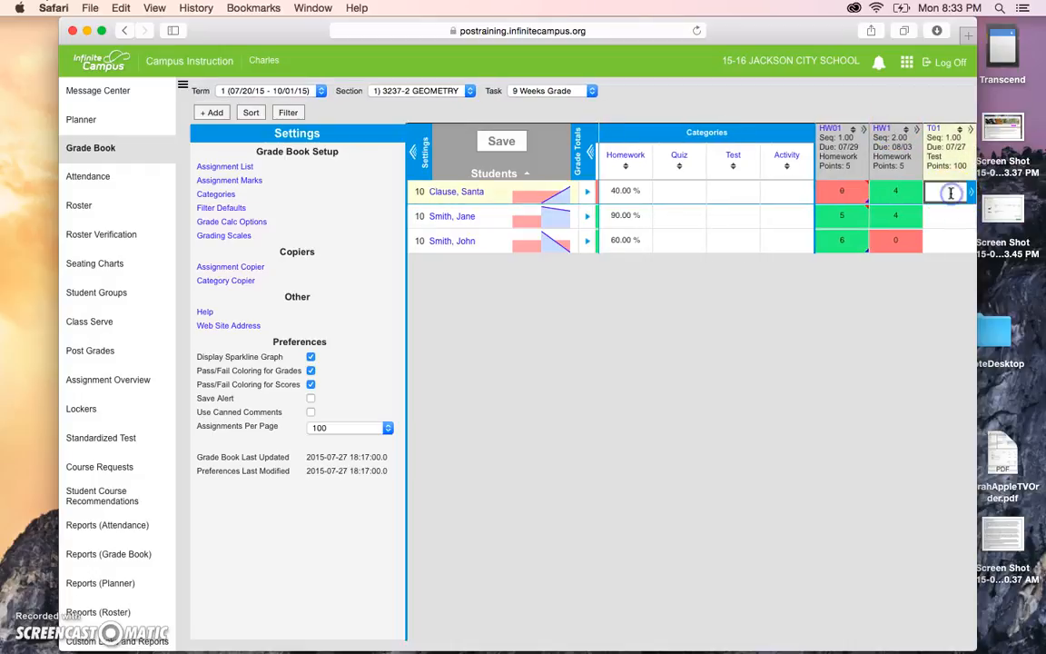
text(98)
key(Return)
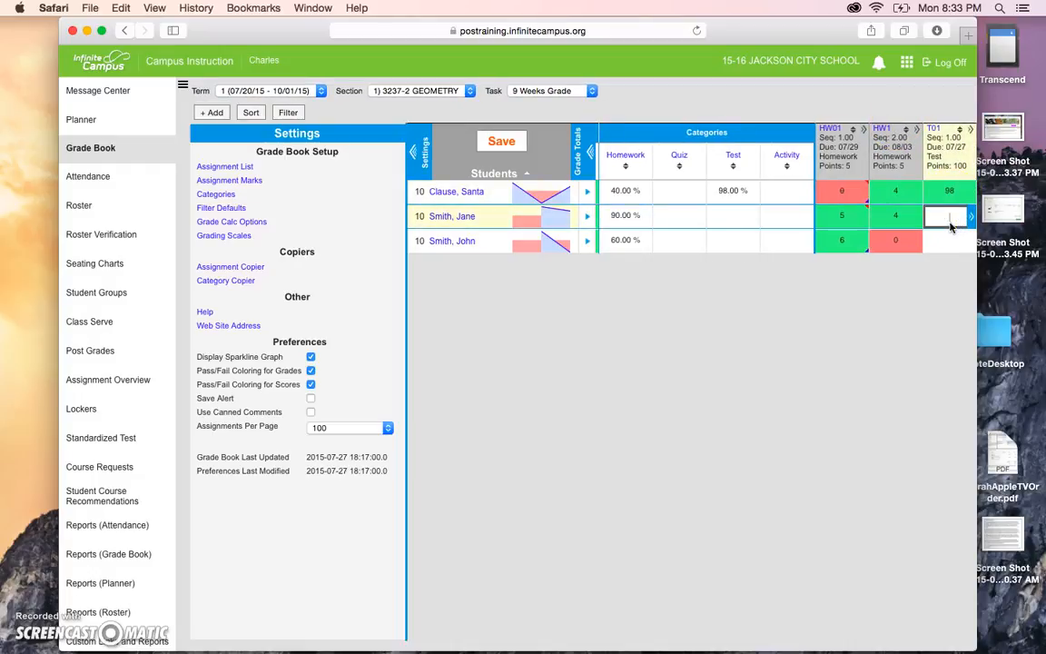